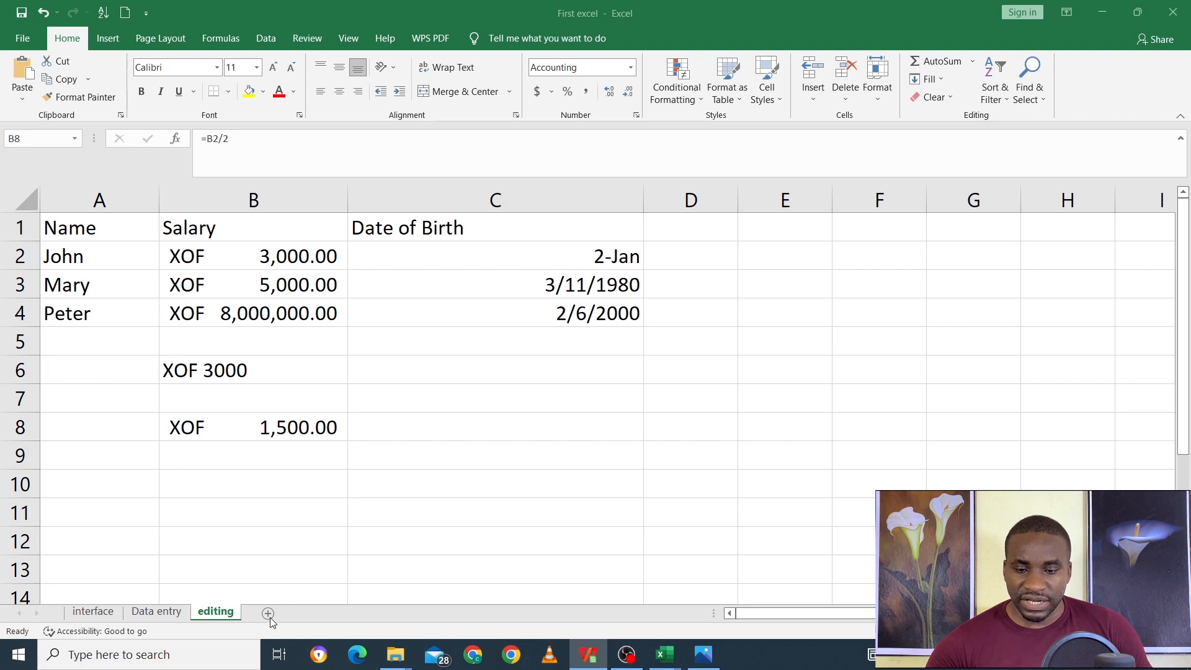
# - Add a new worksheet after the editing sheet and rename it formating
pyautogui.click(270, 615)
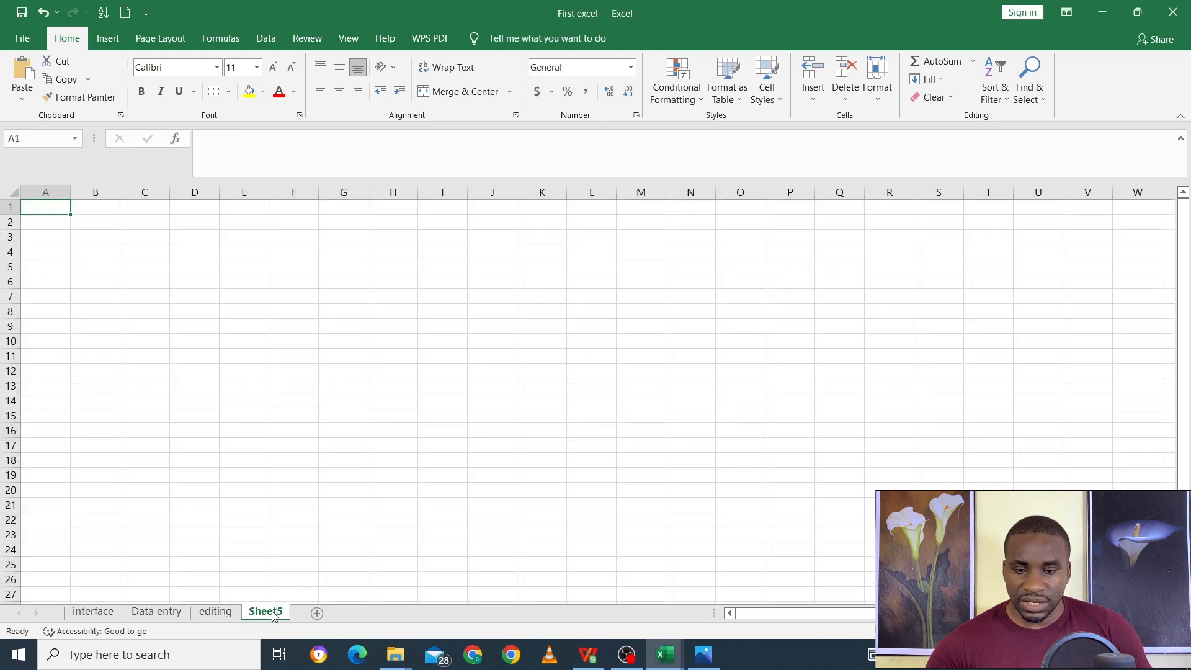
pyautogui.doubleClick(265, 612)
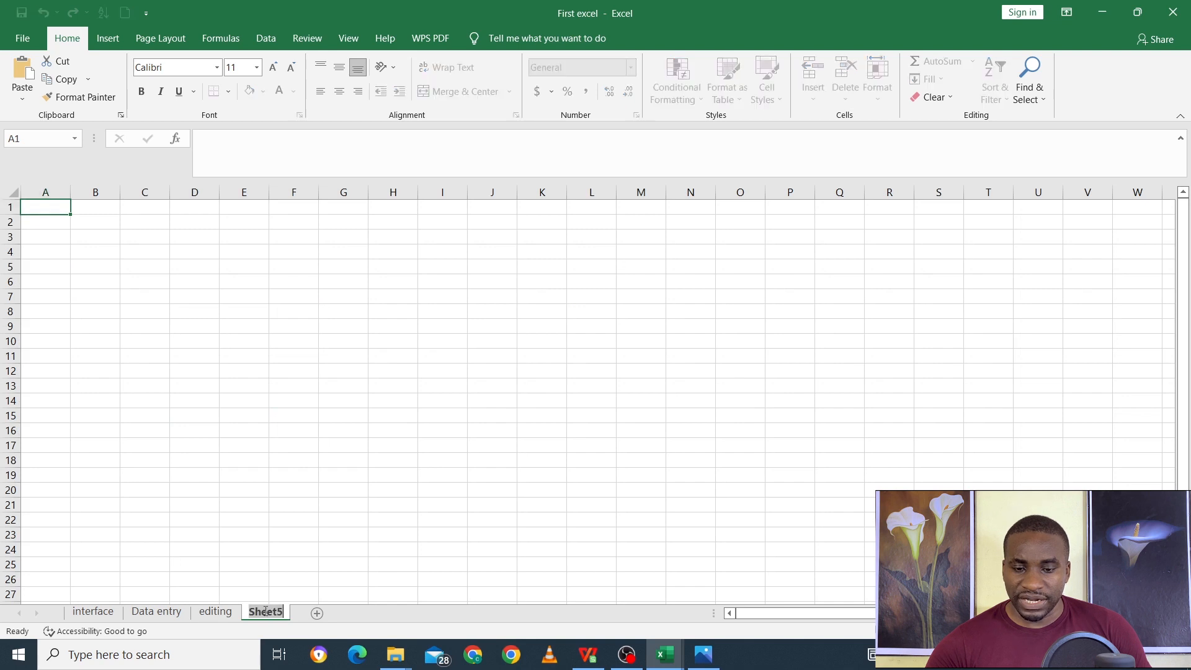
pyautogui.write('fo')
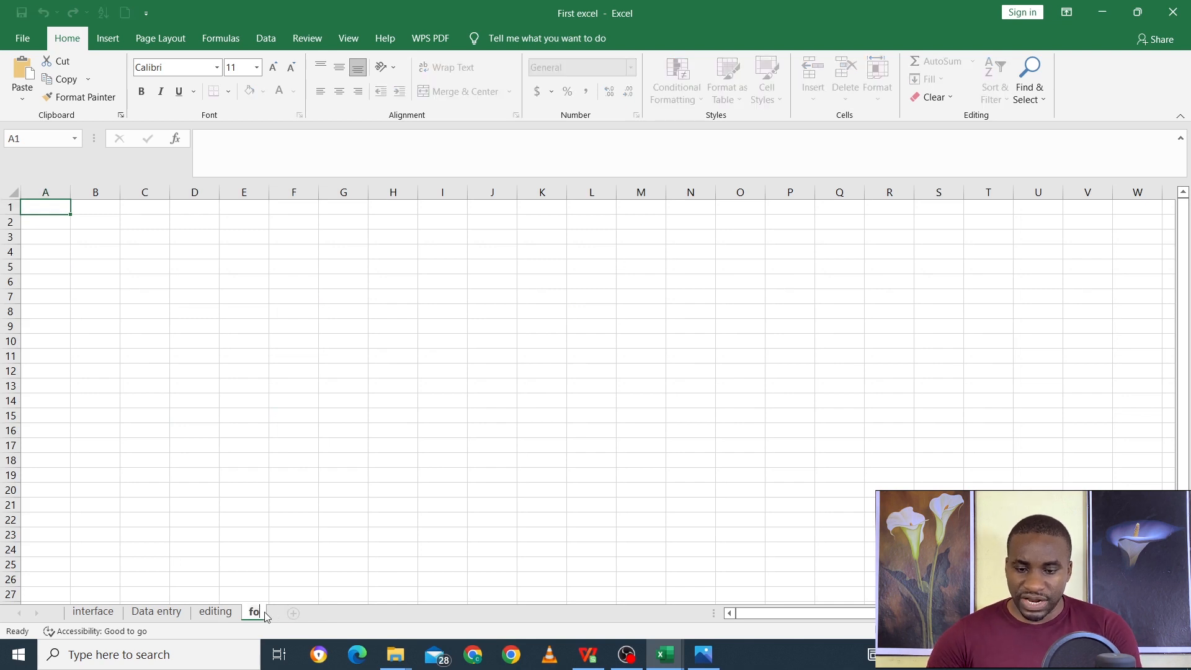
pyautogui.write('rmating')
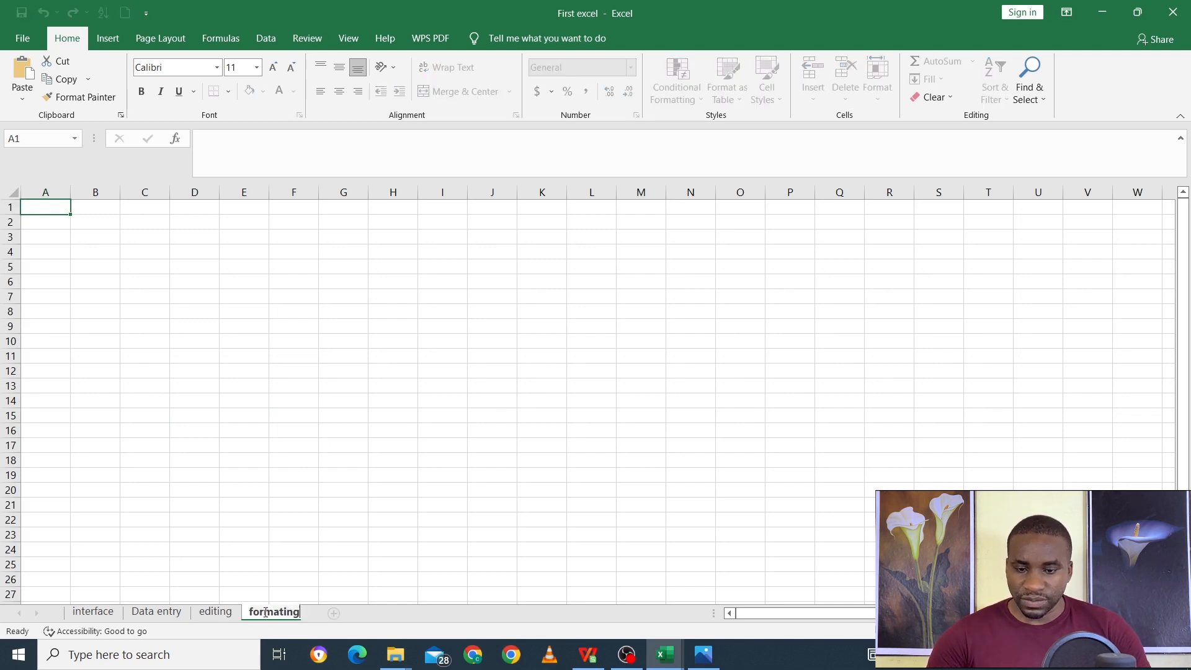
pyautogui.click(286, 431)
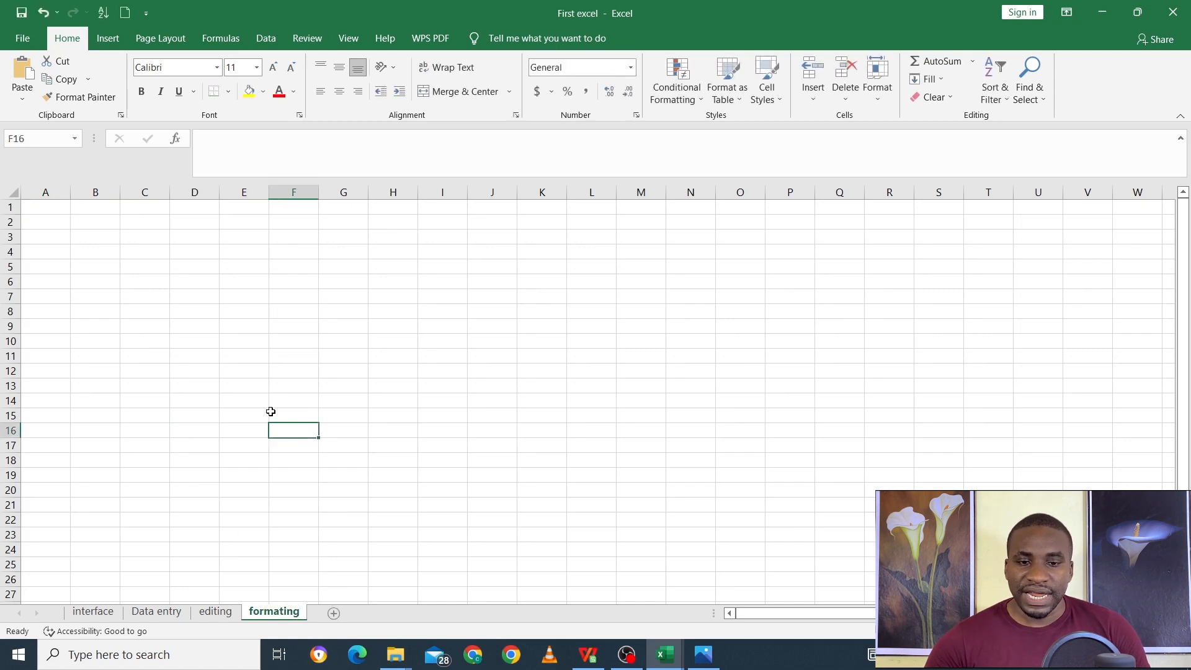
# - Enter the column headers Name, Age and Salary in cells A1 to C1
pyautogui.click(57, 206)
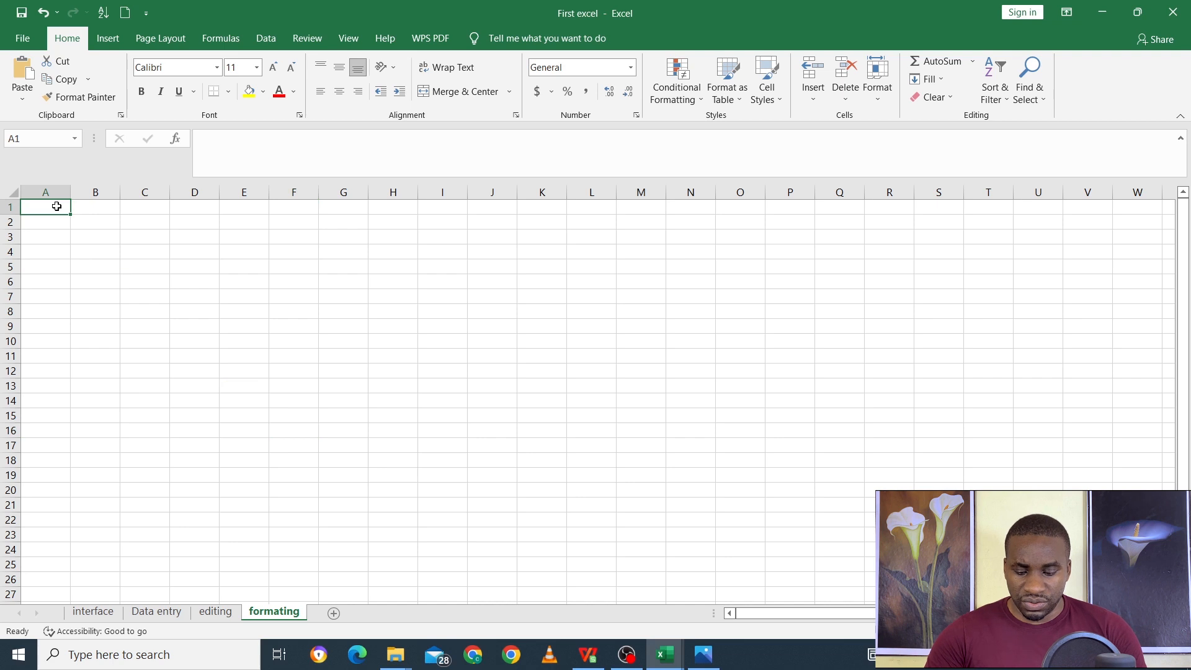
pyautogui.write('Nam')
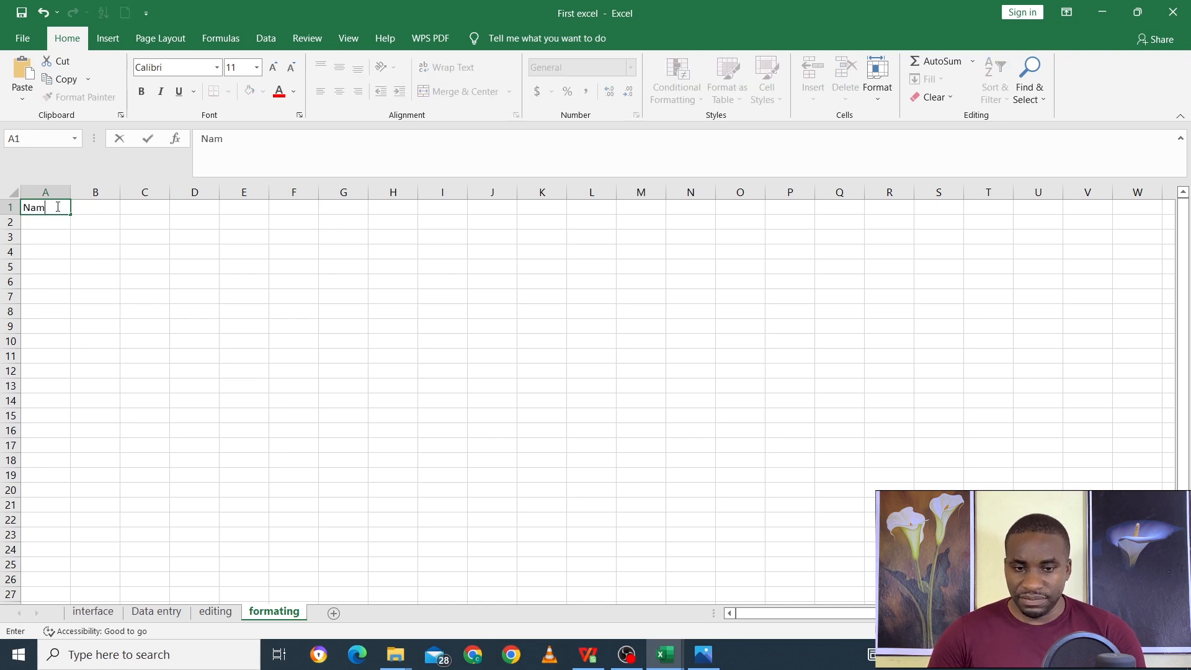
pyautogui.write('e')
pyautogui.press('Tab')
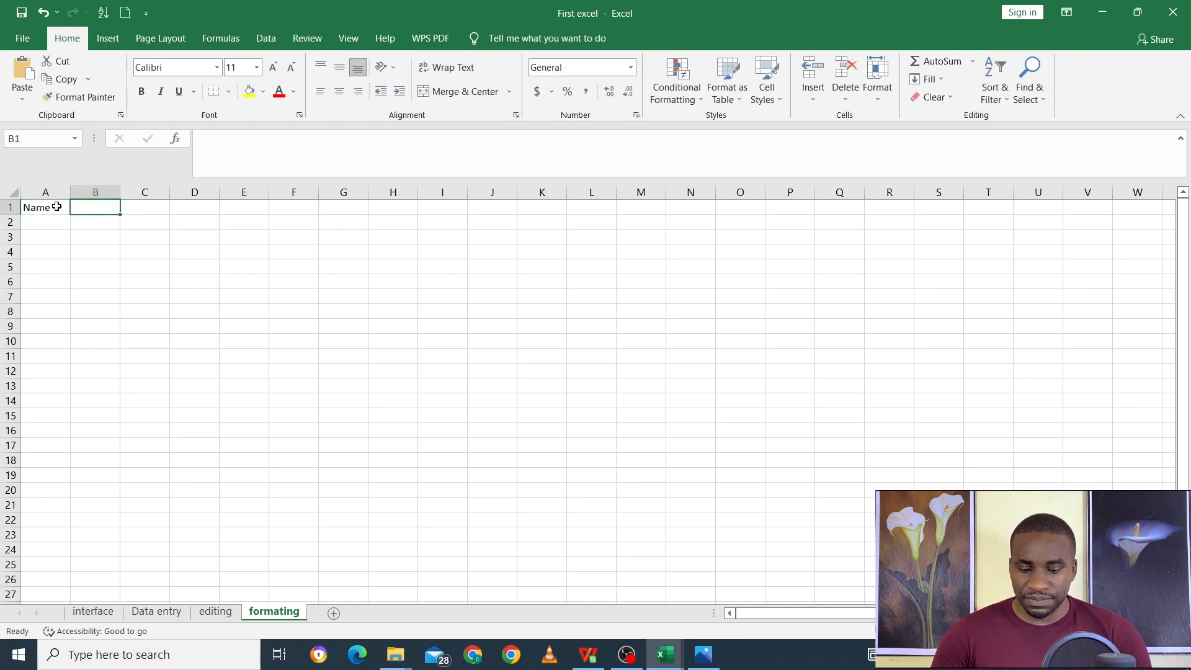
pyautogui.write('Age')
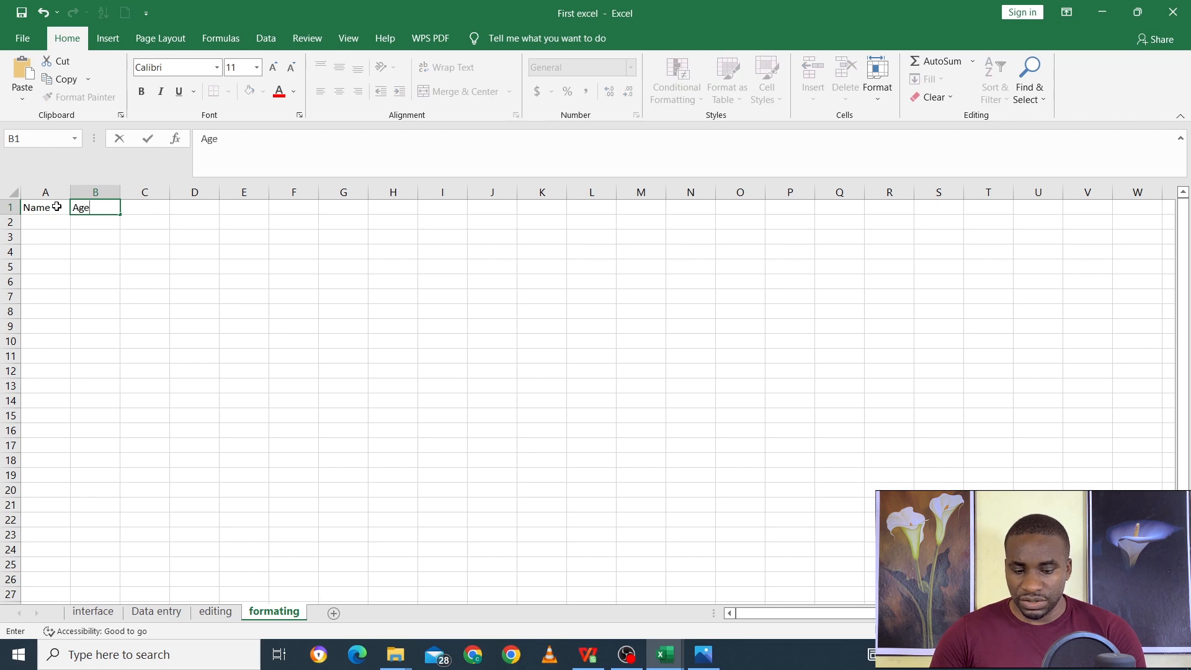
pyautogui.press('Tab')
pyautogui.write('Sal')
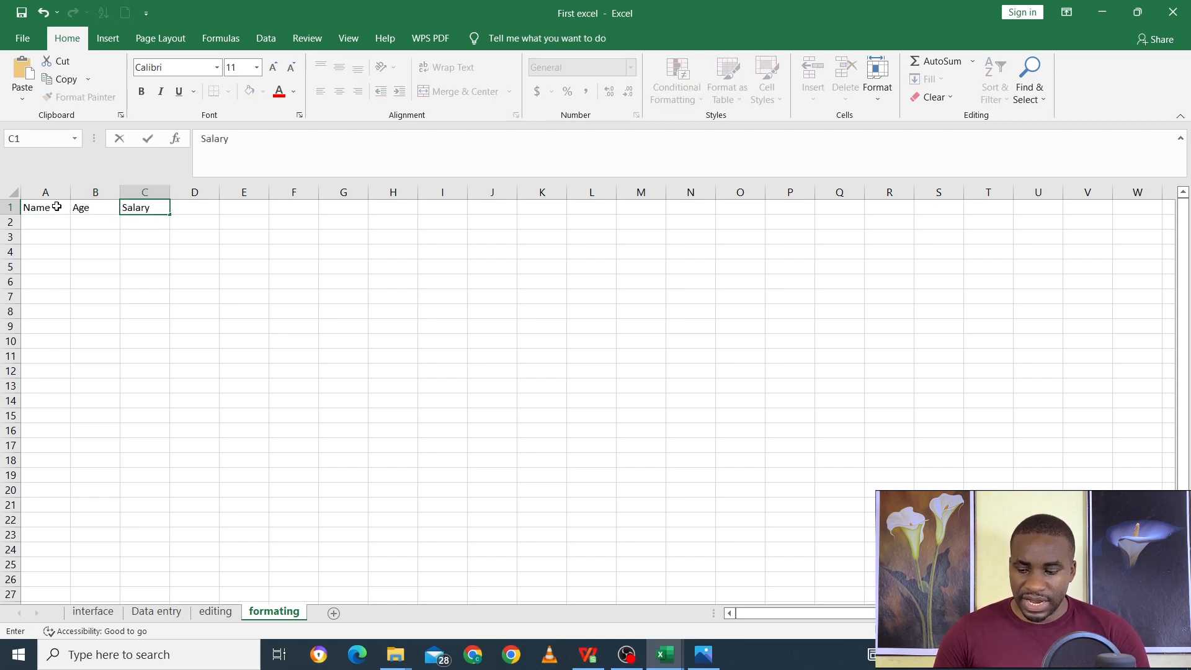
pyautogui.press('Return')
# - Fill row 2 with the first person's name, age 30 and salary 4000
pyautogui.write('Johnj')
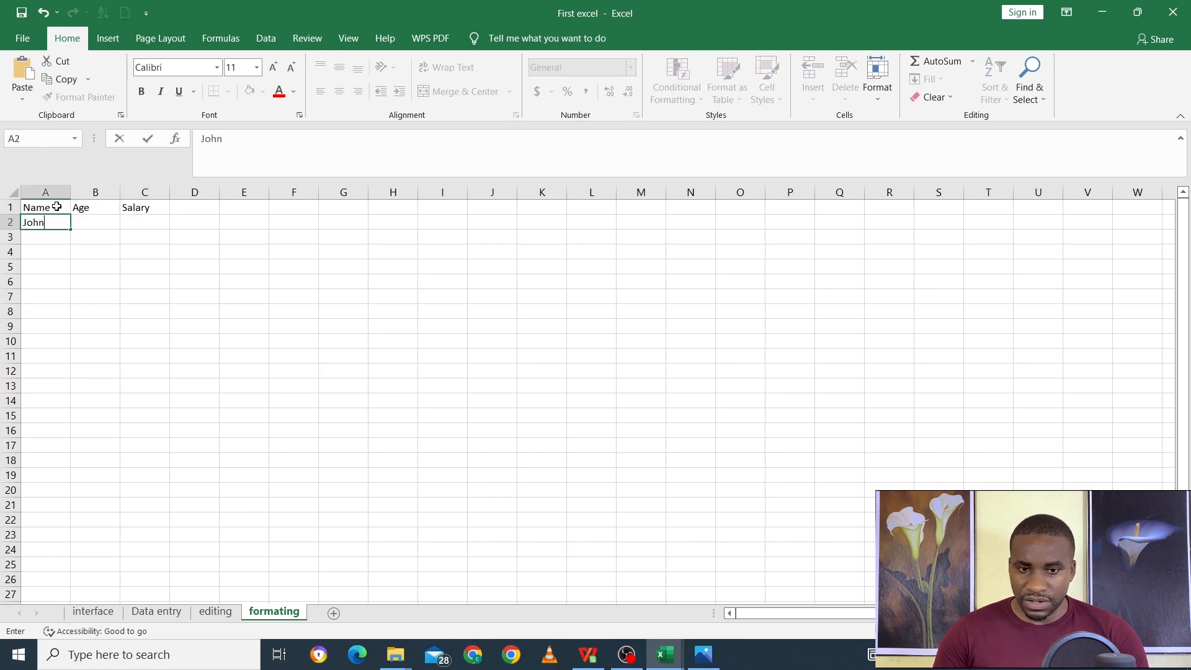
pyautogui.press('Tab')
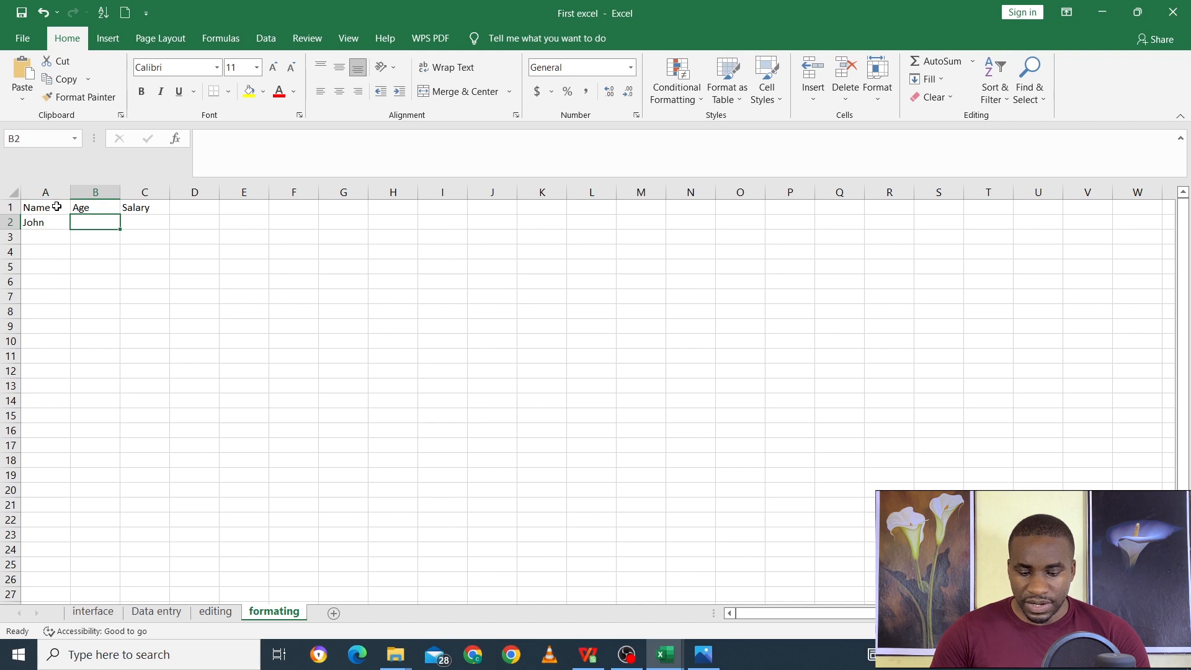
pyautogui.write('30')
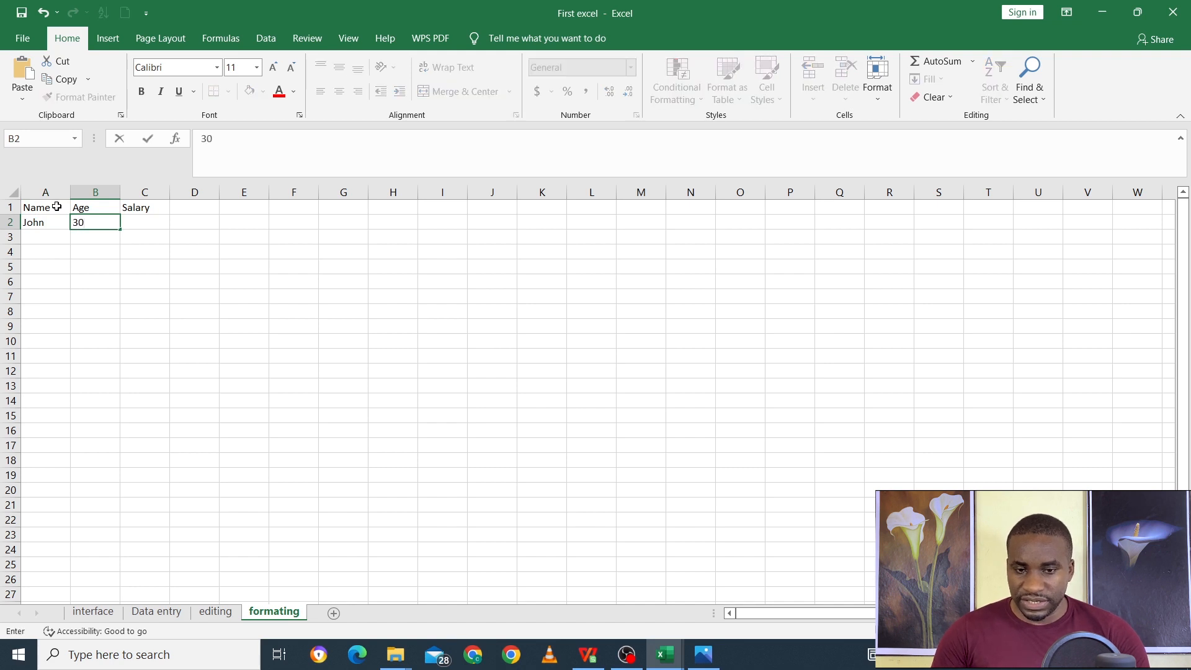
pyautogui.press('Tab')
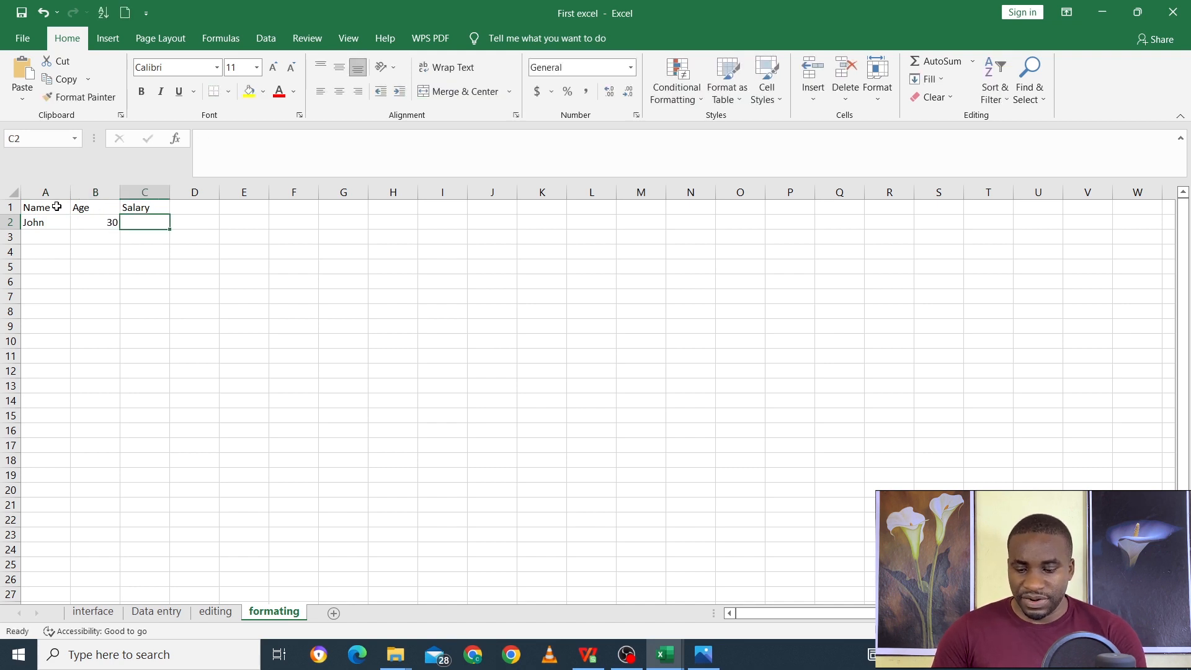
pyautogui.write('4000')
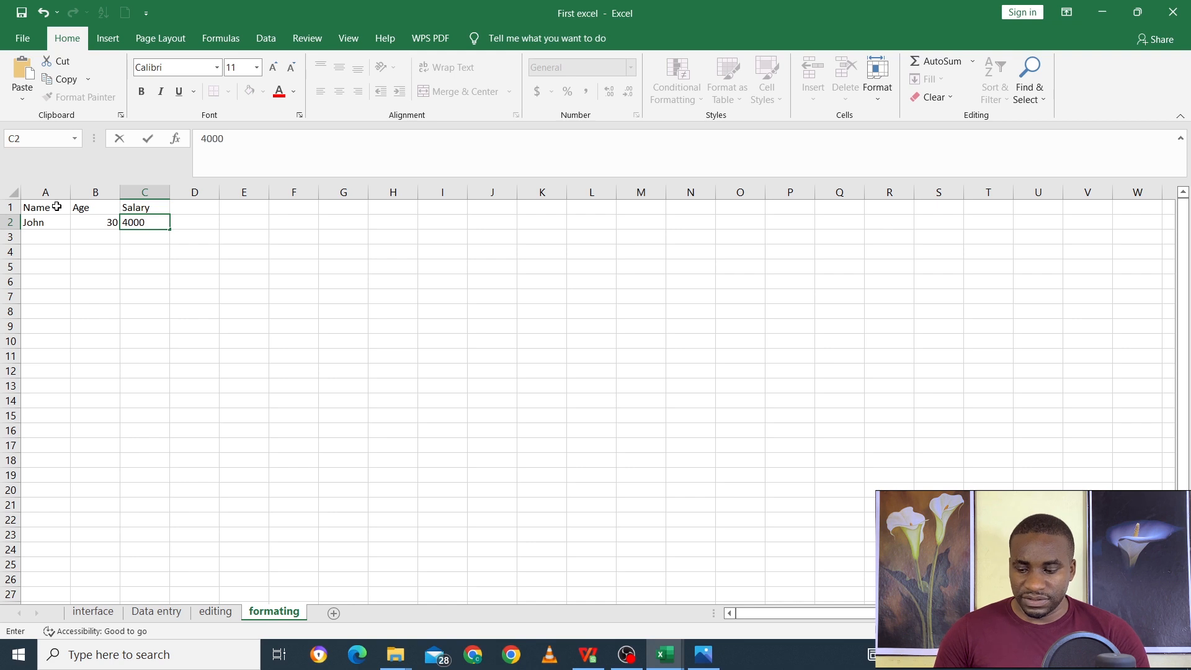
pyautogui.press('Return')
# - Fill row 3 with the second person's name, age 20 and salary 3000
pyautogui.write('Mary')
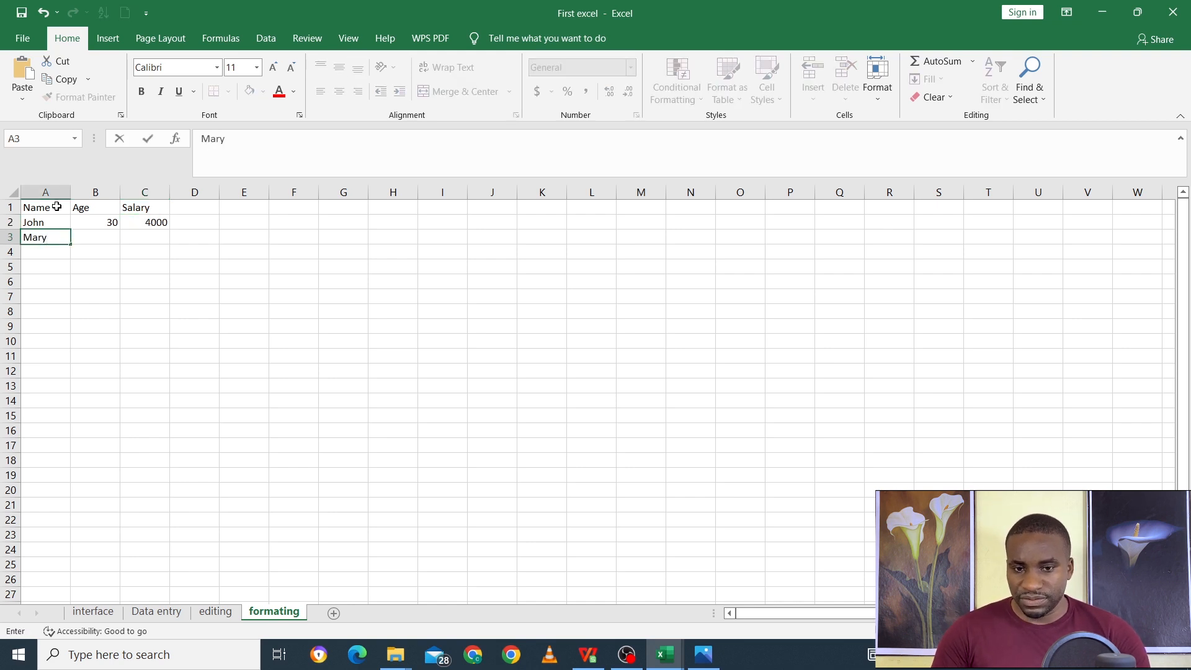
pyautogui.press('Tab')
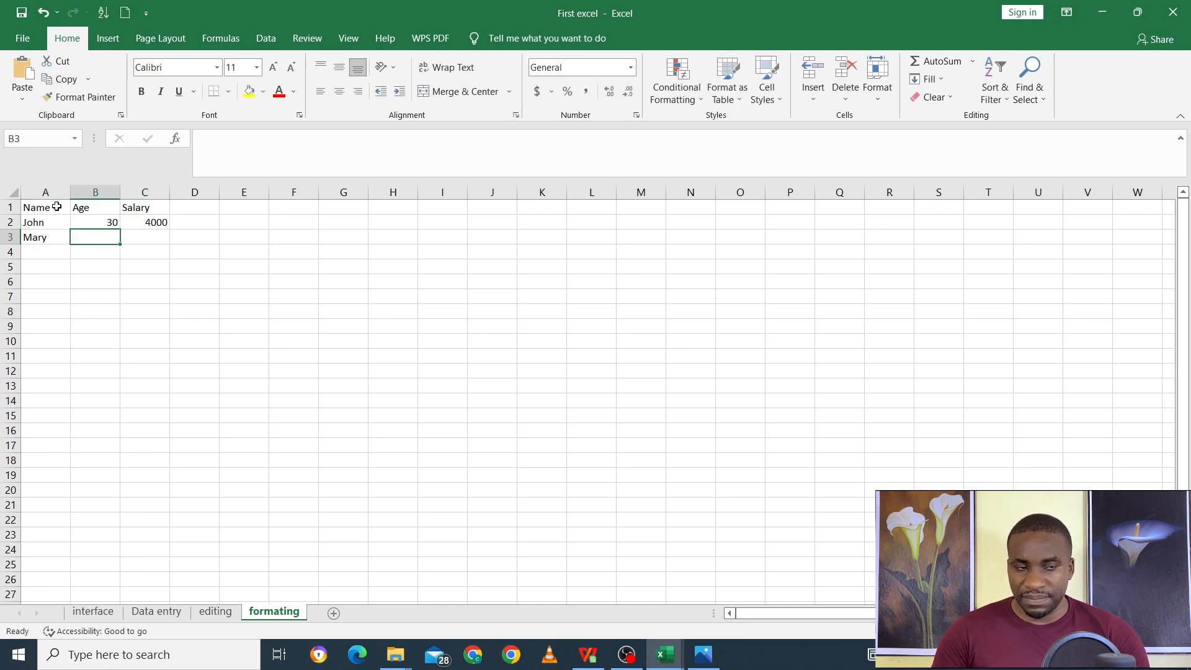
pyautogui.write('20')
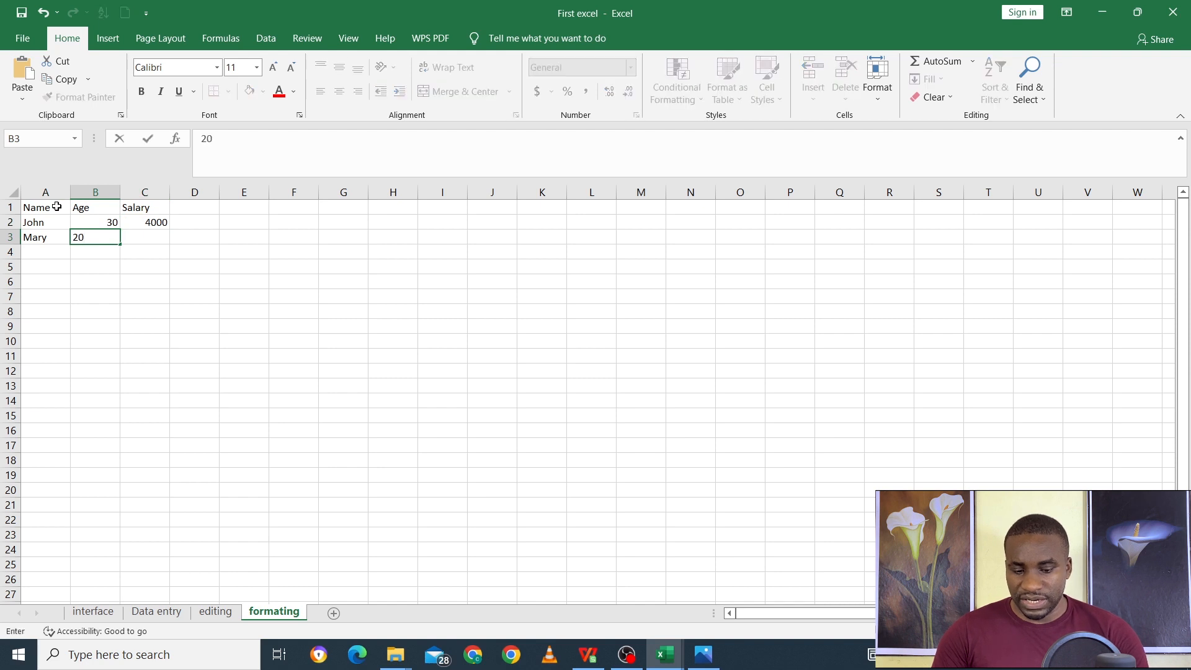
pyautogui.press('Tab')
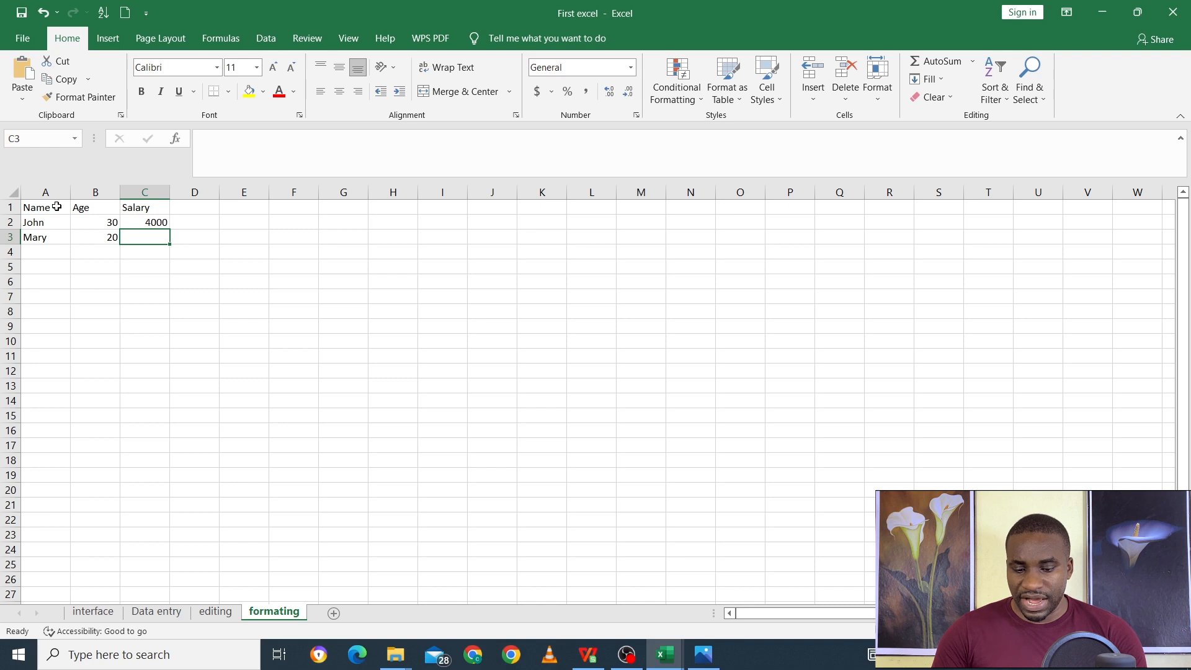
pyautogui.write('3000')
pyautogui.press('Return')
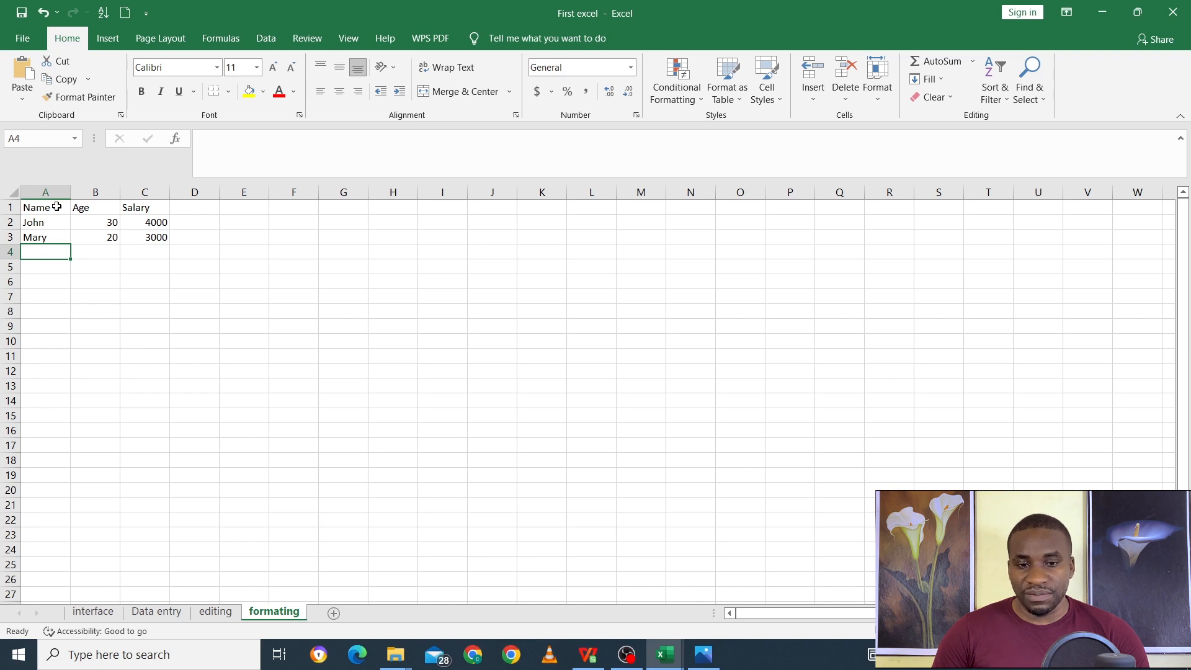
# - Fill row 4 with the third person's name, age 9 and salary 100
pyautogui.write('Peter')
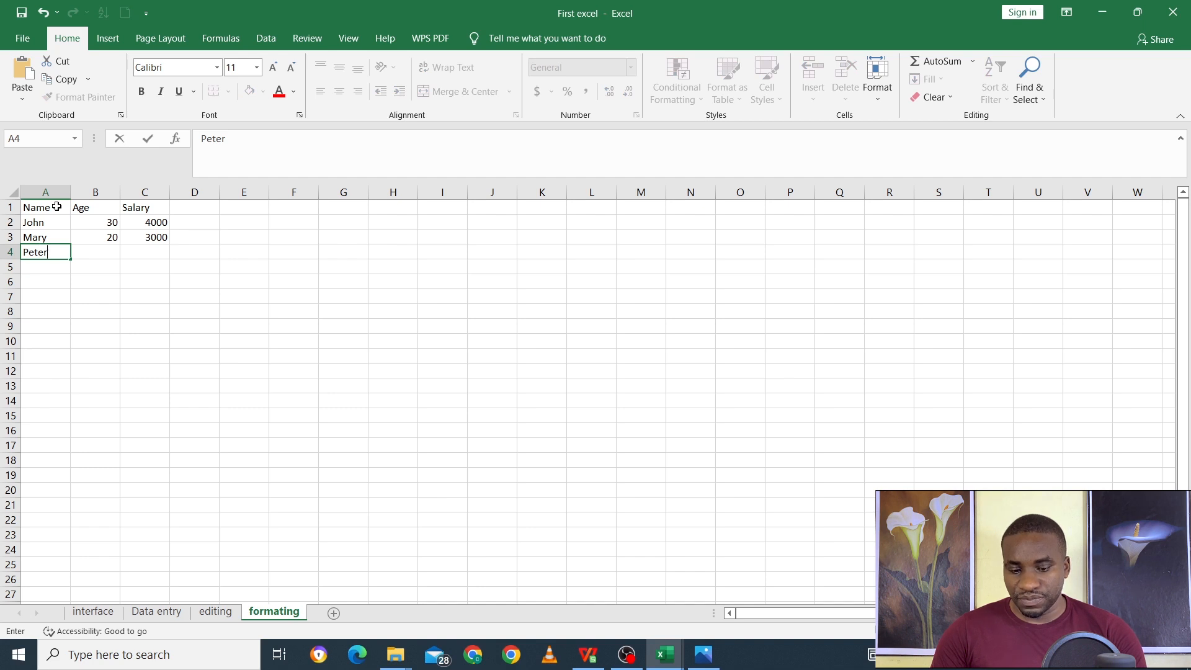
pyautogui.press('Tab')
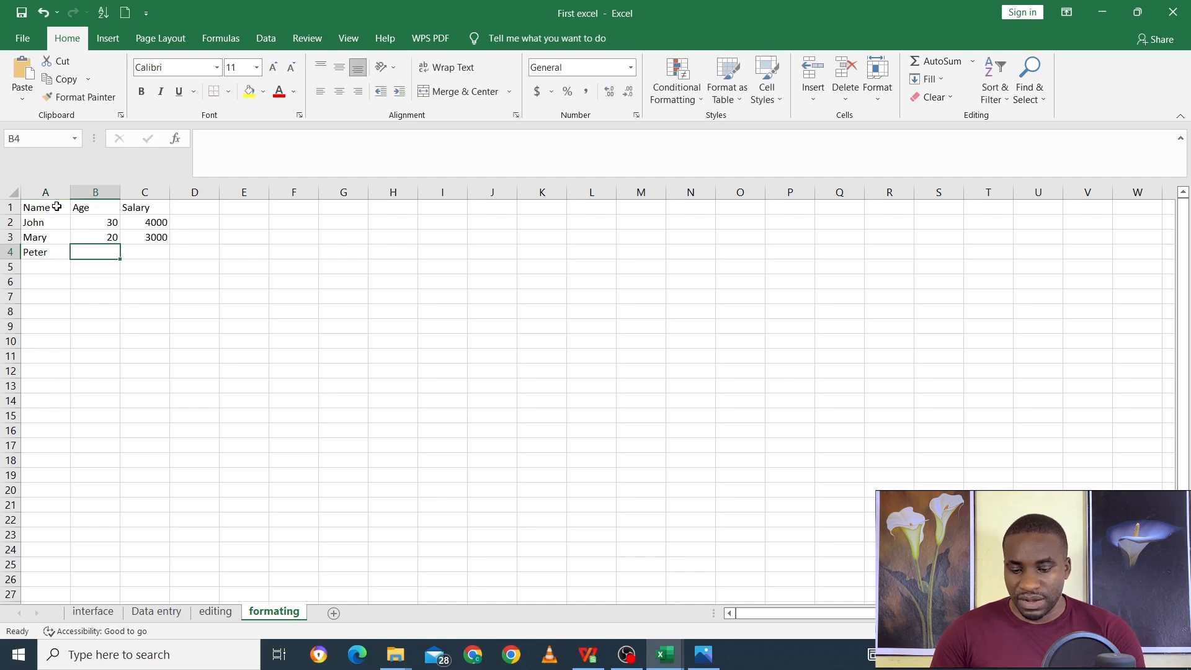
pyautogui.write('9')
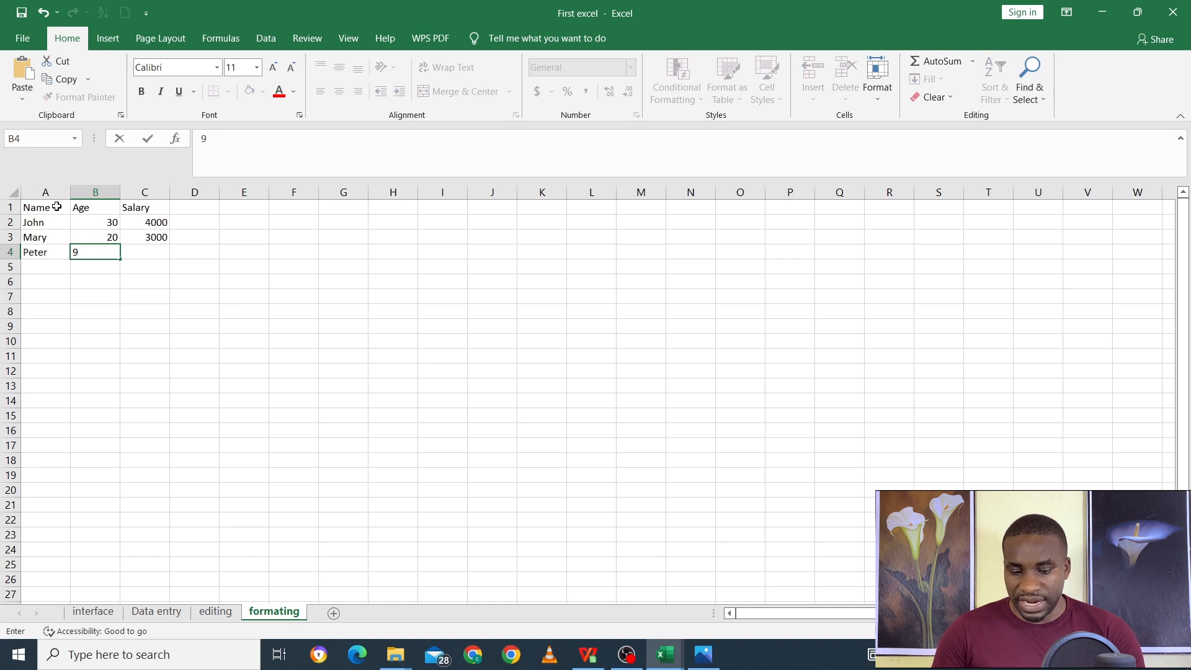
pyautogui.press('Tab')
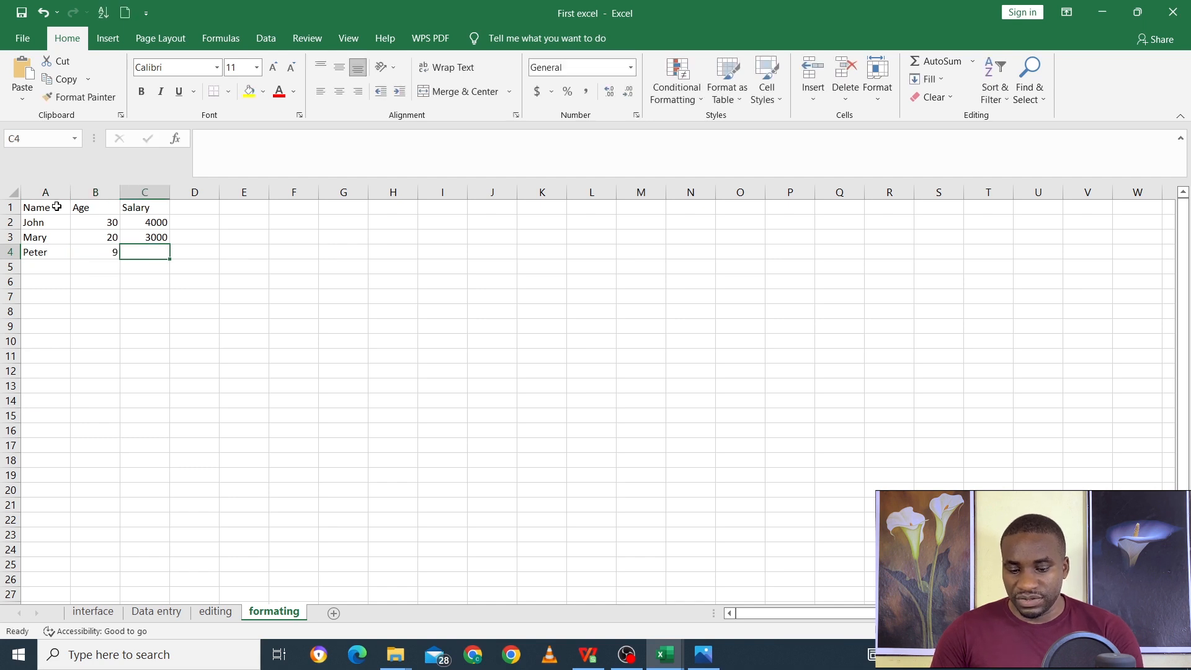
pyautogui.write('100')
pyautogui.press('Return')
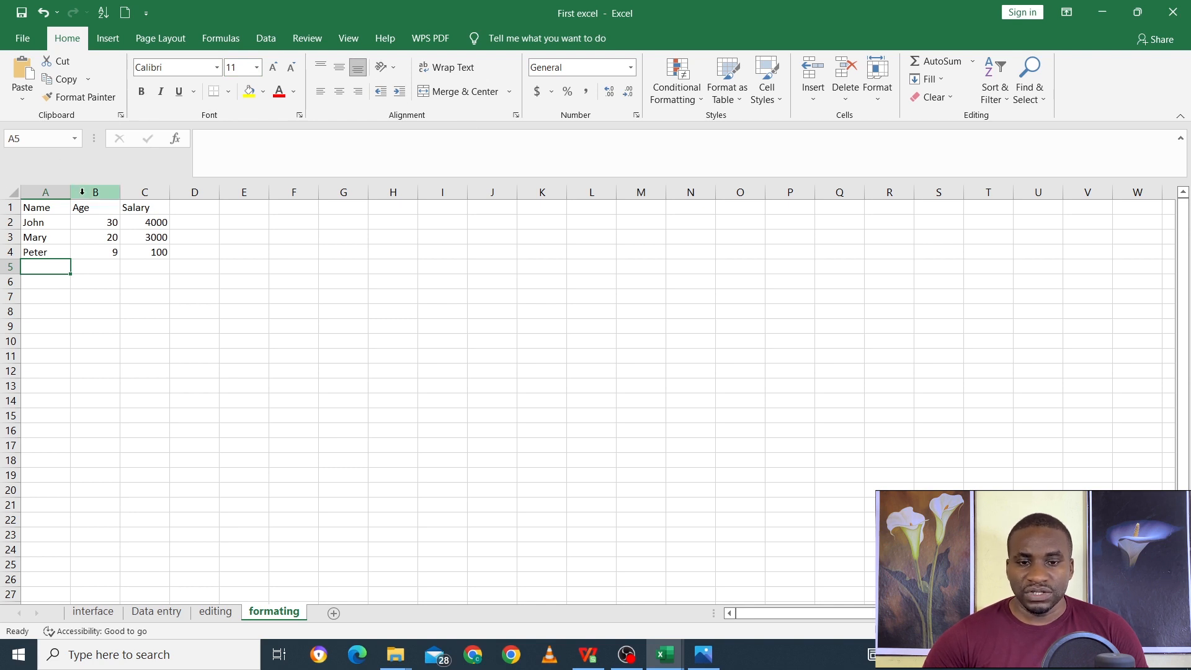
# - Make the Name column's header and entries in A1:A4 bold
pyautogui.moveTo(59, 207); pyautogui.dragTo(54, 247)
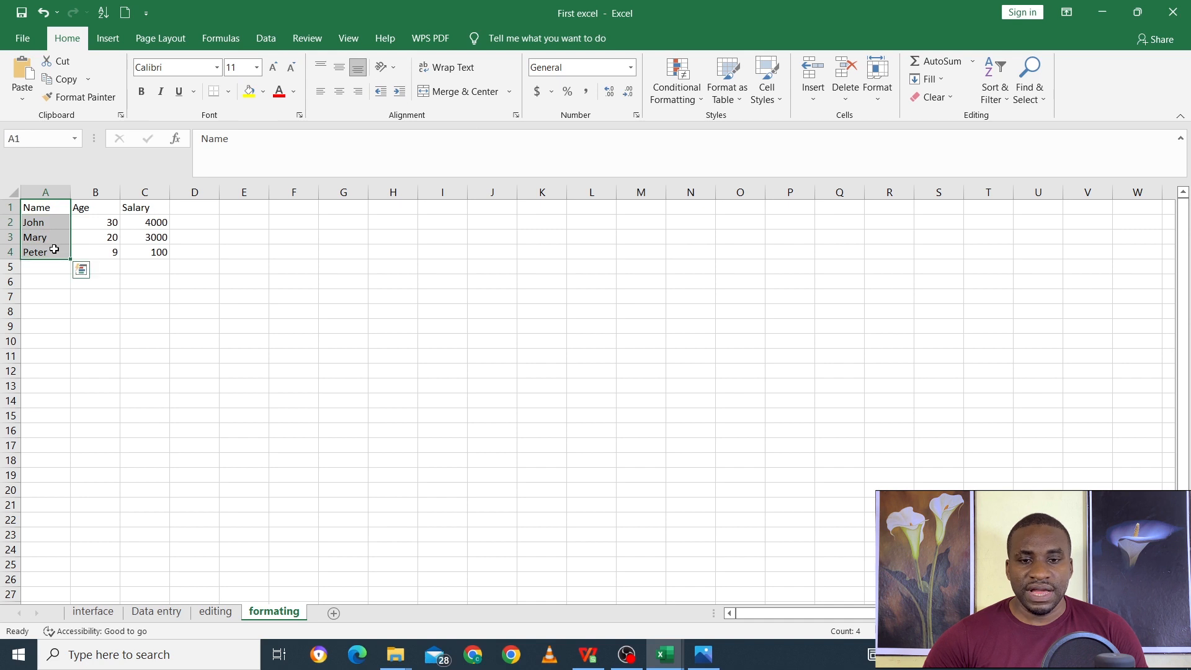
pyautogui.click(143, 93)
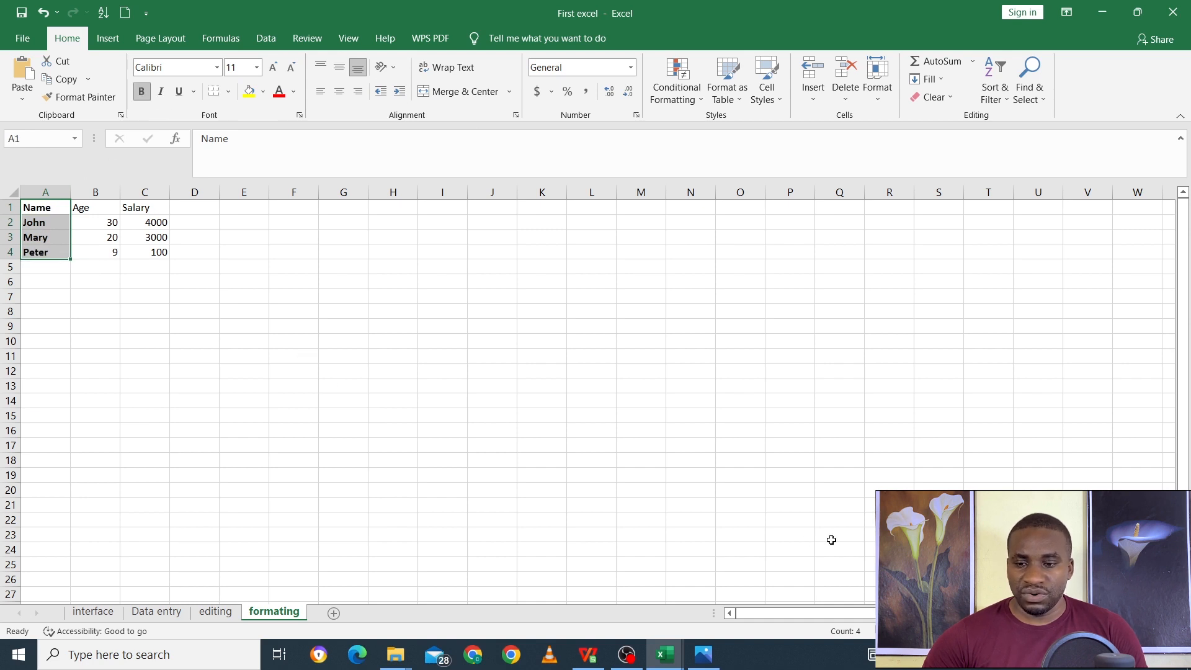
pyautogui.scroll(6, 588, 394)
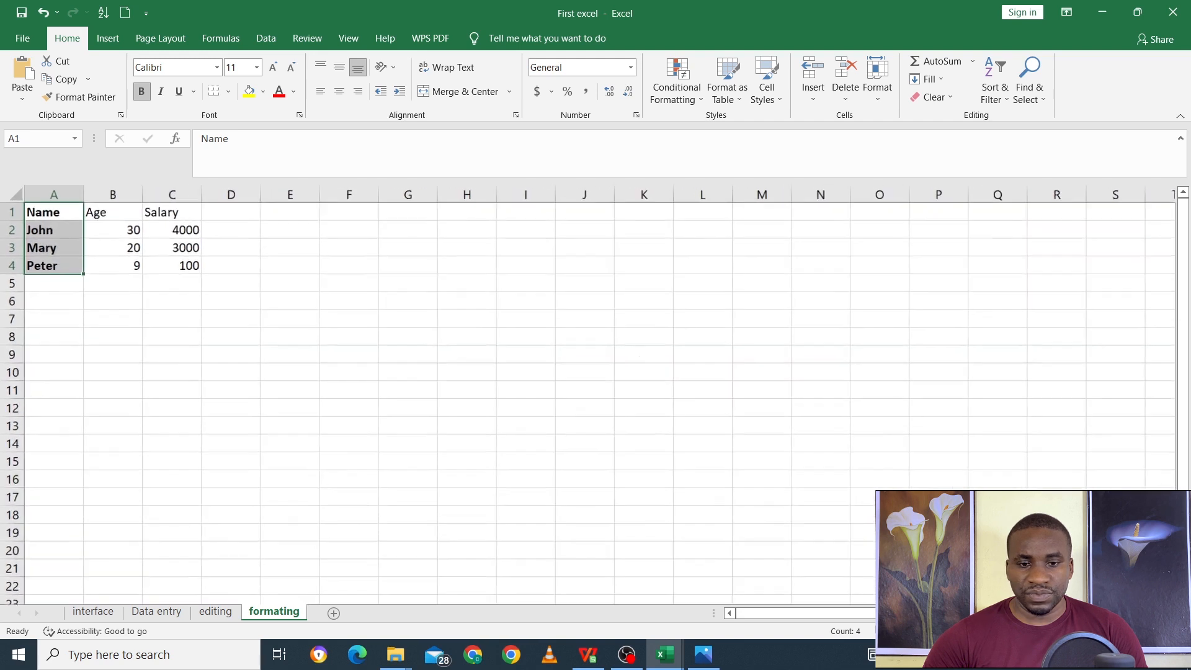
pyautogui.scroll(4, 588, 394)
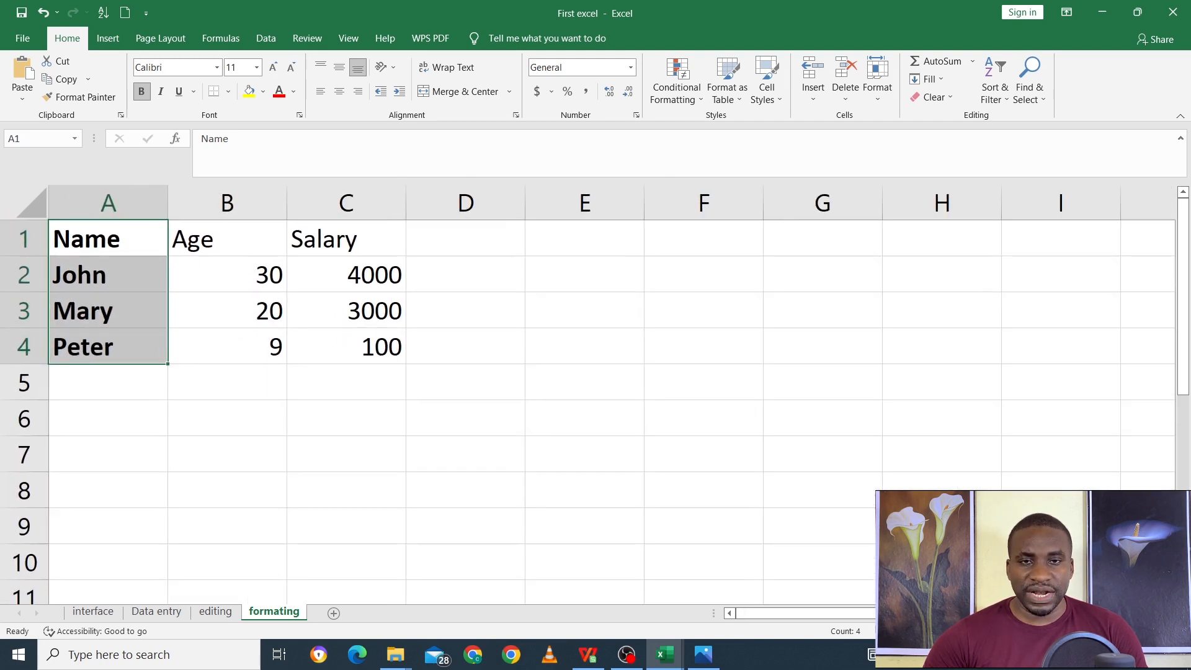
# - Replace the bold formatting of cells A1:A4 with italic
pyautogui.click(279, 412)
pyautogui.moveTo(125, 238); pyautogui.dragTo(144, 351)
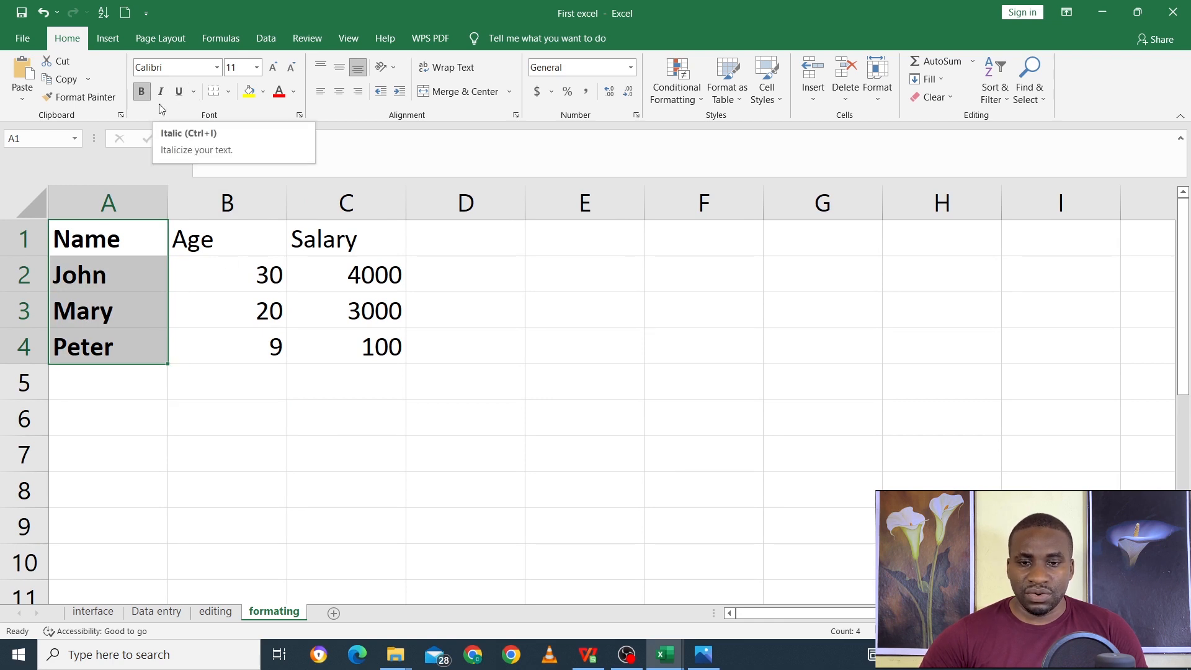
pyautogui.click(142, 92)
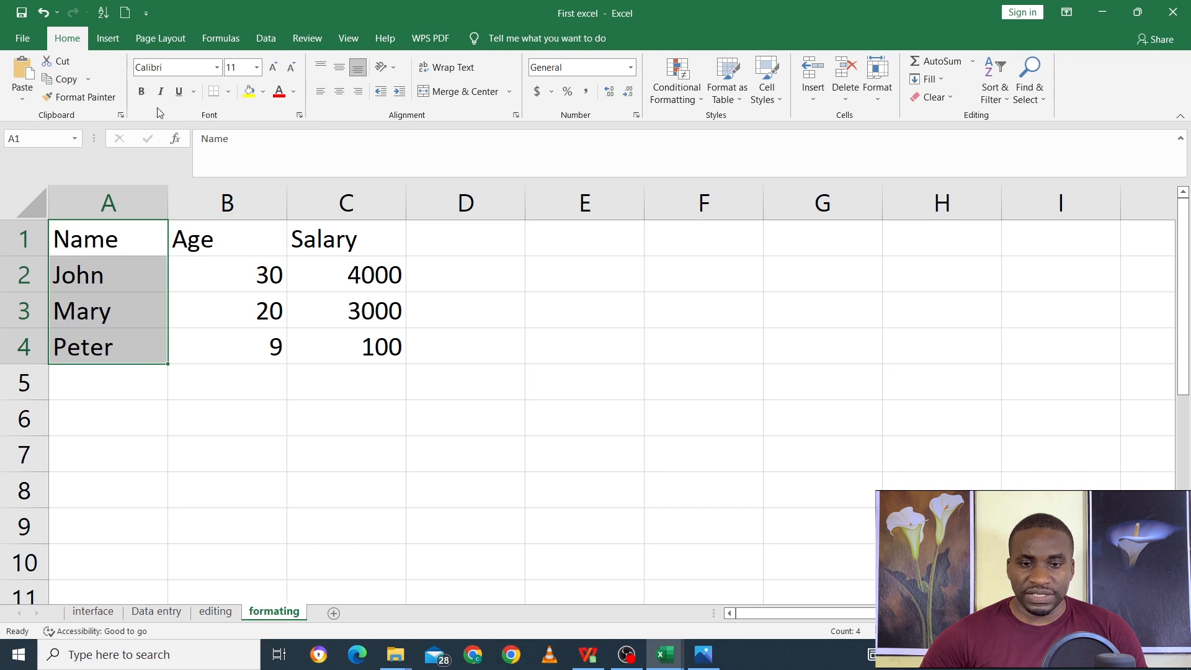
pyautogui.click(161, 92)
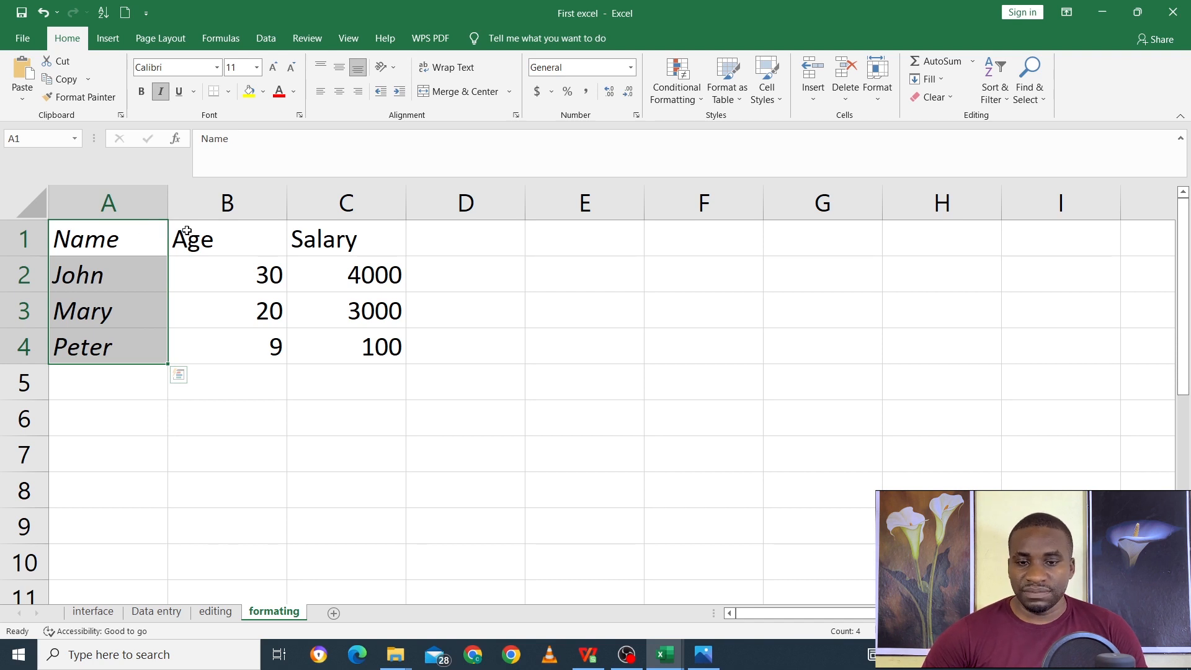
# - Add bold to the italic text in A1:A4 and clear both bold and italic from it again
pyautogui.moveTo(216, 236); pyautogui.dragTo(218, 336)
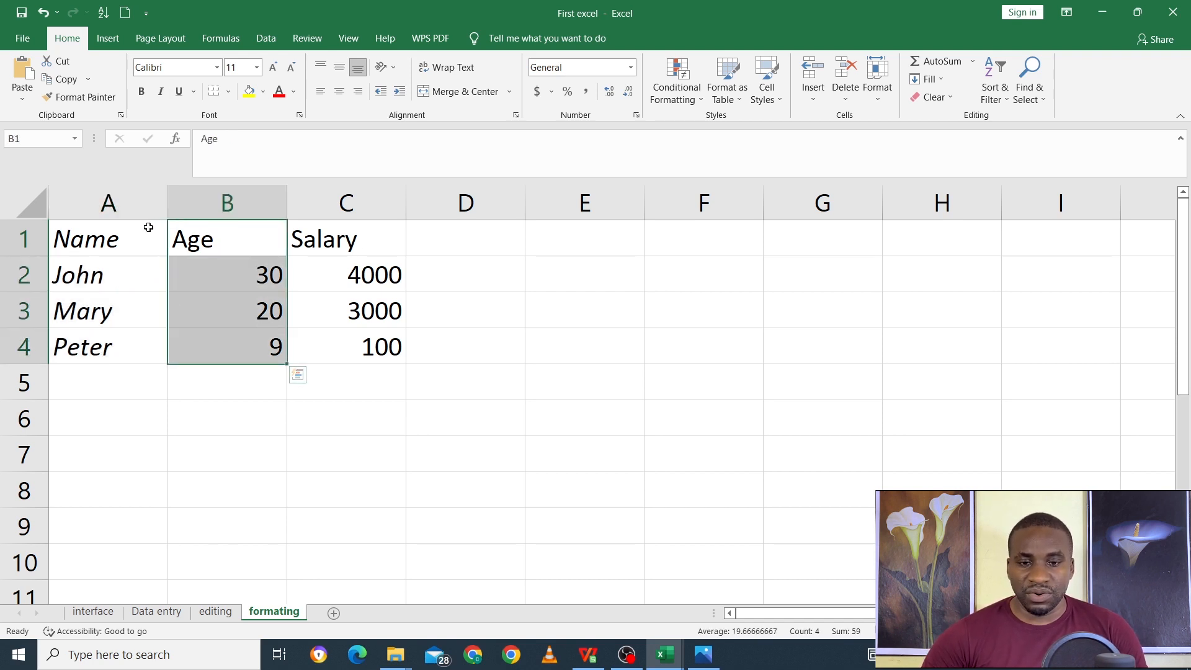
pyautogui.moveTo(146, 231); pyautogui.dragTo(138, 355)
pyautogui.click(141, 91)
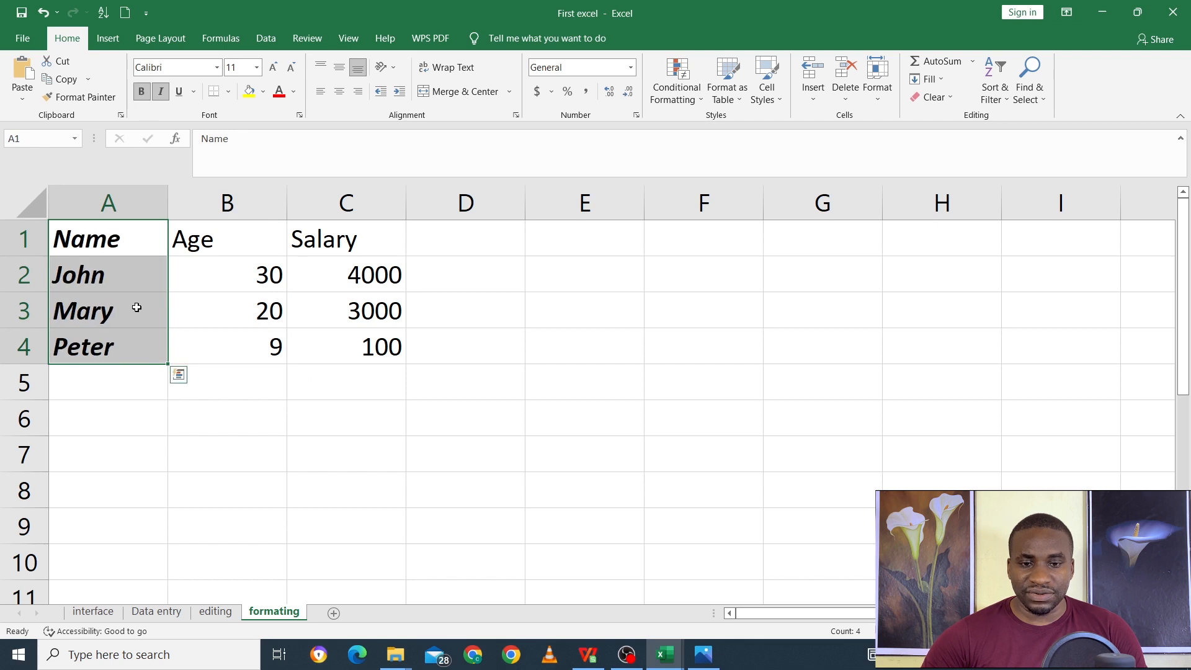
pyautogui.click(142, 91)
pyautogui.click(160, 91)
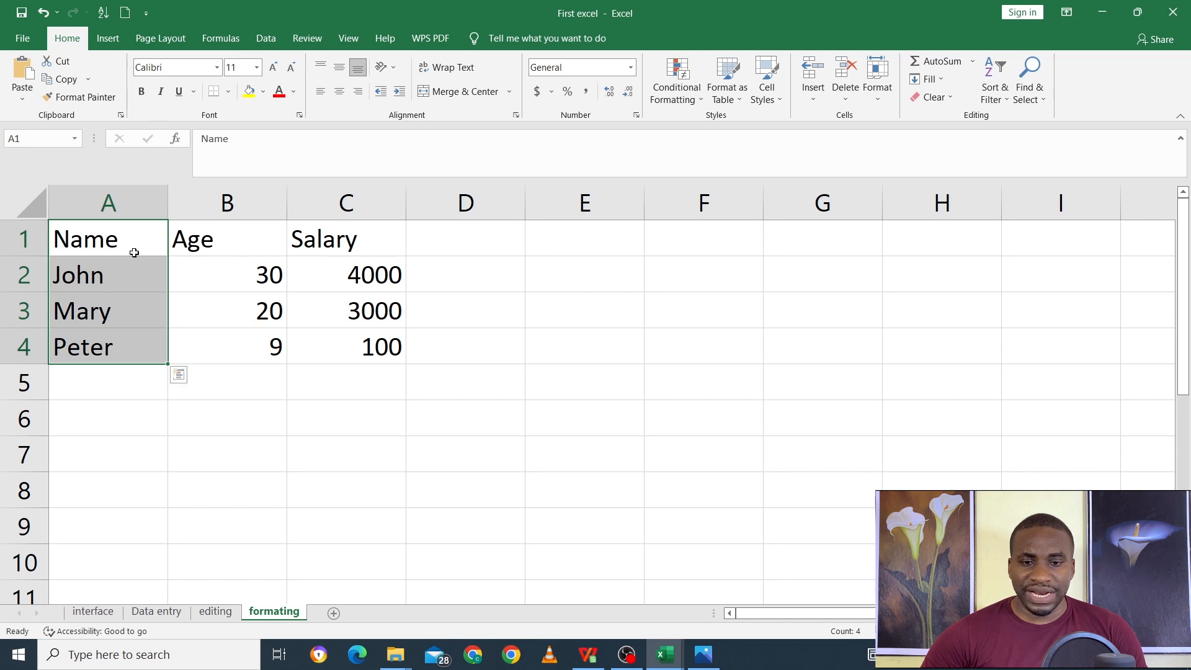
# - Underline the header row text in A1:C1 (Name, Age, Salary)
pyautogui.click(109, 241)
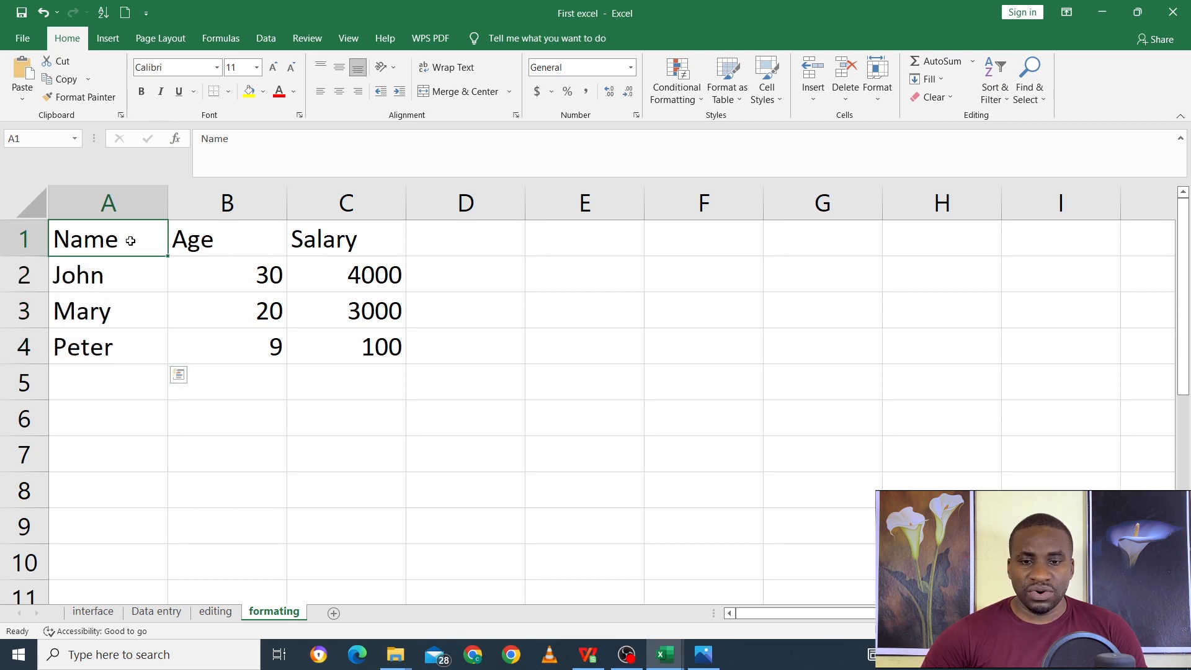
pyautogui.moveTo(130, 242); pyautogui.dragTo(348, 228)
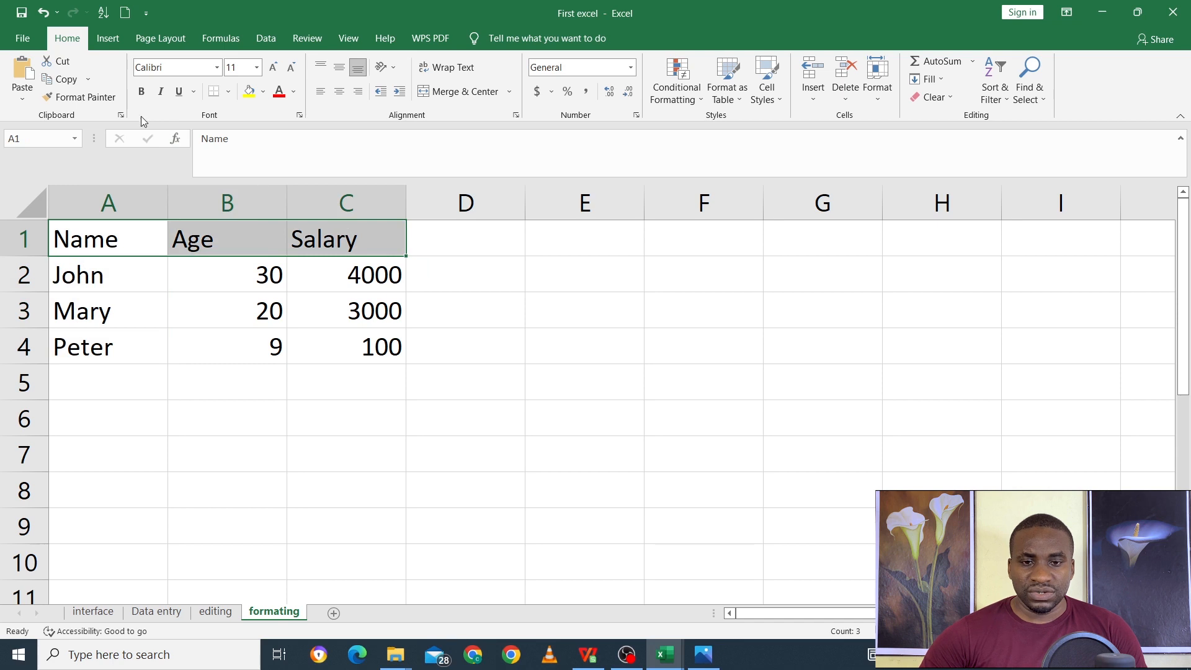
pyautogui.click(176, 93)
pyautogui.moveTo(225, 300); pyautogui.dragTo(226, 345)
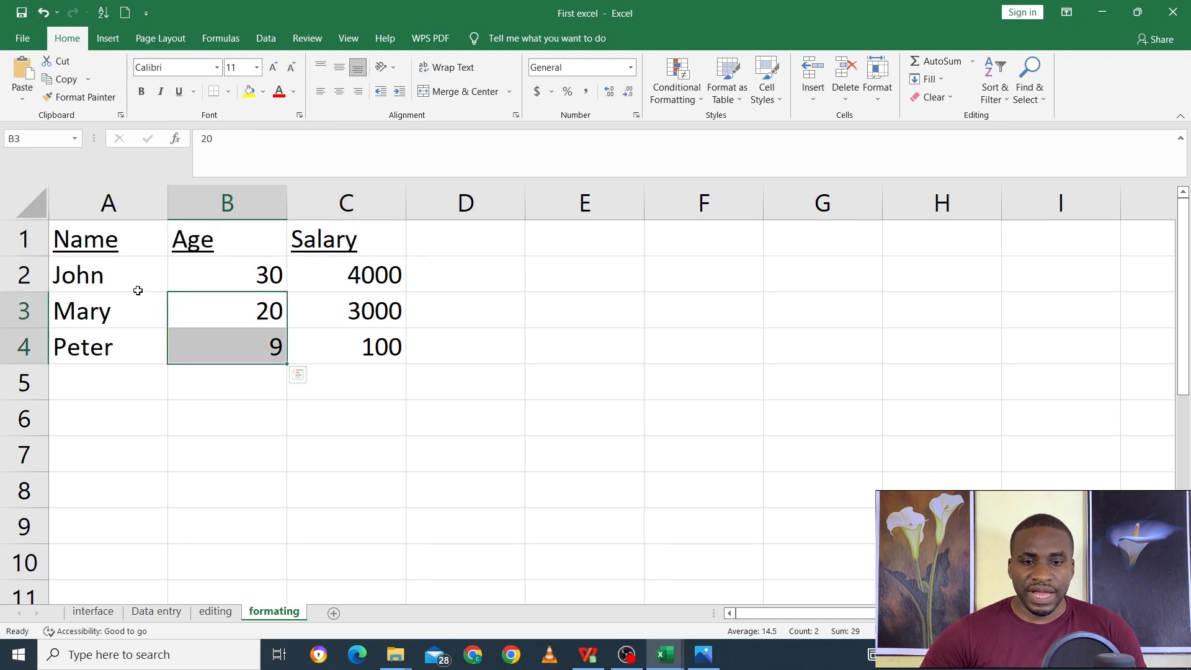
pyautogui.moveTo(108, 240); pyautogui.dragTo(329, 244)
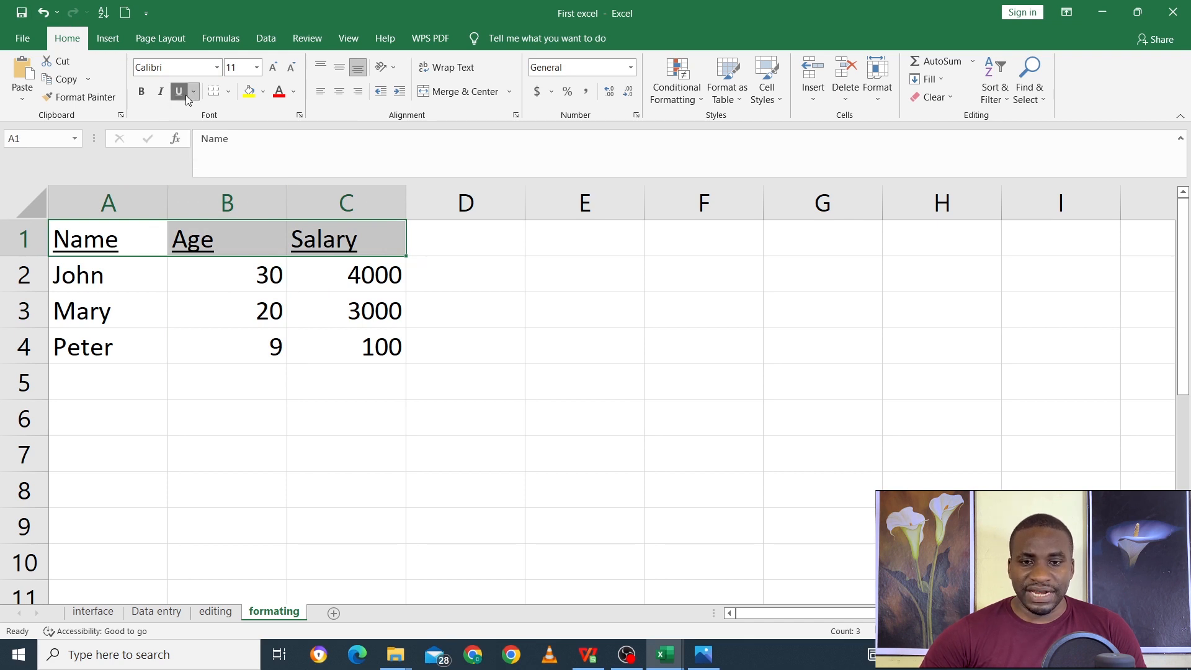
pyautogui.moveTo(122, 242); pyautogui.dragTo(345, 247)
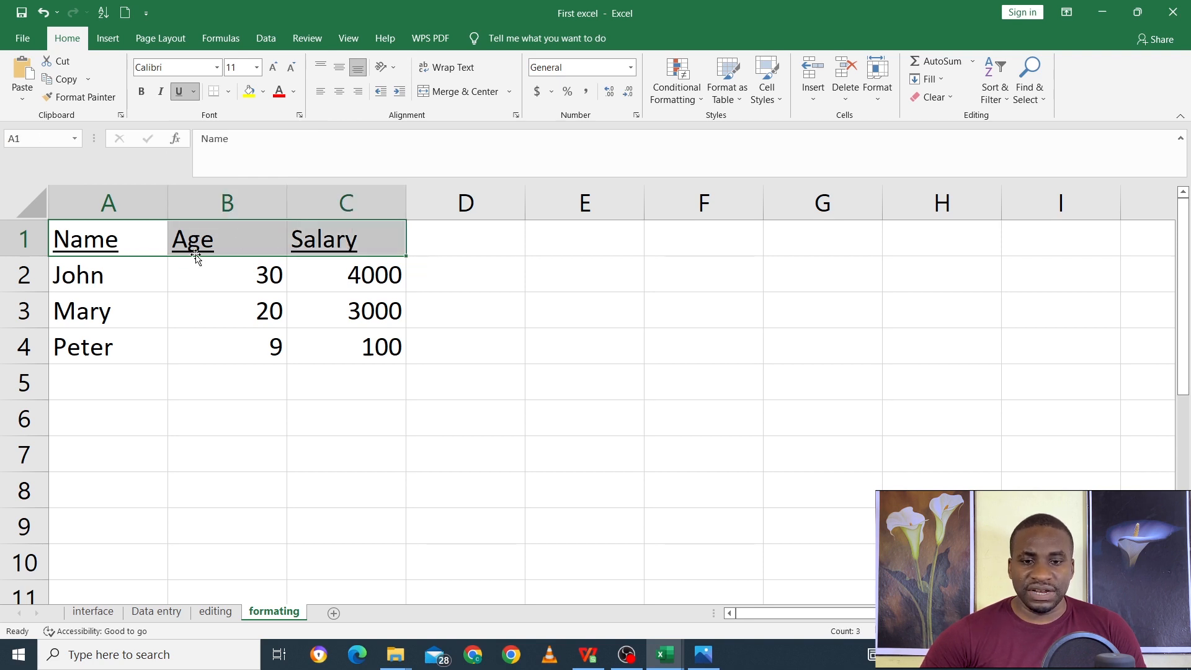
pyautogui.moveTo(122, 277); pyautogui.dragTo(343, 341)
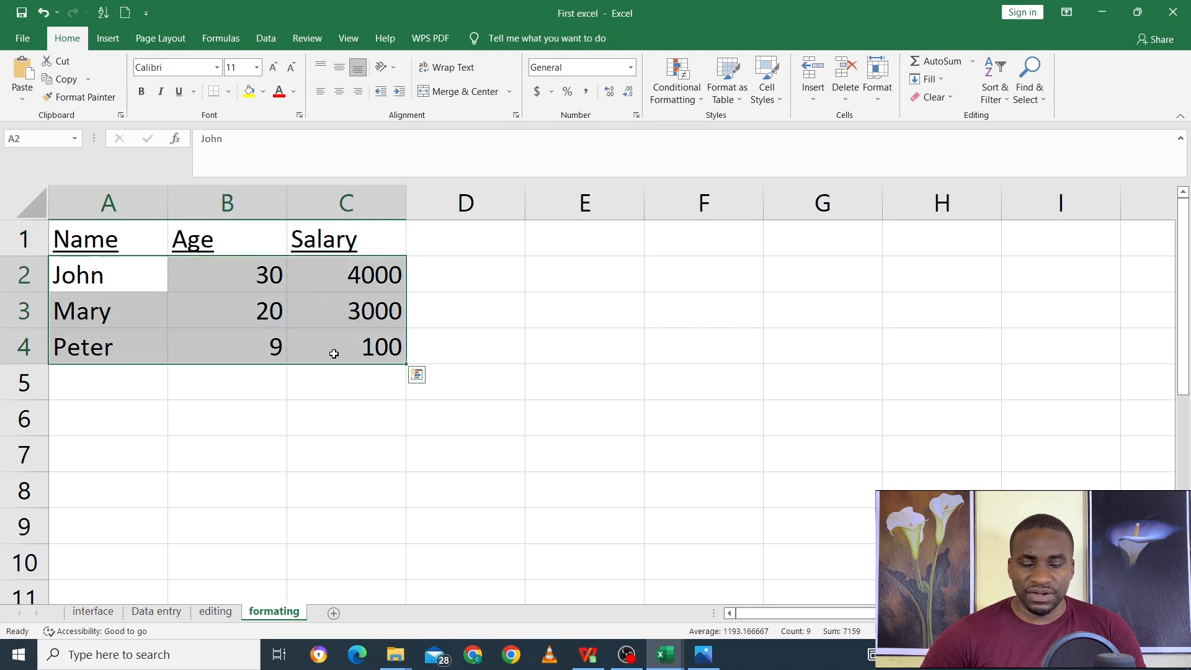
pyautogui.click(118, 244)
pyautogui.moveTo(118, 244); pyautogui.dragTo(339, 244)
pyautogui.click(119, 240)
# - Set the font size of the headers in A1:C1 to 16
pyautogui.moveTo(120, 240); pyautogui.dragTo(335, 238)
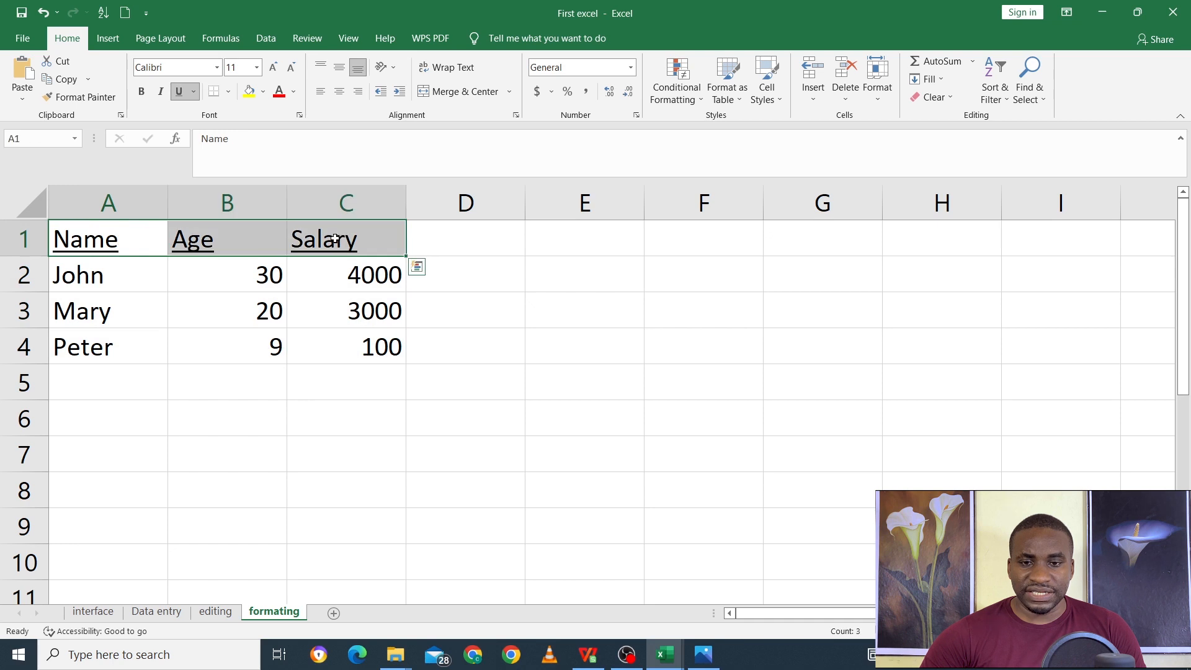
pyautogui.click(256, 67)
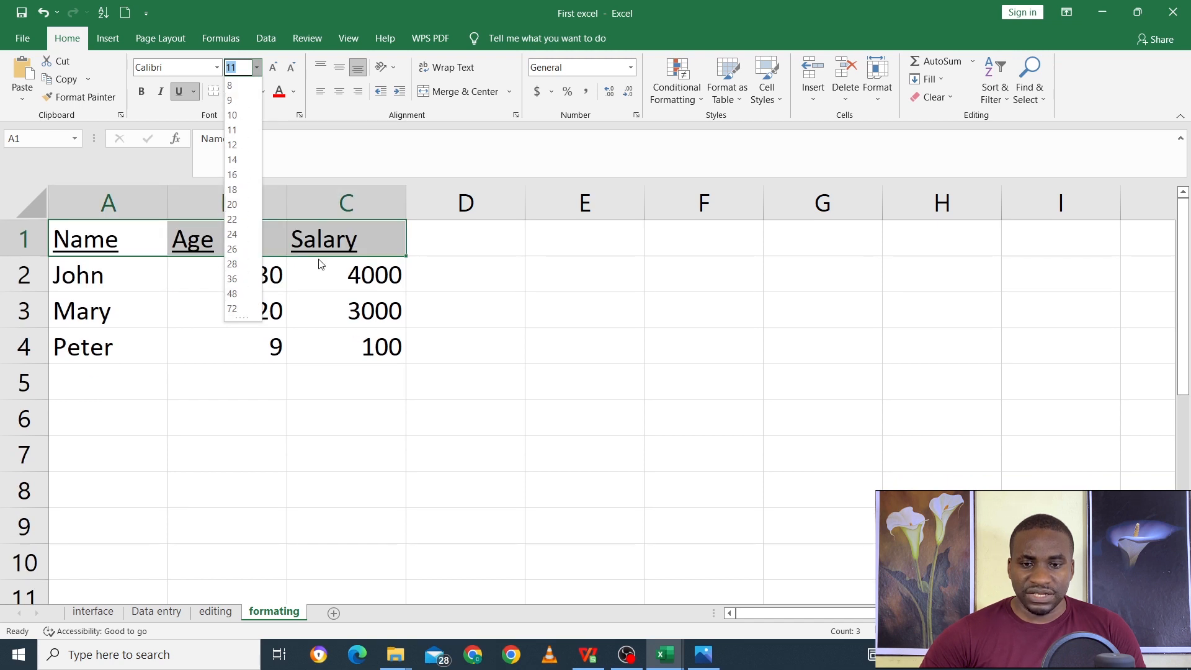
pyautogui.click(237, 176)
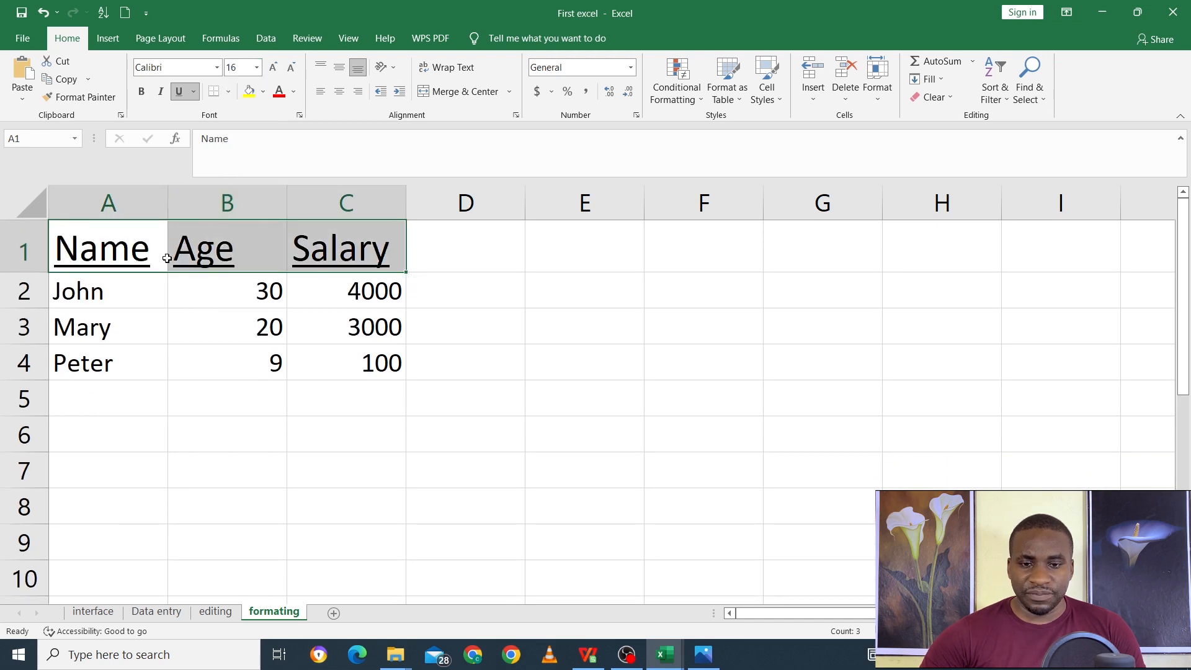
pyautogui.moveTo(164, 251); pyautogui.dragTo(304, 244)
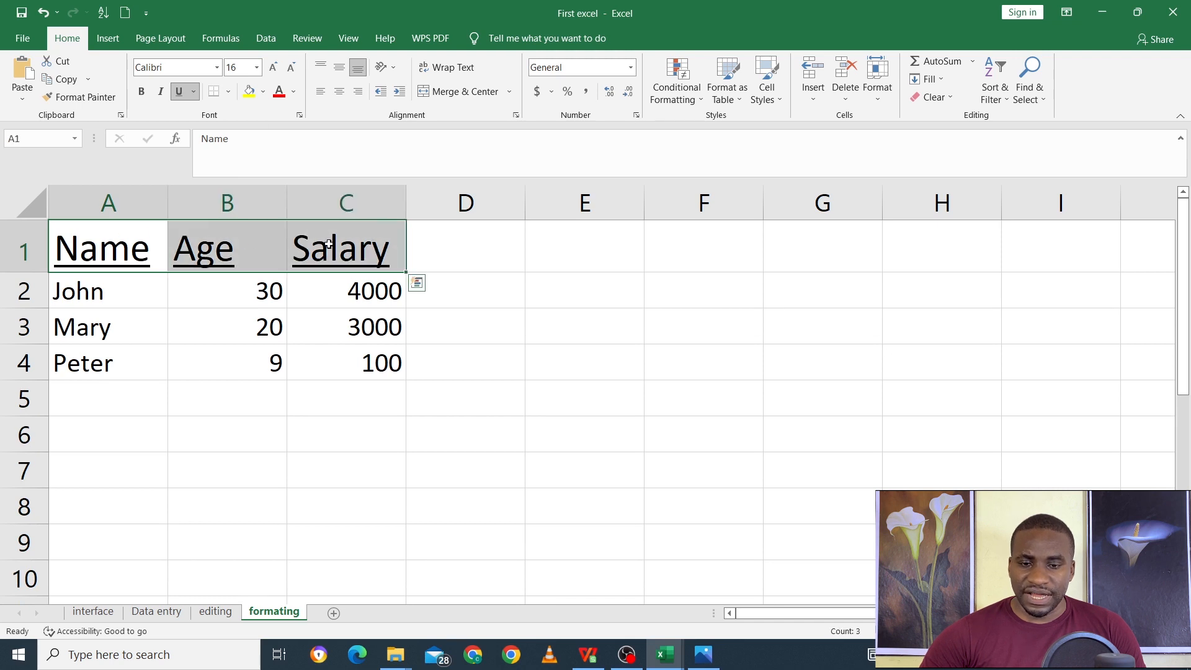
pyautogui.click(151, 286)
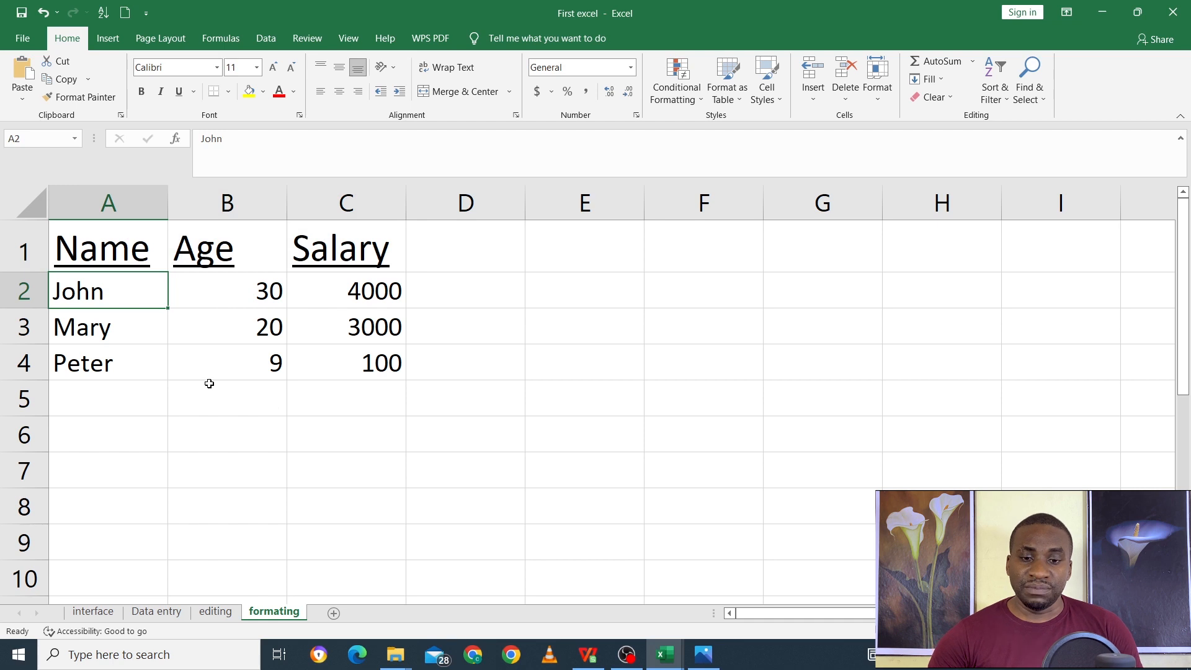
pyautogui.click(201, 371)
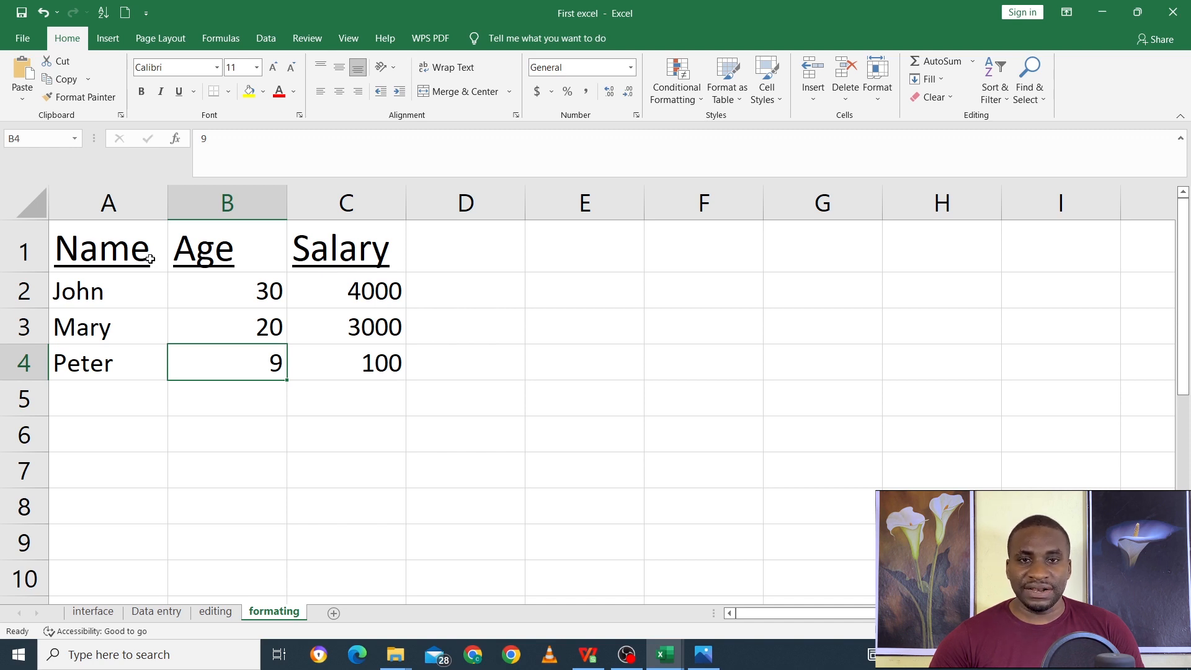
pyautogui.moveTo(148, 256); pyautogui.dragTo(383, 377)
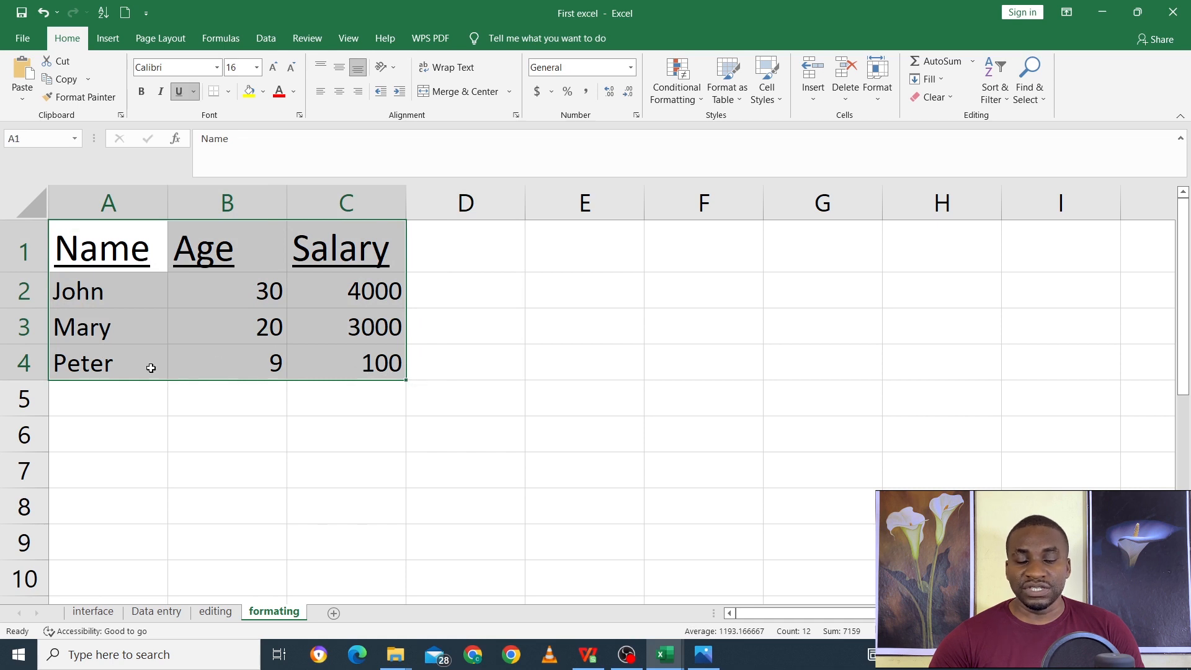
pyautogui.moveTo(149, 247); pyautogui.dragTo(364, 357)
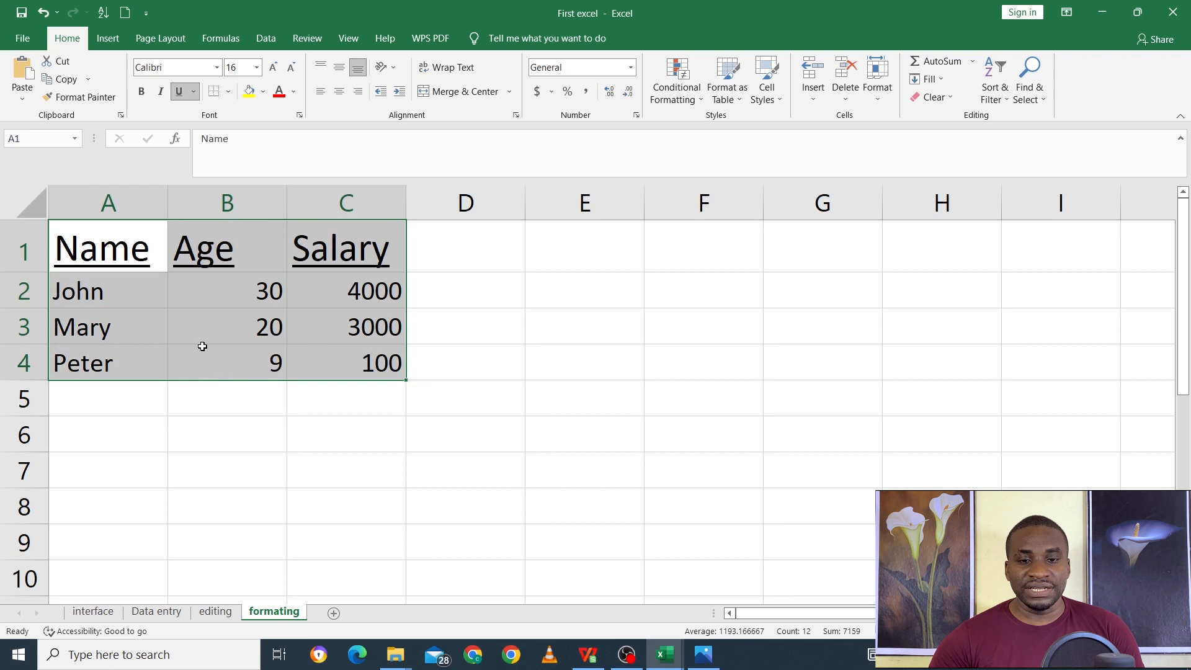
pyautogui.moveTo(152, 264); pyautogui.dragTo(357, 366)
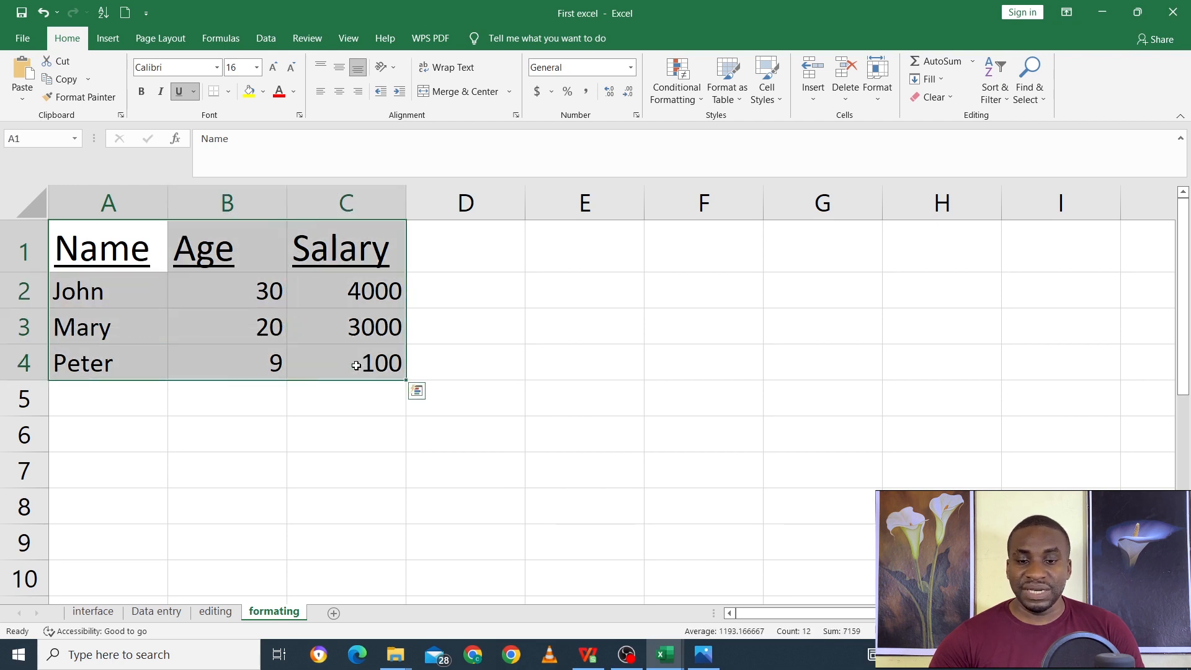
pyautogui.click(143, 292)
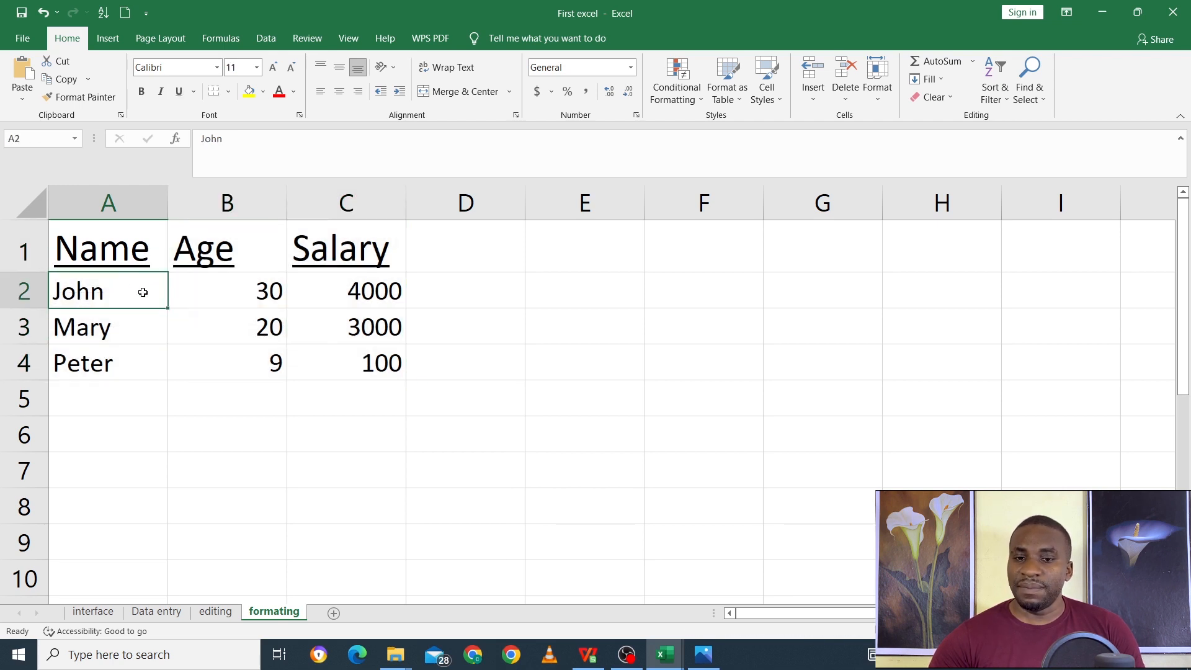
# - Reduce the font size of the headers in A1:C1 a few steps, and enlarge it stepwise to 24
pyautogui.moveTo(110, 249); pyautogui.dragTo(326, 219)
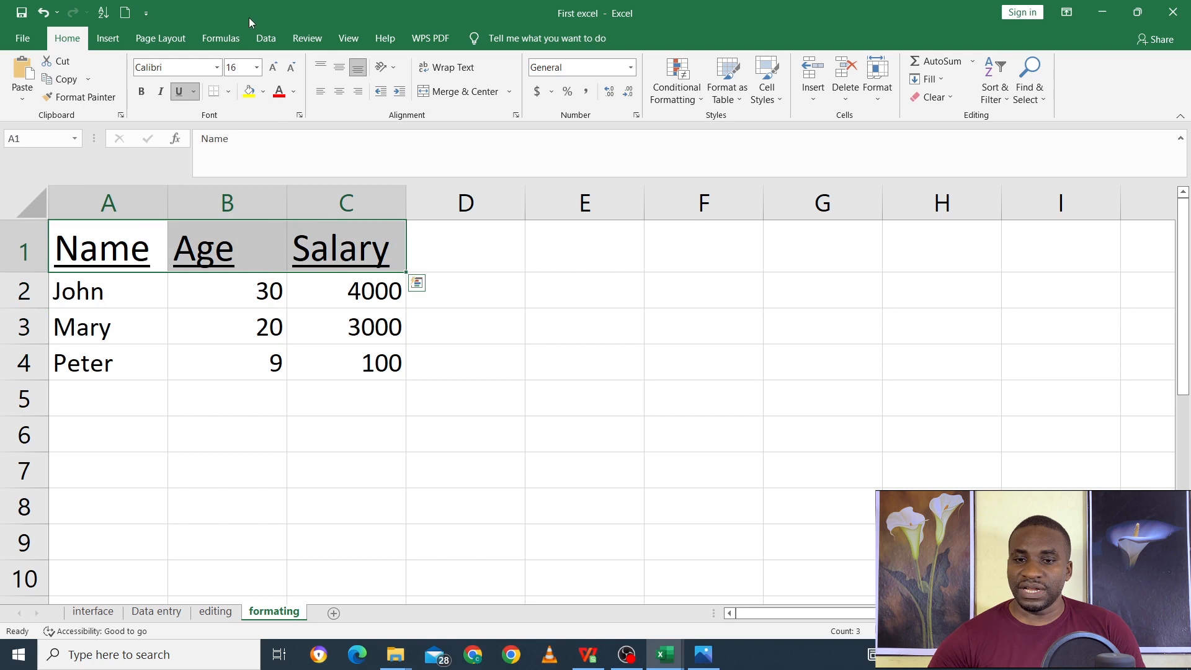
pyautogui.click(291, 69)
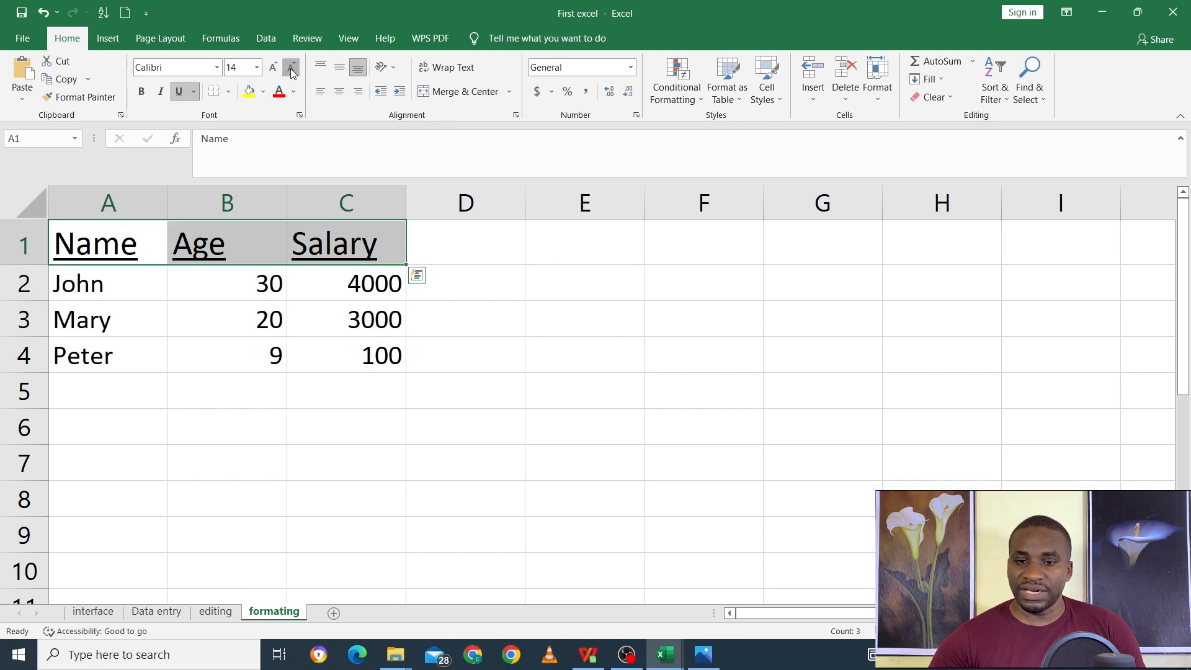
pyautogui.click(291, 69)
pyautogui.click(291, 69)
pyautogui.click(277, 73)
pyautogui.click(277, 73)
pyautogui.click(277, 73)
pyautogui.click(277, 72)
pyautogui.click(276, 72)
pyautogui.click(276, 73)
# - Decrease the font size of the headers in A1:C1 step by step to 11
pyautogui.click(298, 65)
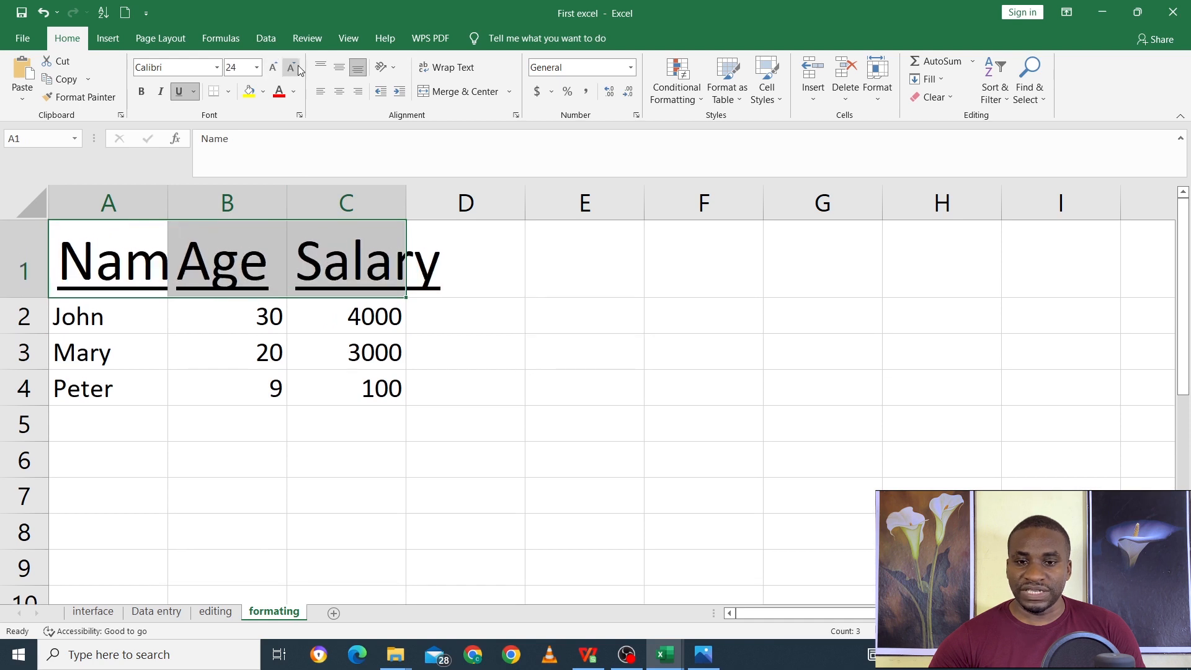
pyautogui.click(298, 65)
pyautogui.click(298, 64)
pyautogui.click(298, 64)
pyautogui.click(298, 64)
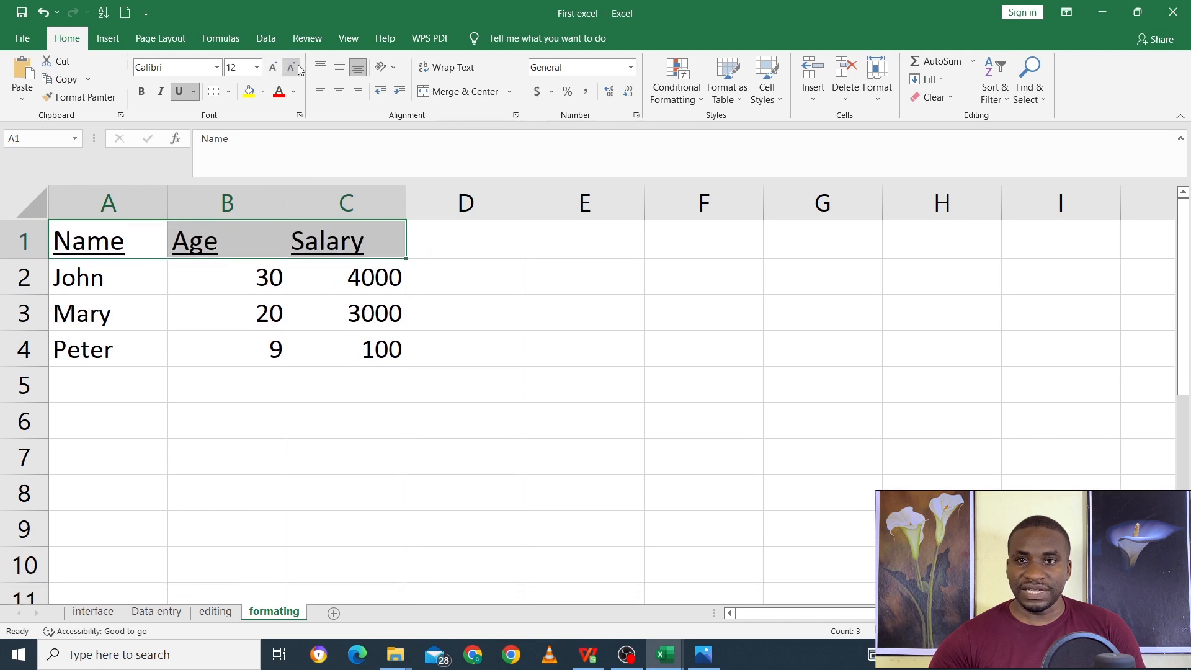
pyautogui.click(298, 65)
pyautogui.click(242, 370)
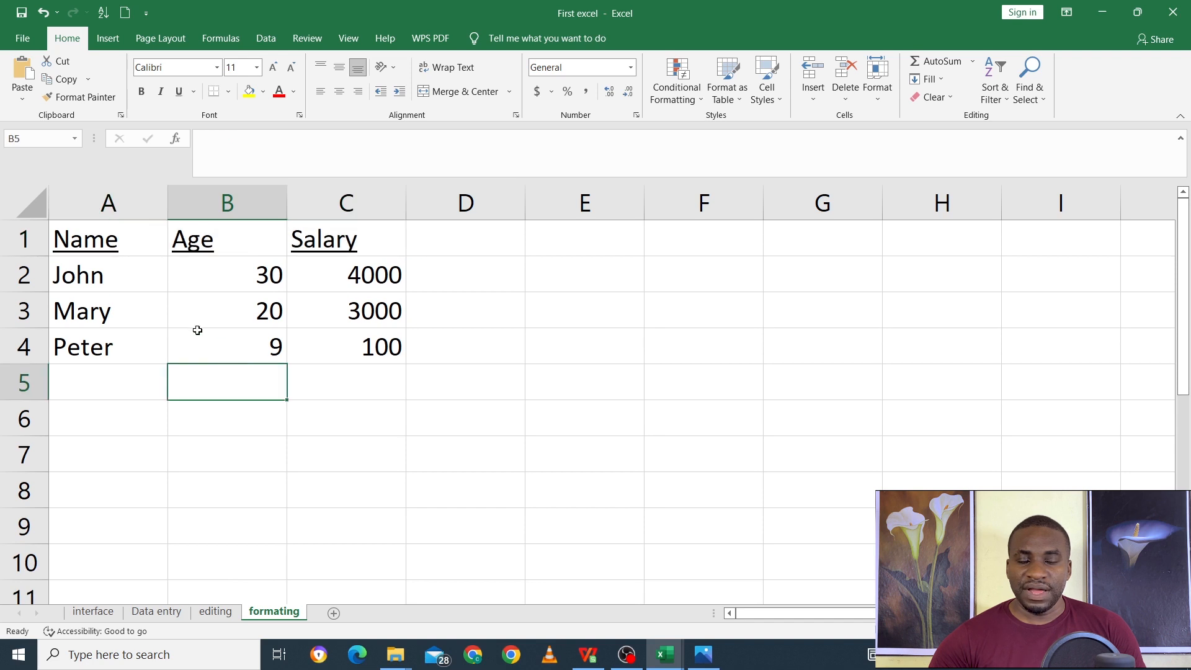
# - Fill the header cells A1:C1 with a medium gray theme color
pyautogui.click(96, 238)
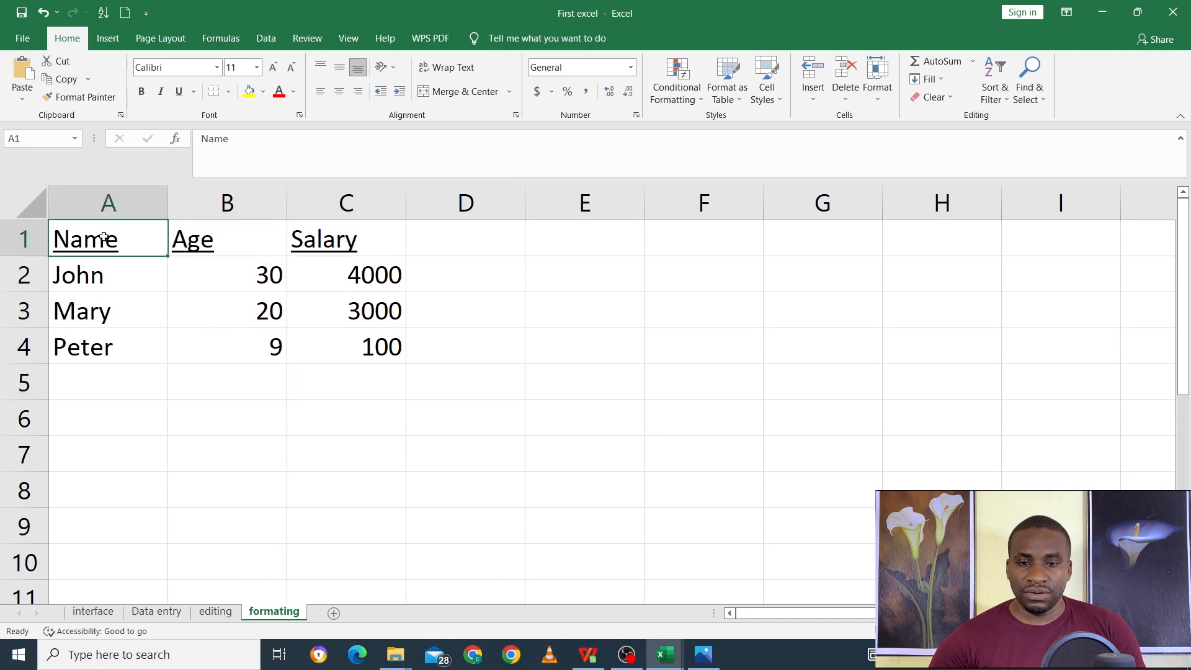
pyautogui.moveTo(103, 238); pyautogui.dragTo(345, 238)
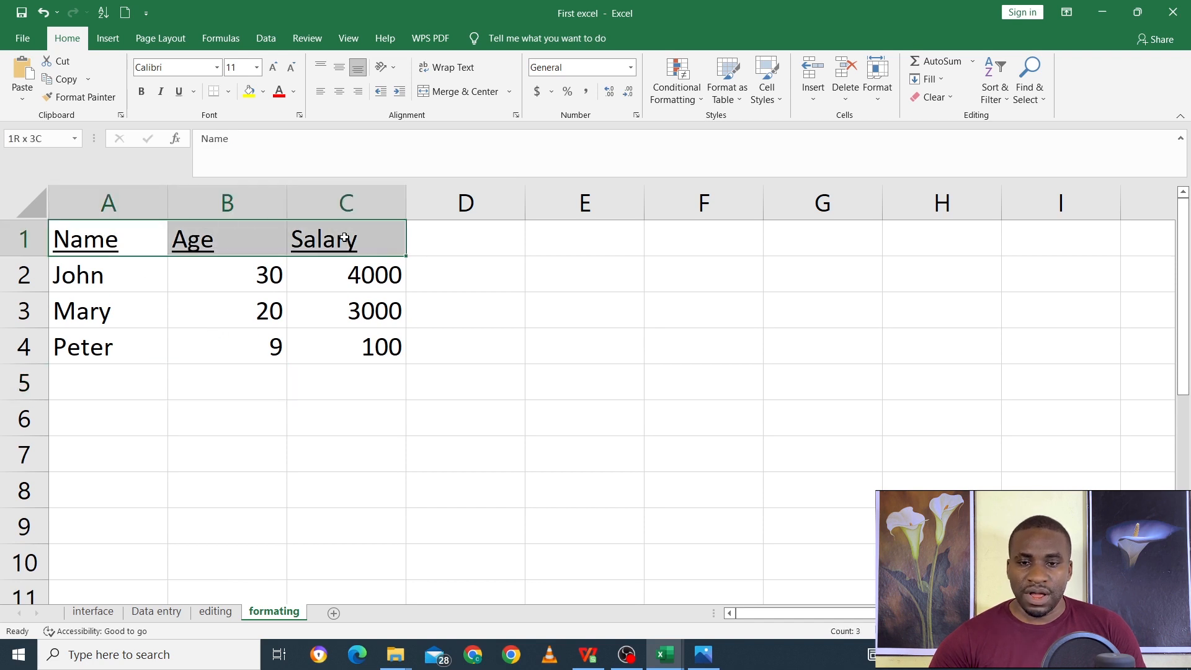
pyautogui.click(263, 91)
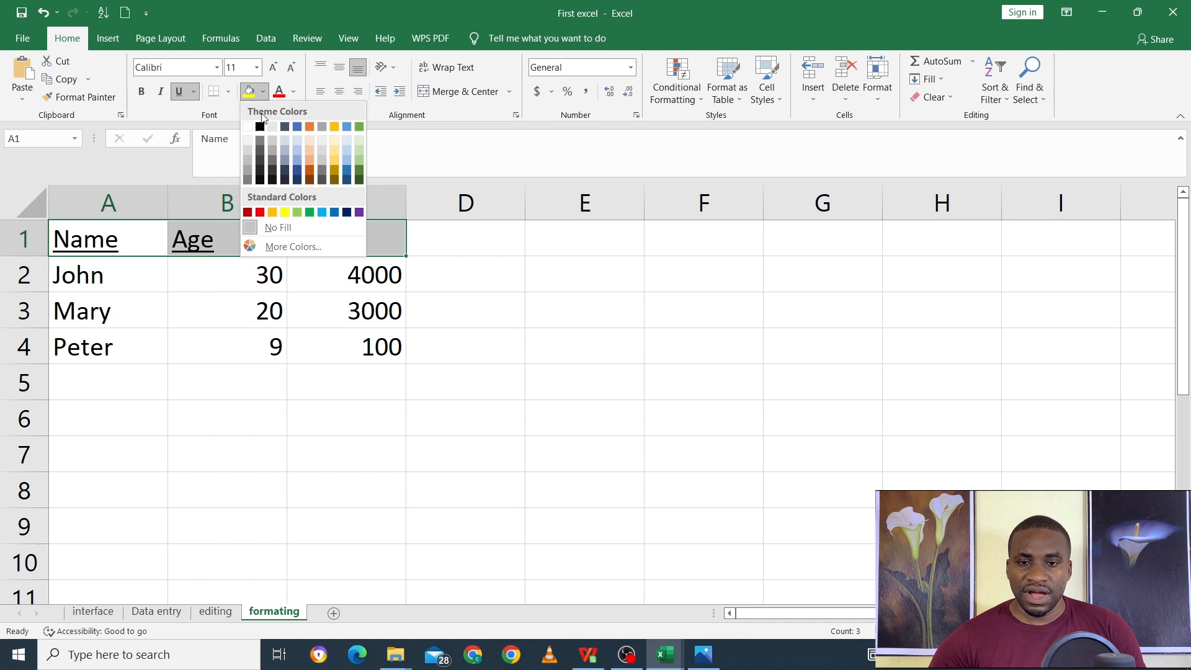
pyautogui.click(248, 160)
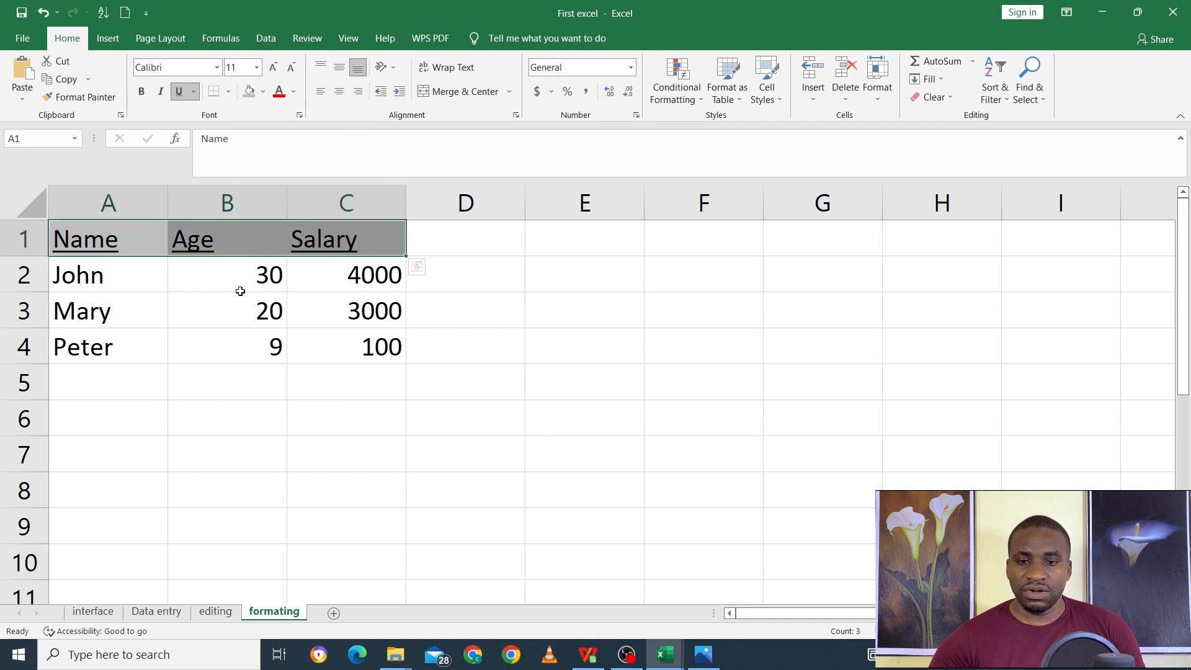
pyautogui.moveTo(240, 291); pyautogui.dragTo(234, 298)
pyautogui.moveTo(138, 239); pyautogui.dragTo(295, 238)
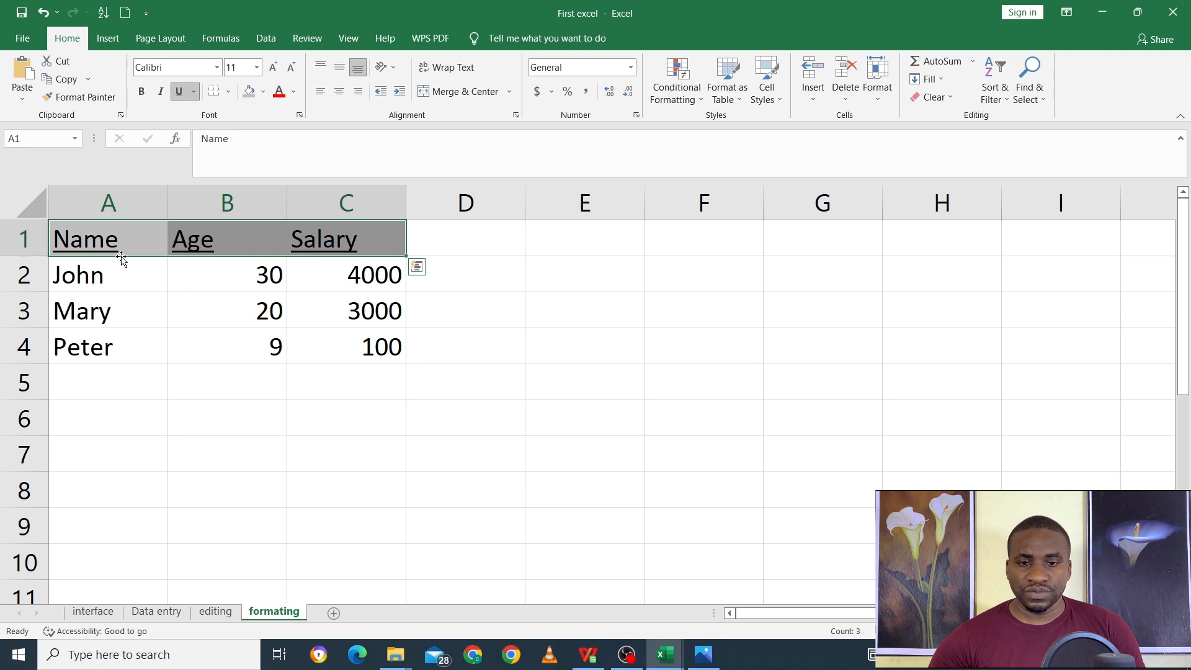
# - Try left and right alignment on the whole table A1:C4 and settle on horizontal centering
pyautogui.moveTo(123, 241); pyautogui.dragTo(350, 359)
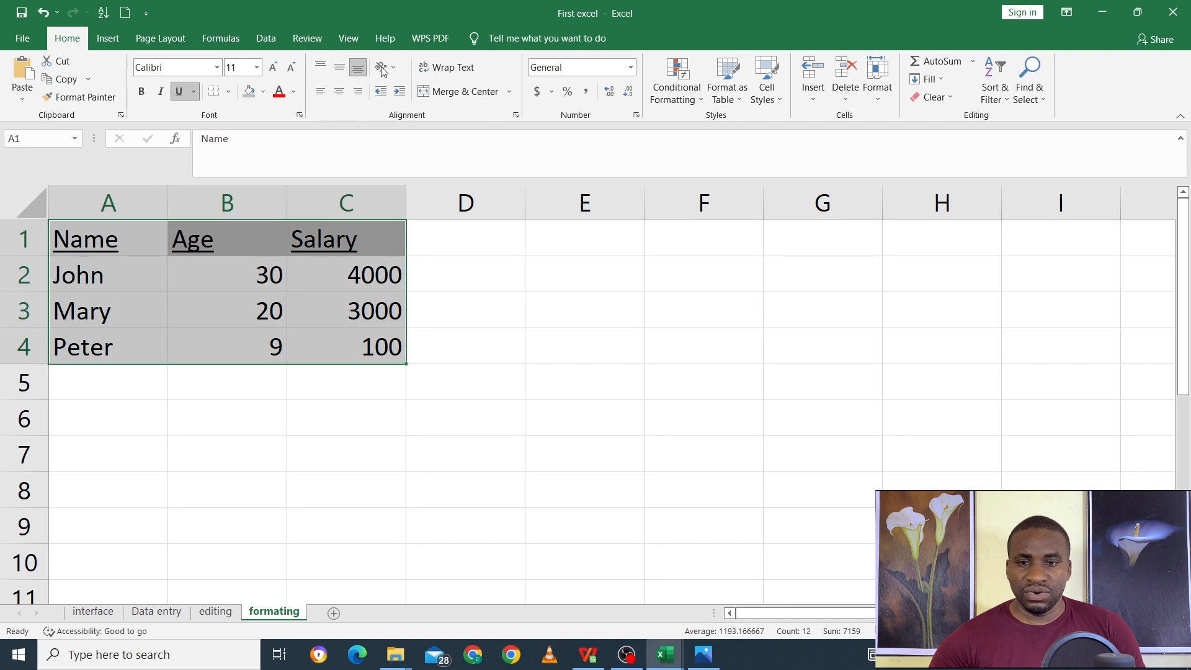
pyautogui.click(340, 94)
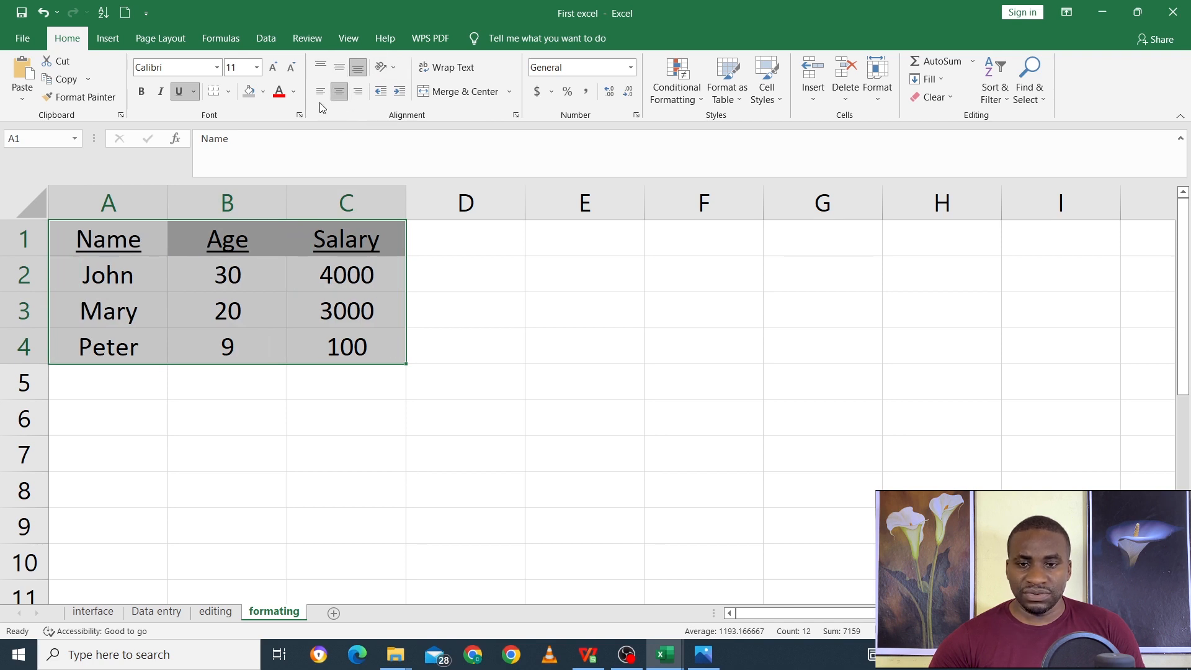
pyautogui.click(321, 96)
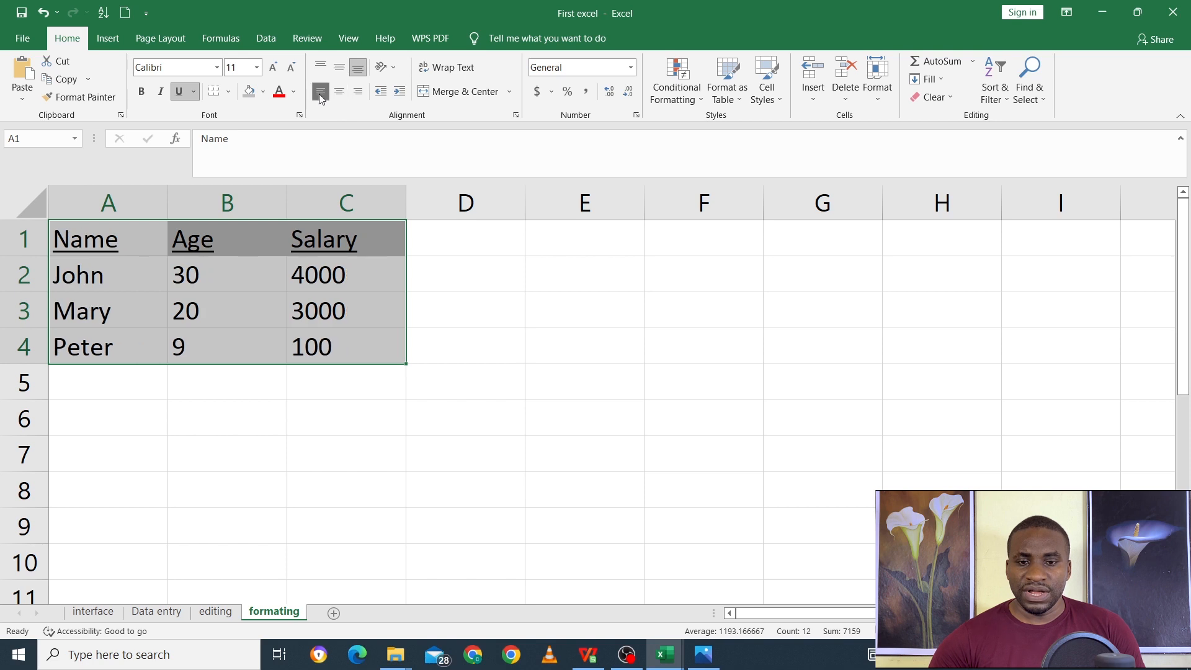
pyautogui.click(358, 92)
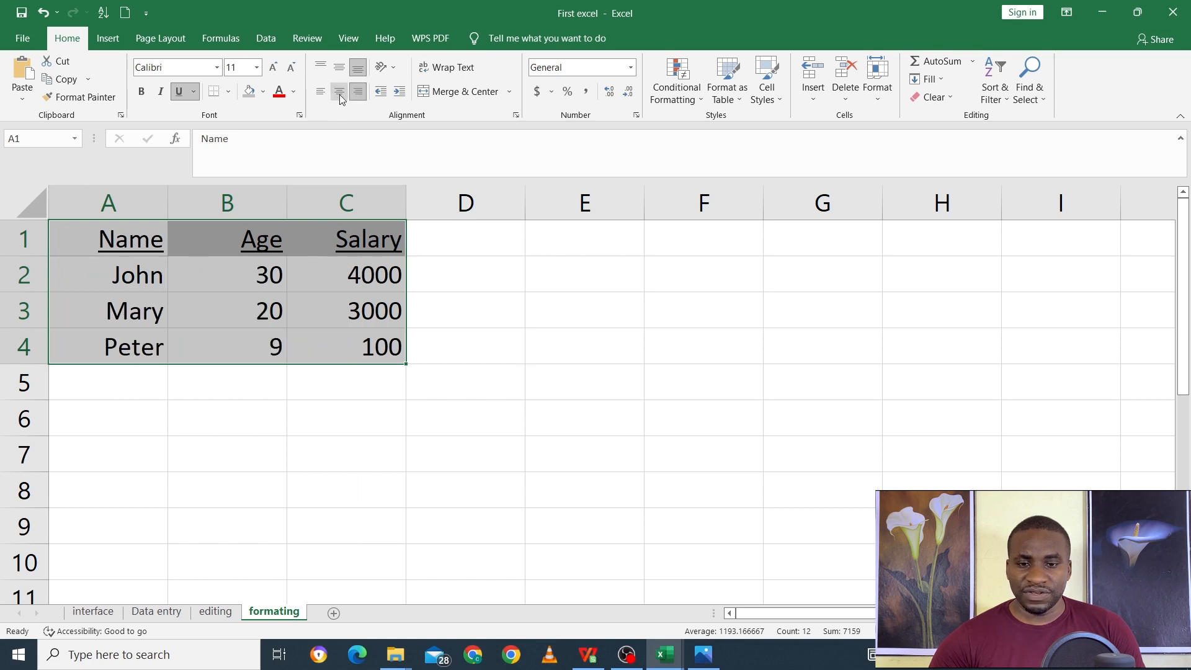
pyautogui.click(340, 94)
pyautogui.click(276, 382)
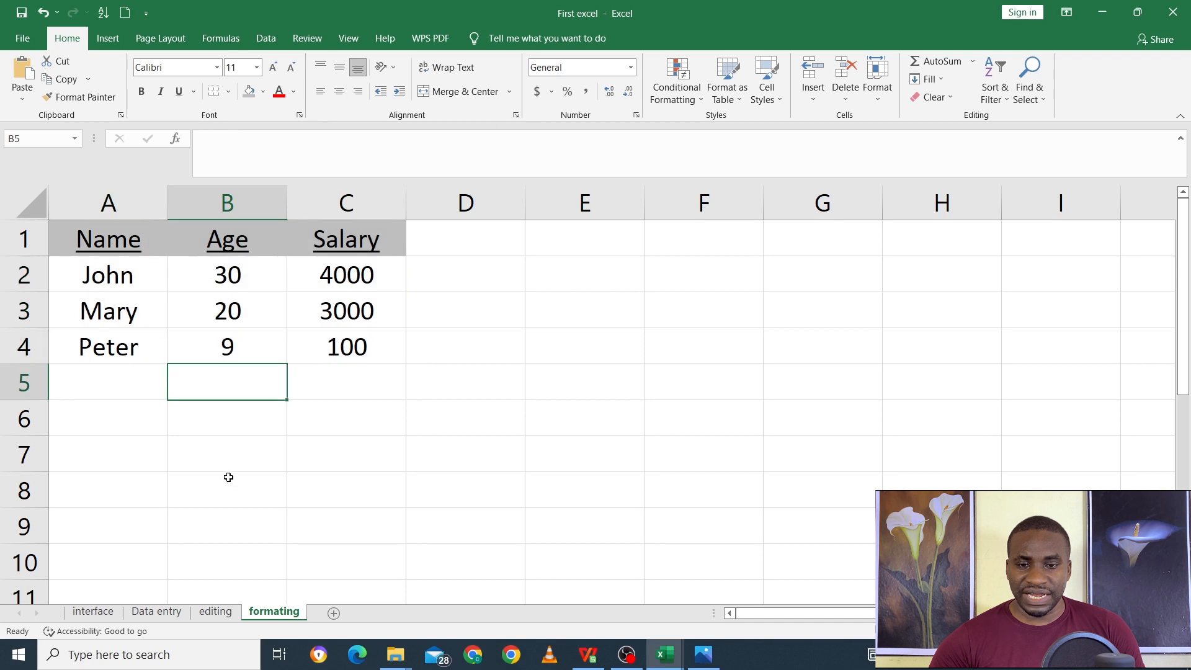
pyautogui.click(228, 477)
# - Middle-align the table cells A1:C4 vertically, and switch their horizontal centering off and on again
pyautogui.moveTo(141, 249); pyautogui.dragTo(330, 351)
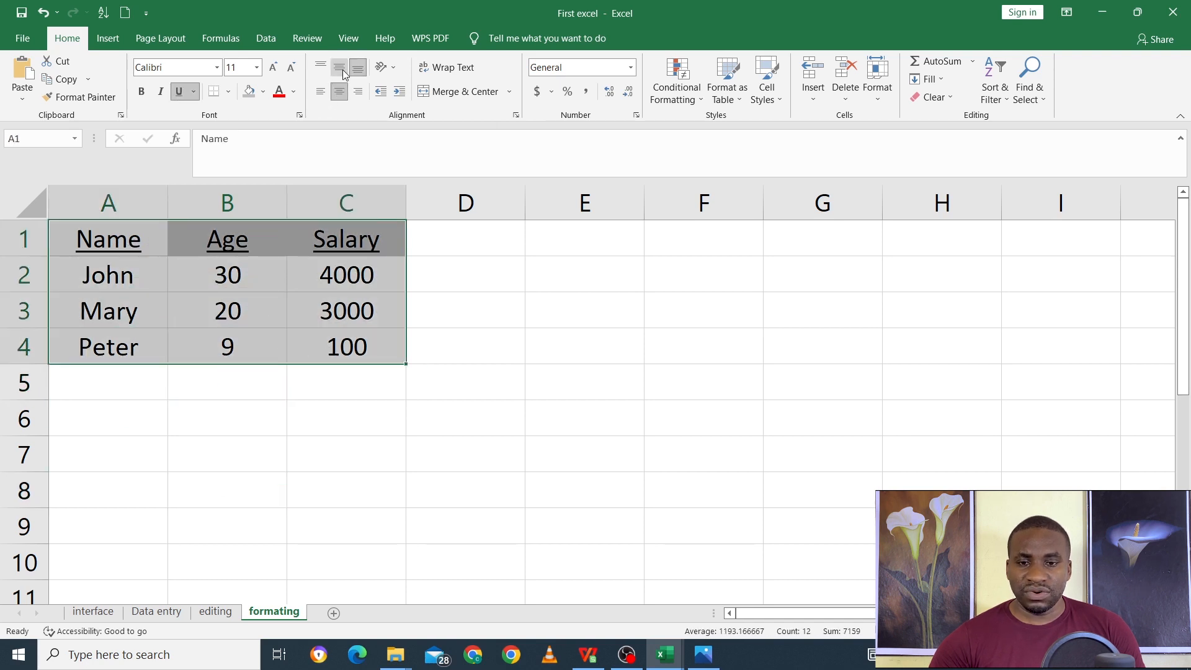
pyautogui.click(339, 92)
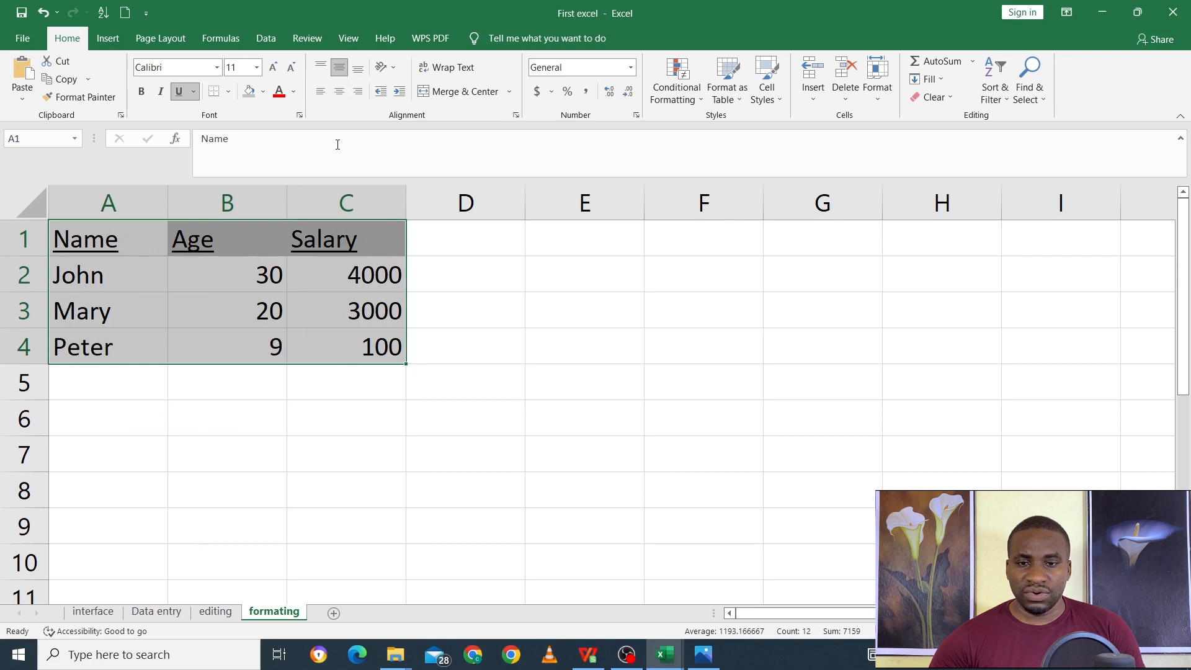
pyautogui.click(338, 93)
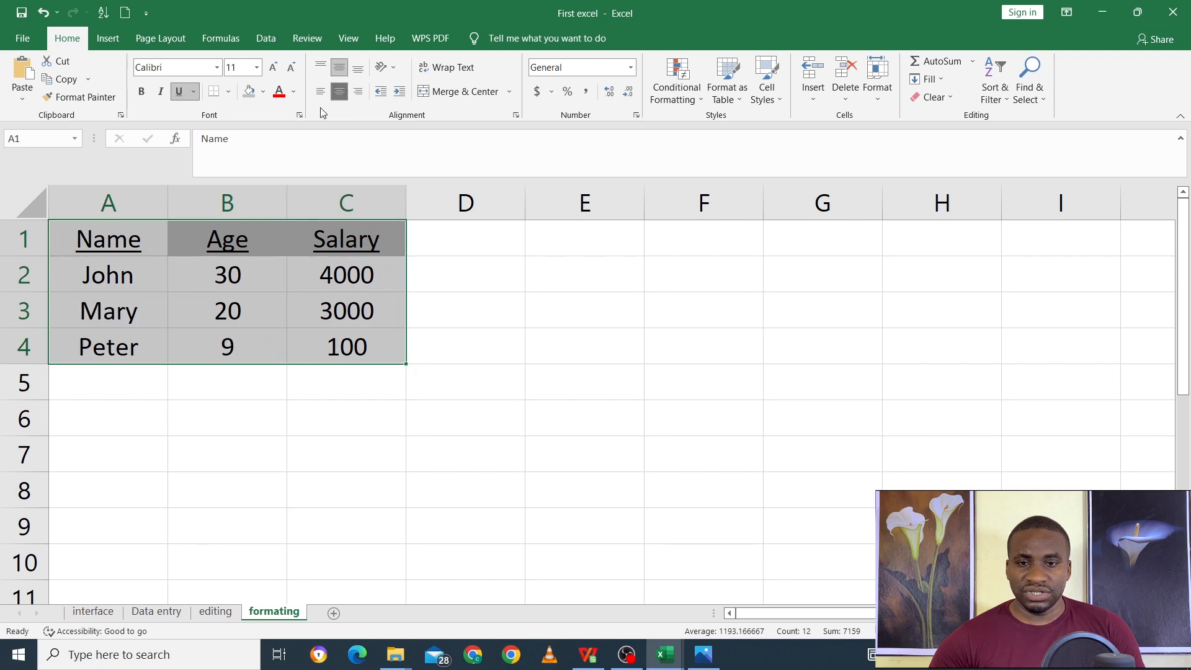
# - Increase the height of row 2 to roughly three and a half times that of the other rows
pyautogui.click(95, 278)
pyautogui.press('Right')
pyautogui.moveTo(41, 291); pyautogui.dragTo(40, 386)
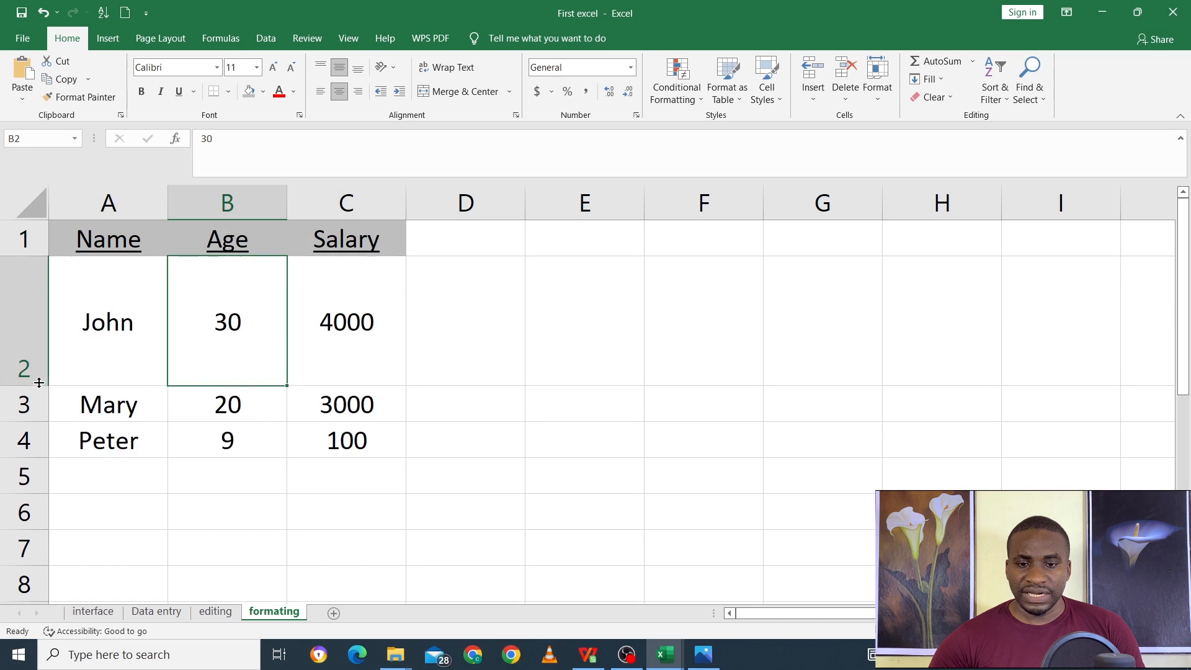
# - Try top, middle and bottom vertical alignment on the age cell B2
pyautogui.click(320, 67)
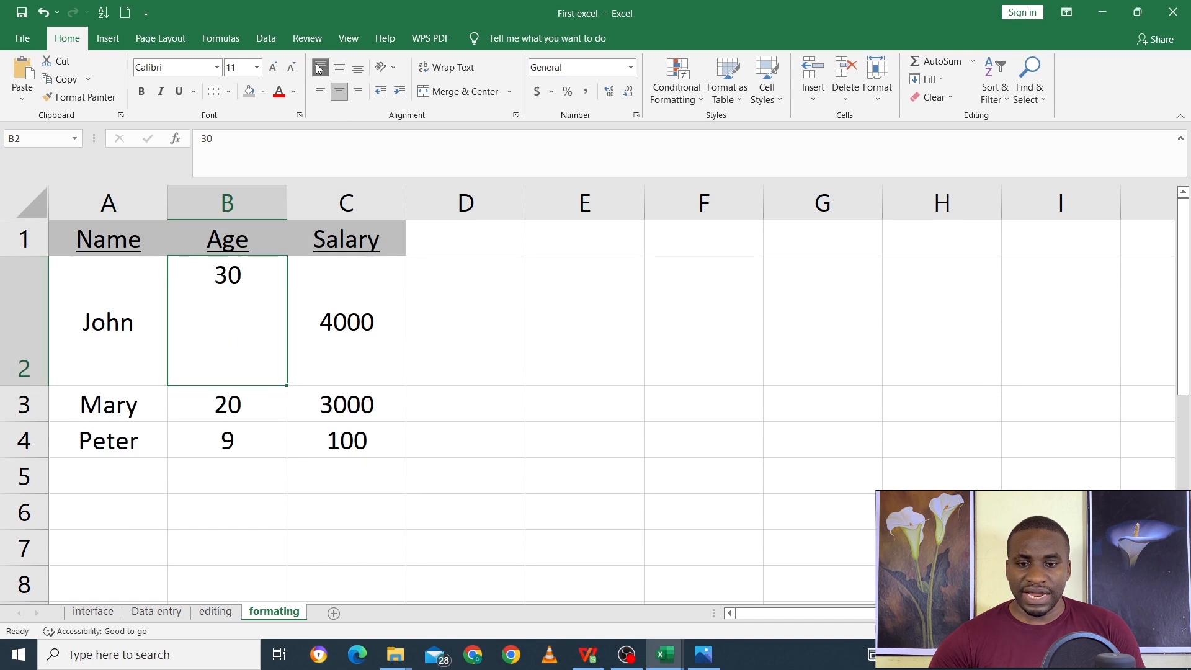
pyautogui.click(356, 70)
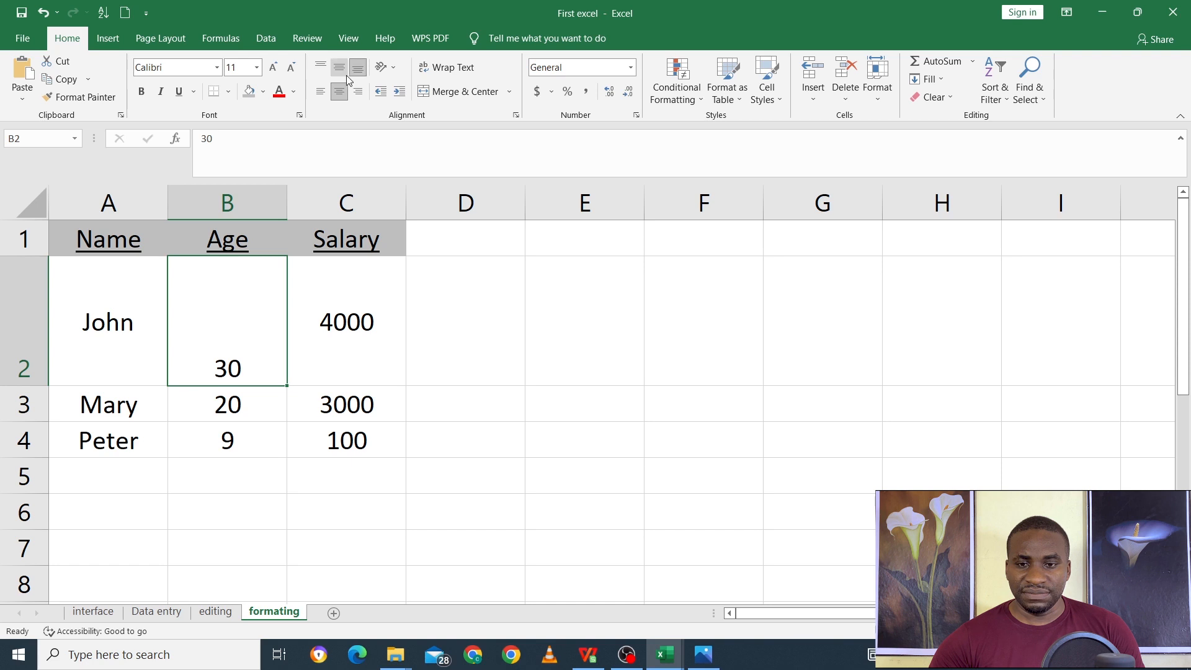
pyautogui.click(340, 75)
pyautogui.click(321, 67)
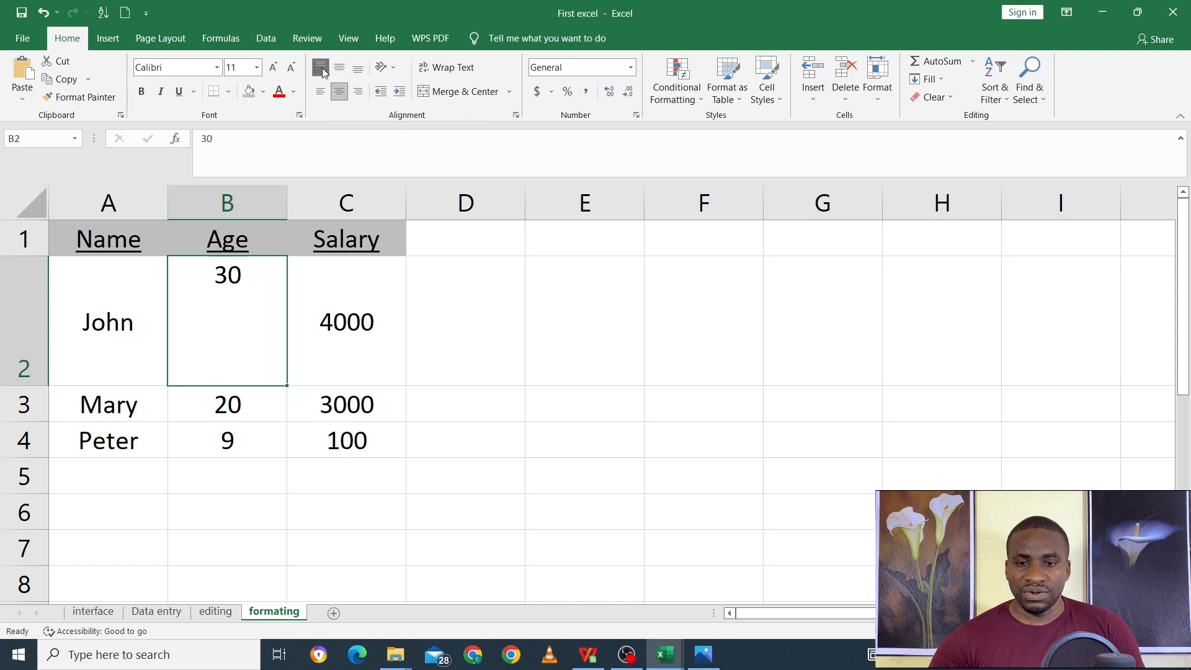
pyautogui.click(339, 67)
pyautogui.click(358, 68)
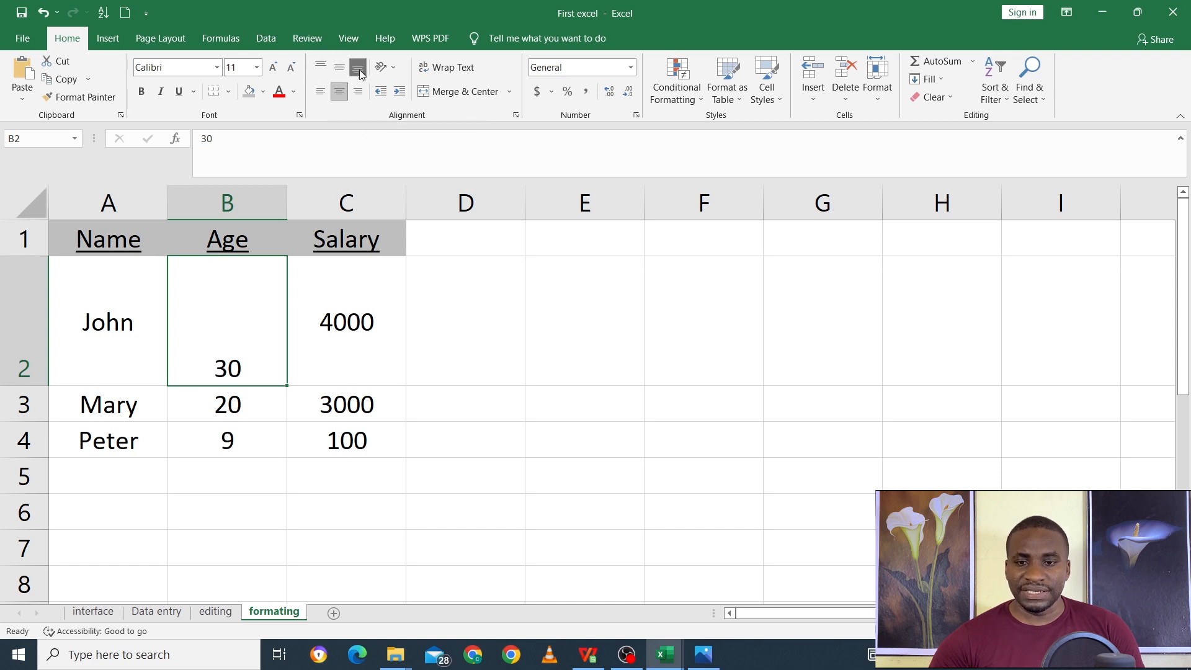
# - Try left, center and right alignment on cell B2 in combination with top, middle and bottom vertical alignment
pyautogui.click(320, 92)
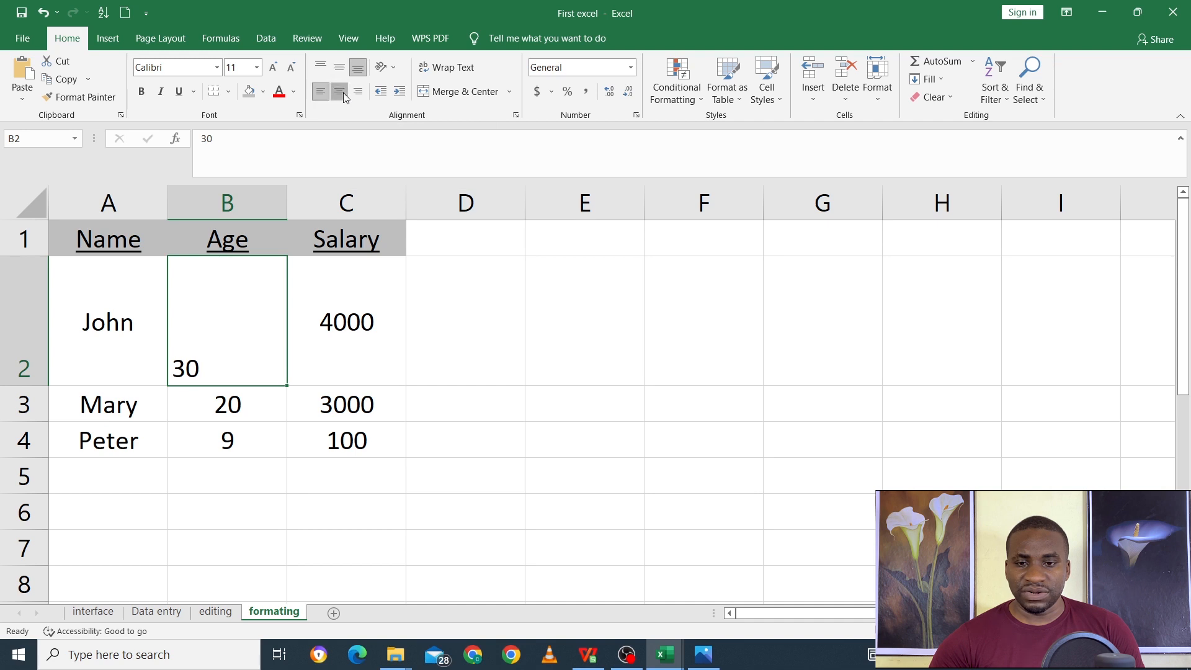
pyautogui.click(340, 91)
pyautogui.click(358, 91)
pyautogui.click(340, 92)
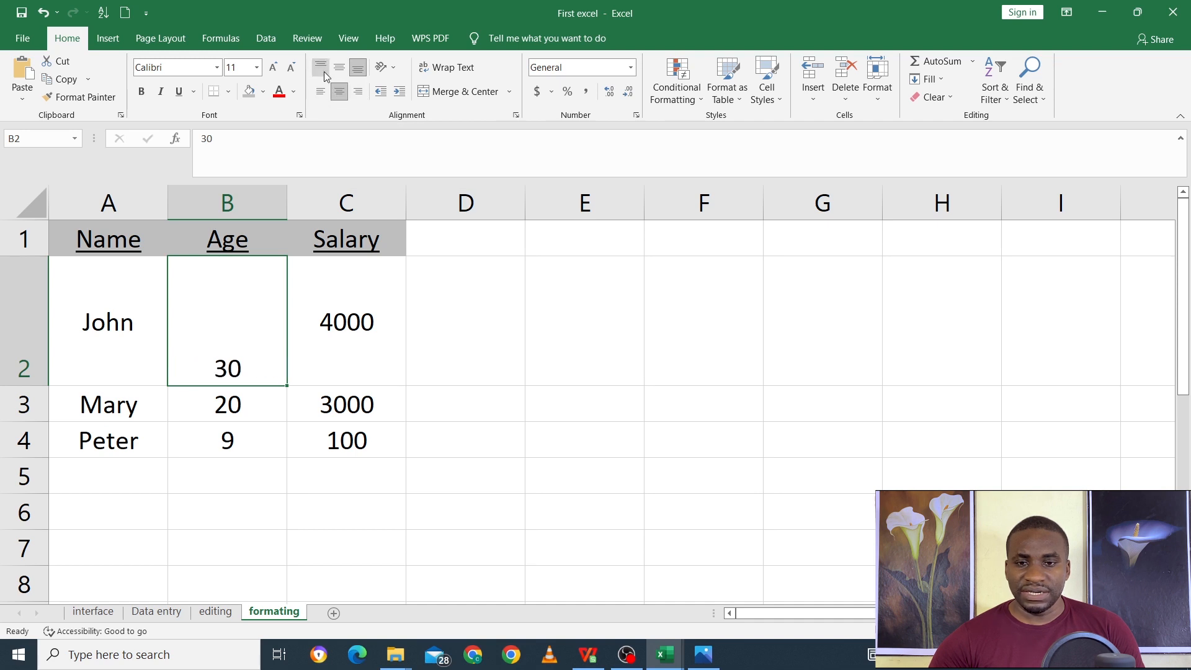
pyautogui.click(321, 67)
pyautogui.click(339, 67)
pyautogui.click(358, 68)
pyautogui.click(358, 92)
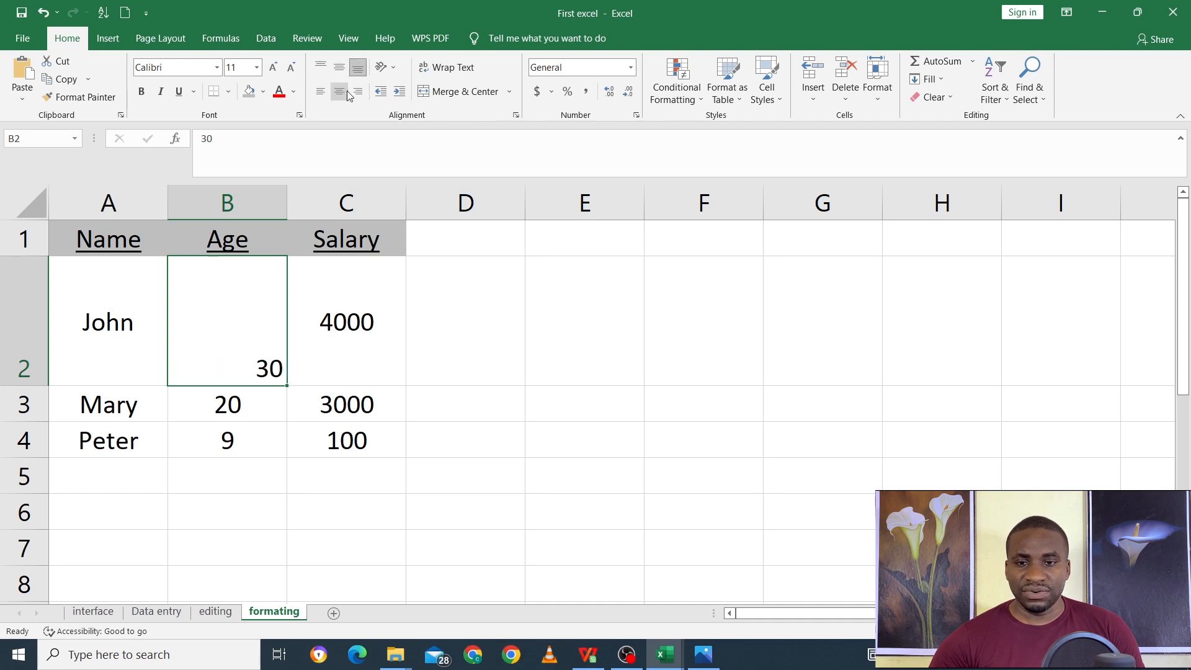
# - Center cell B2 both vertically and horizontally, and autofit the height of row 2
pyautogui.click(339, 67)
pyautogui.click(340, 92)
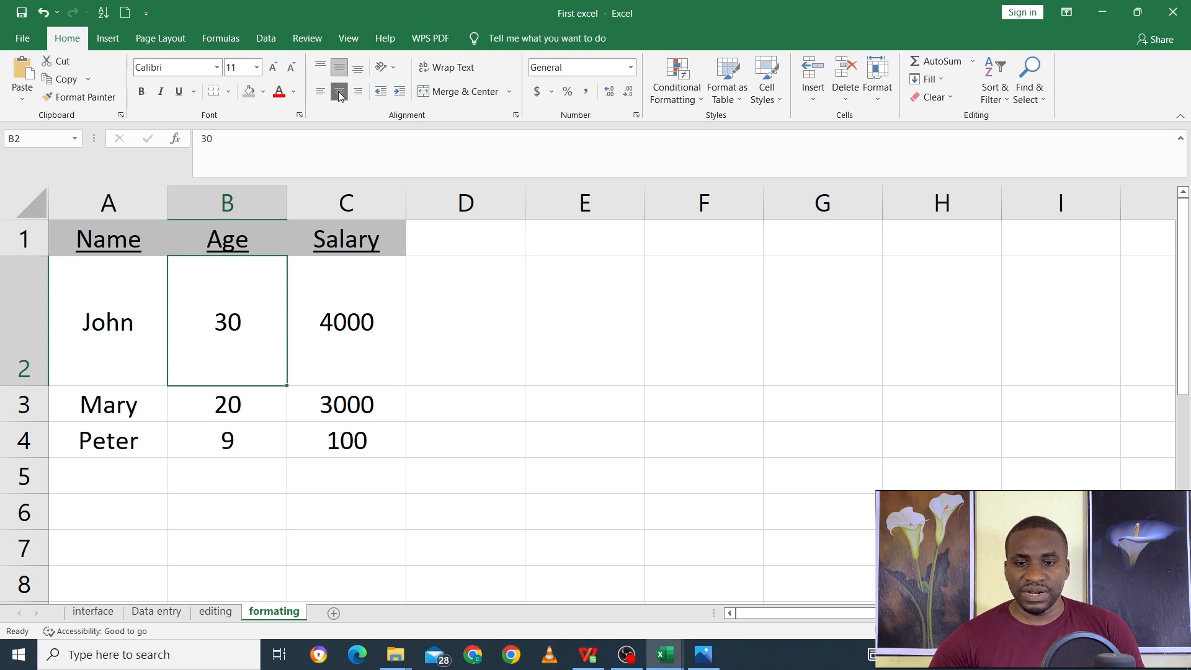
pyautogui.doubleClick(40, 387)
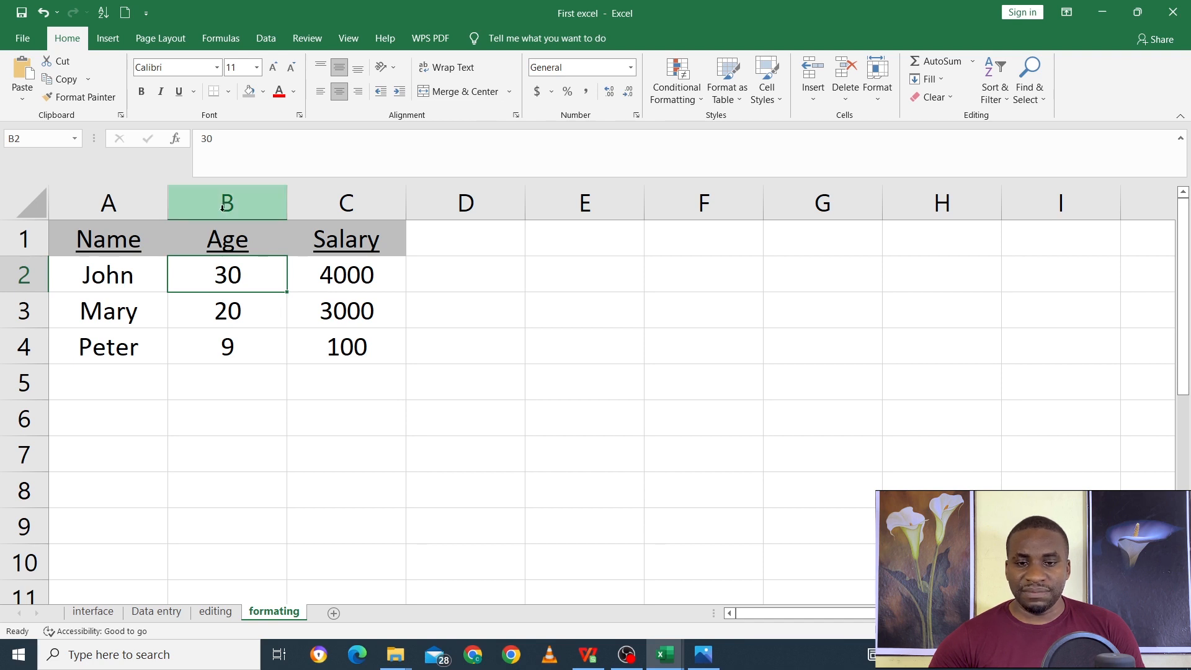
# - Insert a blank row directly below the header row and remove the fill from its cells A2:C2
pyautogui.click(28, 277)
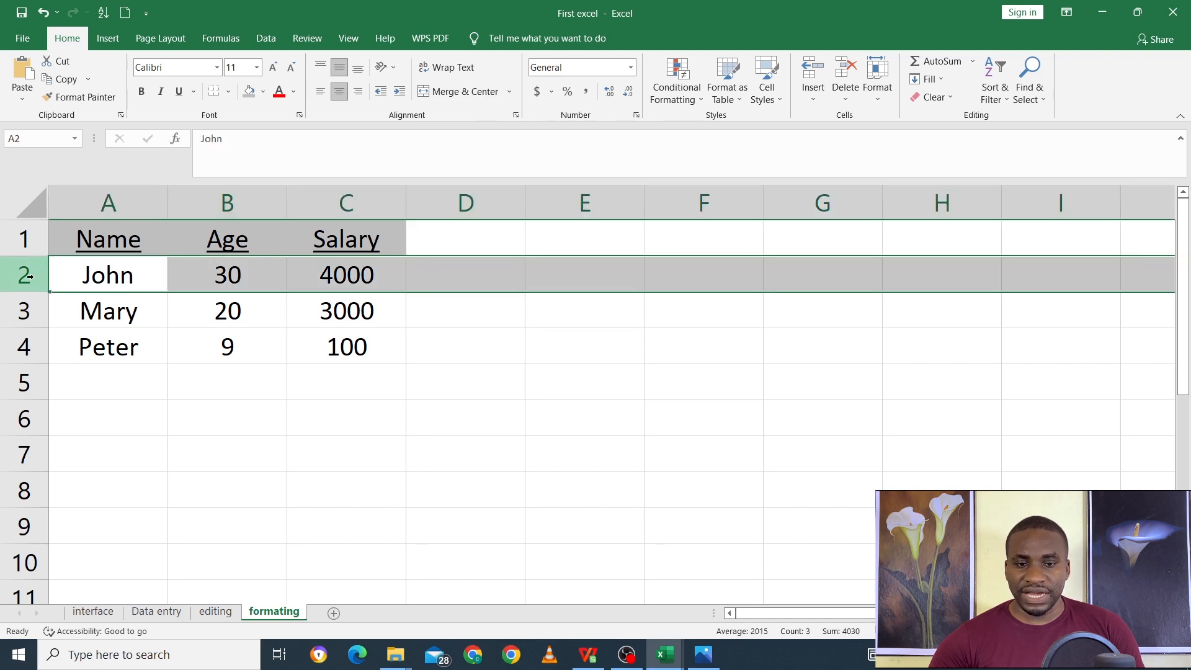
pyautogui.rightClick(30, 277)
pyautogui.click(87, 386)
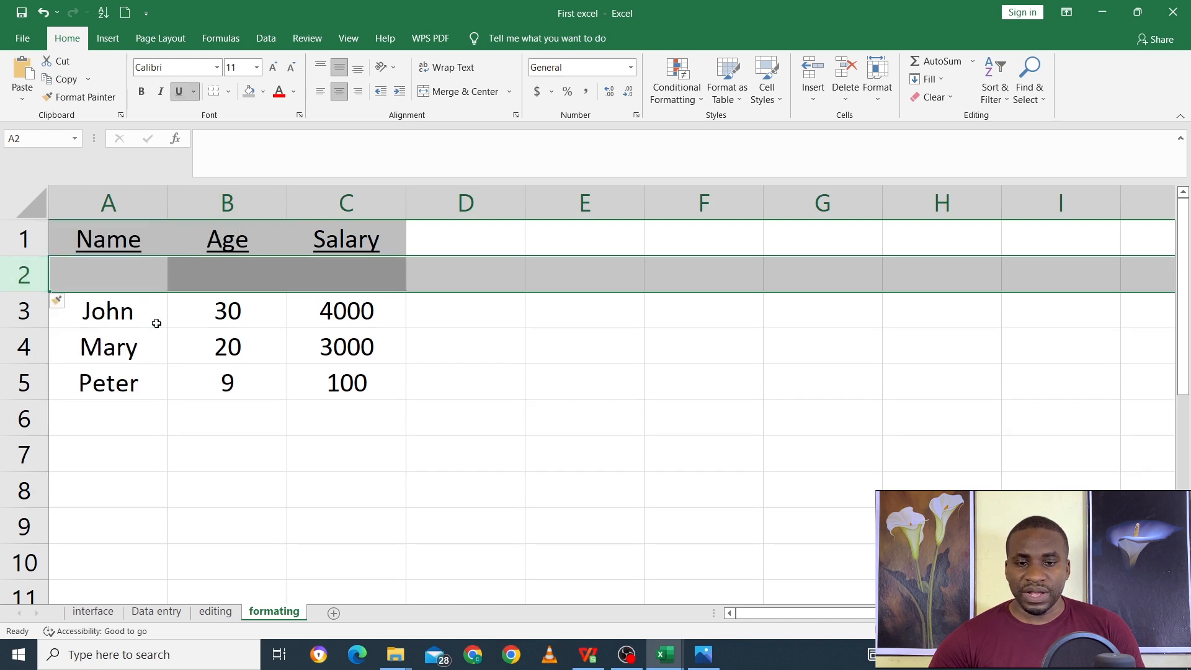
pyautogui.moveTo(116, 286); pyautogui.dragTo(374, 284)
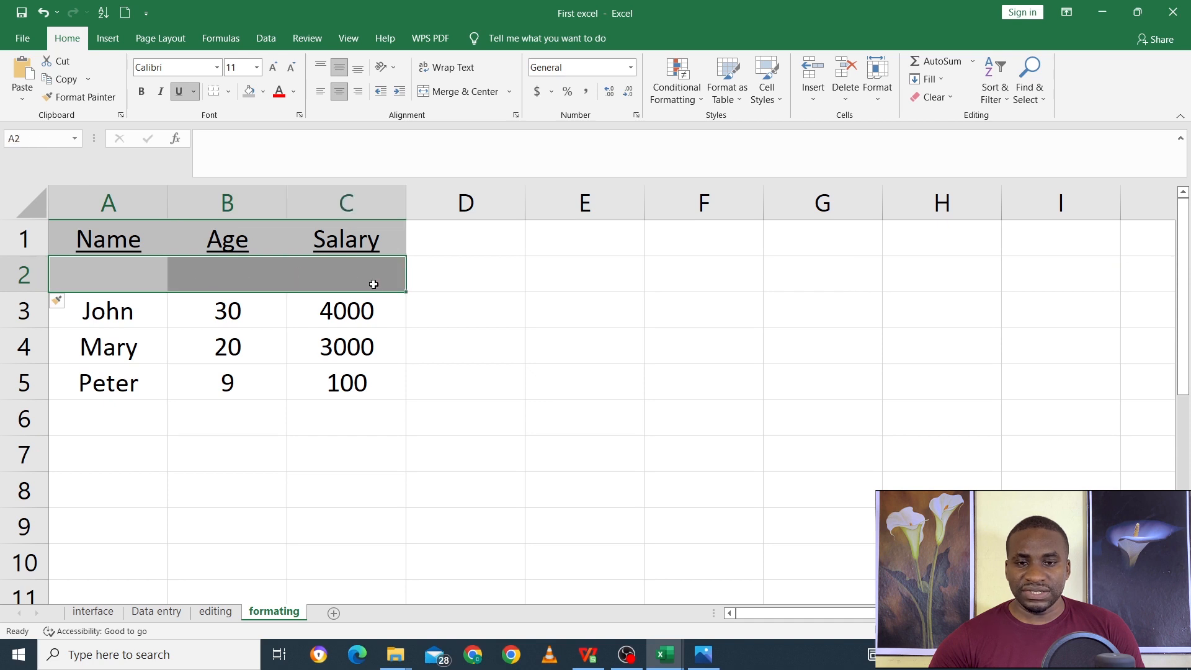
pyautogui.click(263, 92)
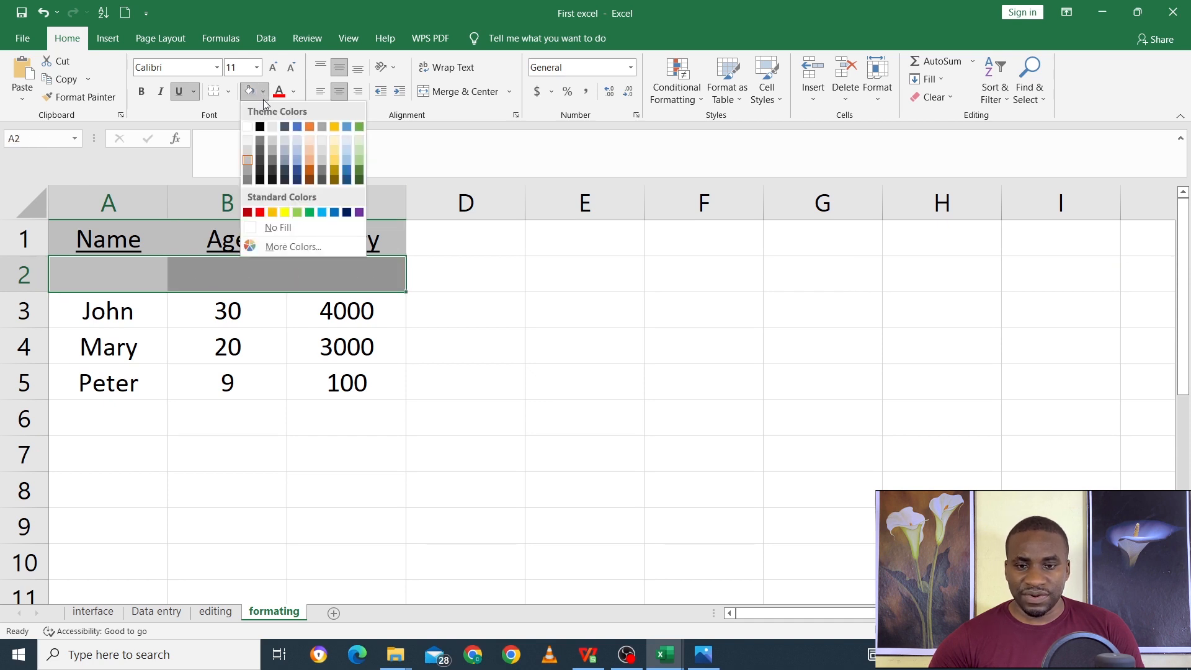
pyautogui.click(304, 229)
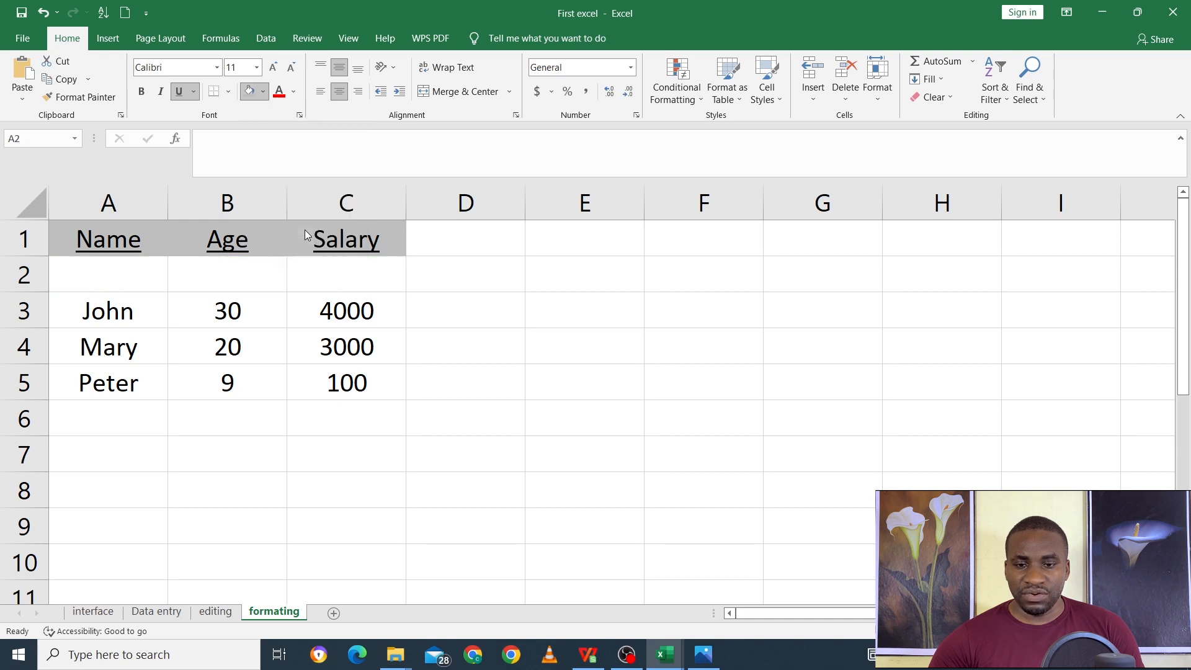
pyautogui.click(237, 303)
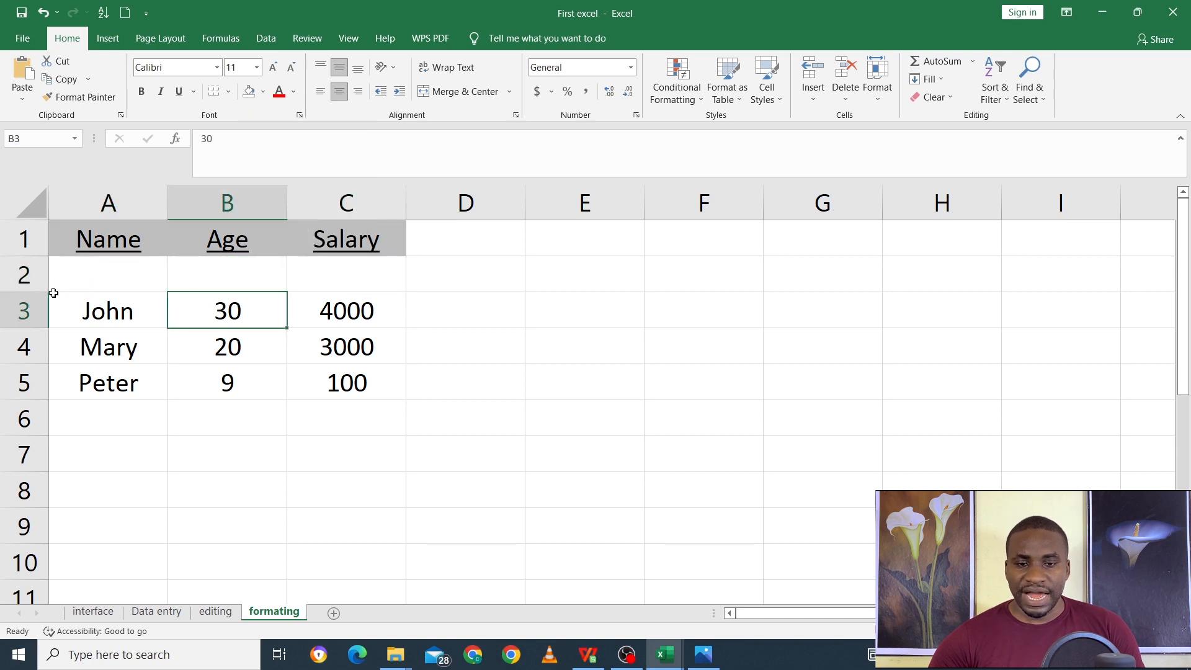
# - Insert an empty column between the Name and Age columns
pyautogui.click(96, 283)
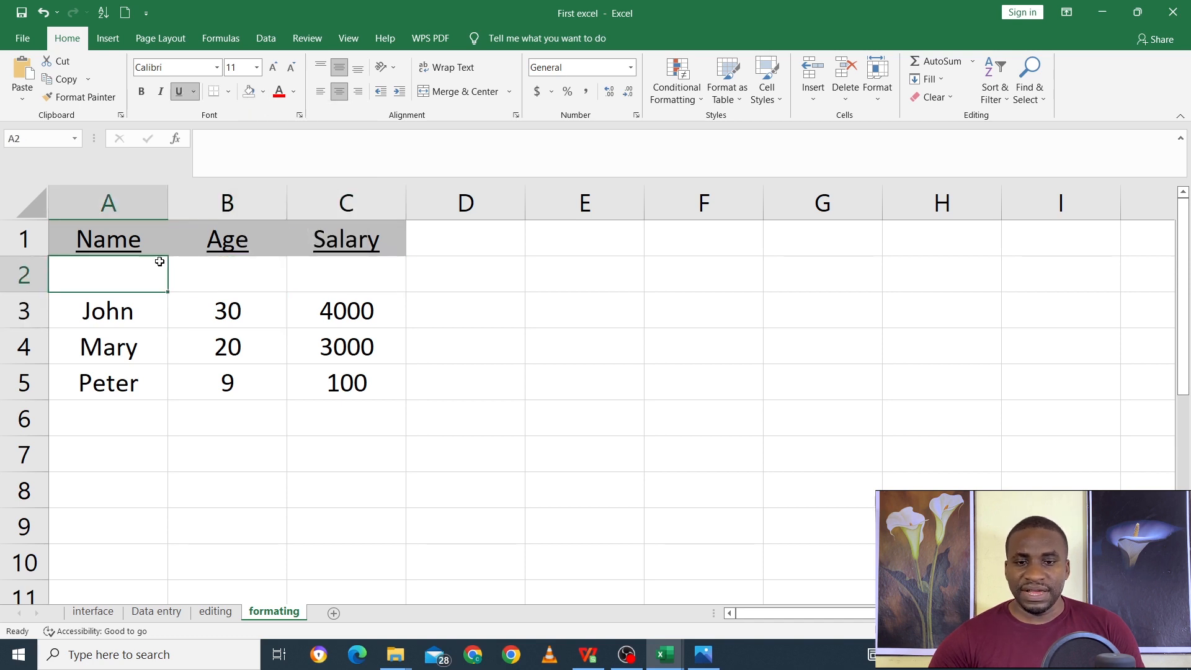
pyautogui.click(211, 199)
pyautogui.rightClick(207, 199)
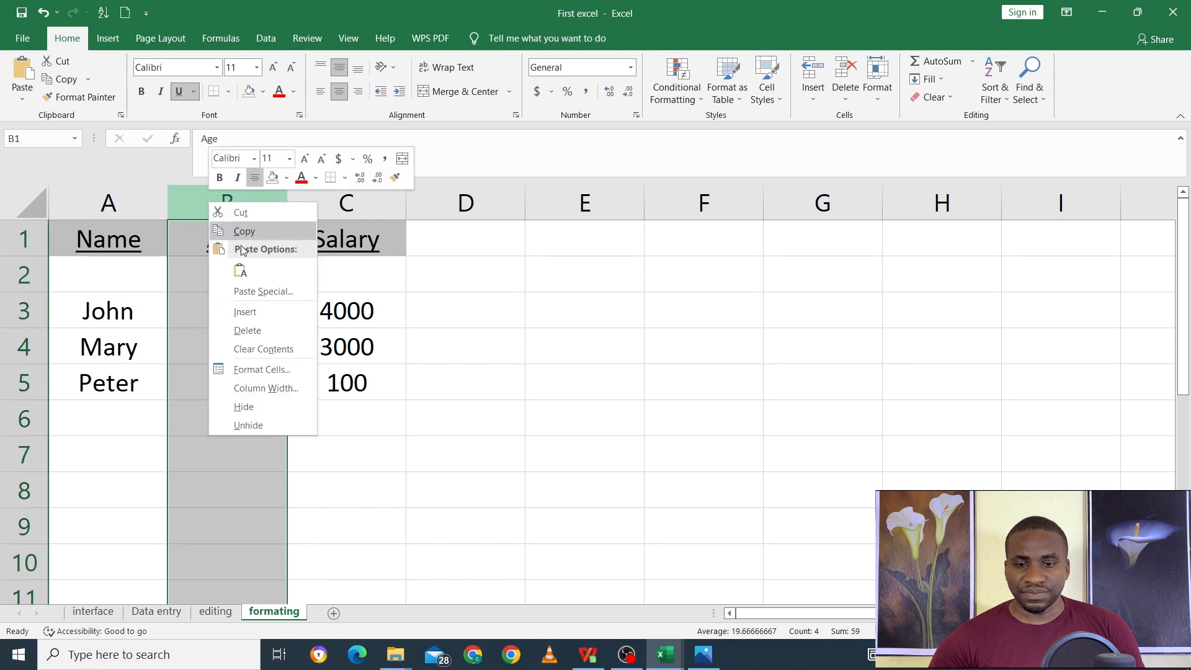
pyautogui.click(268, 313)
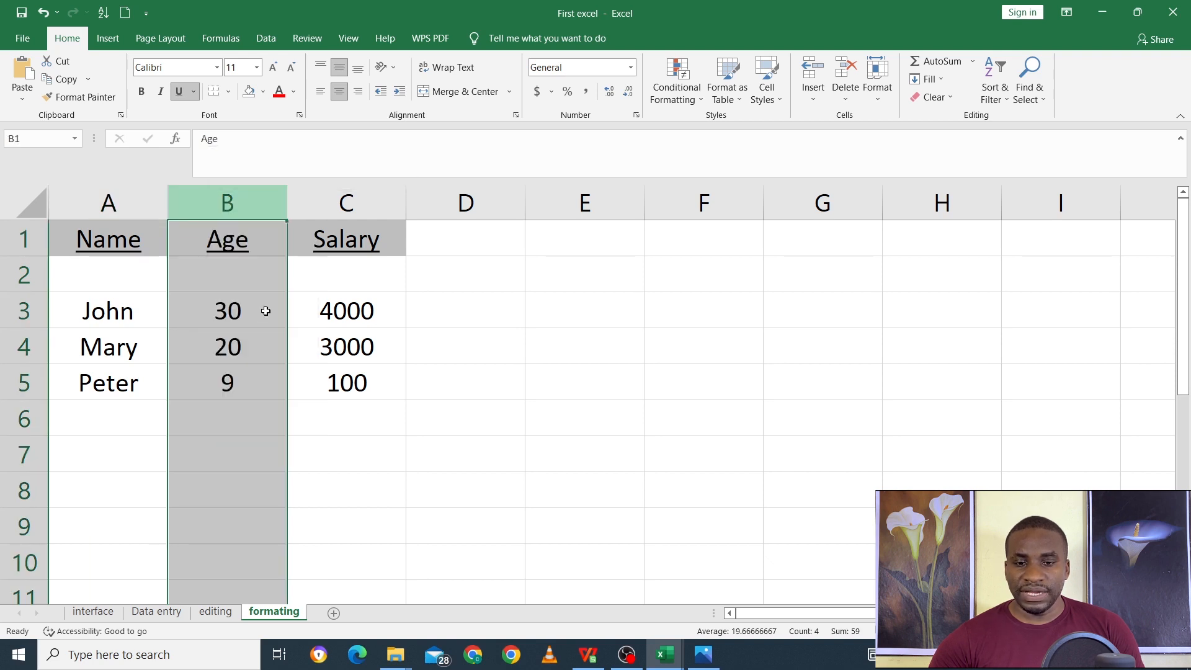
# - Enter the subheadings First Name in A2 and Last Name in B2
pyautogui.click(101, 273)
pyautogui.write('F')
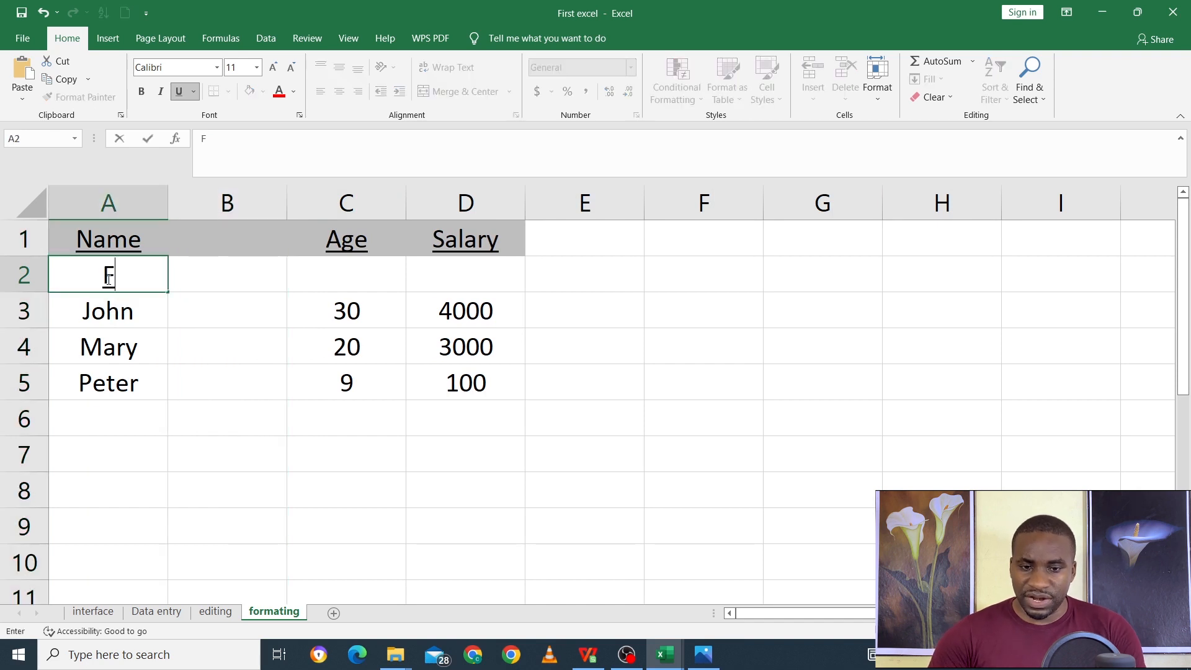
pyautogui.write('irst')
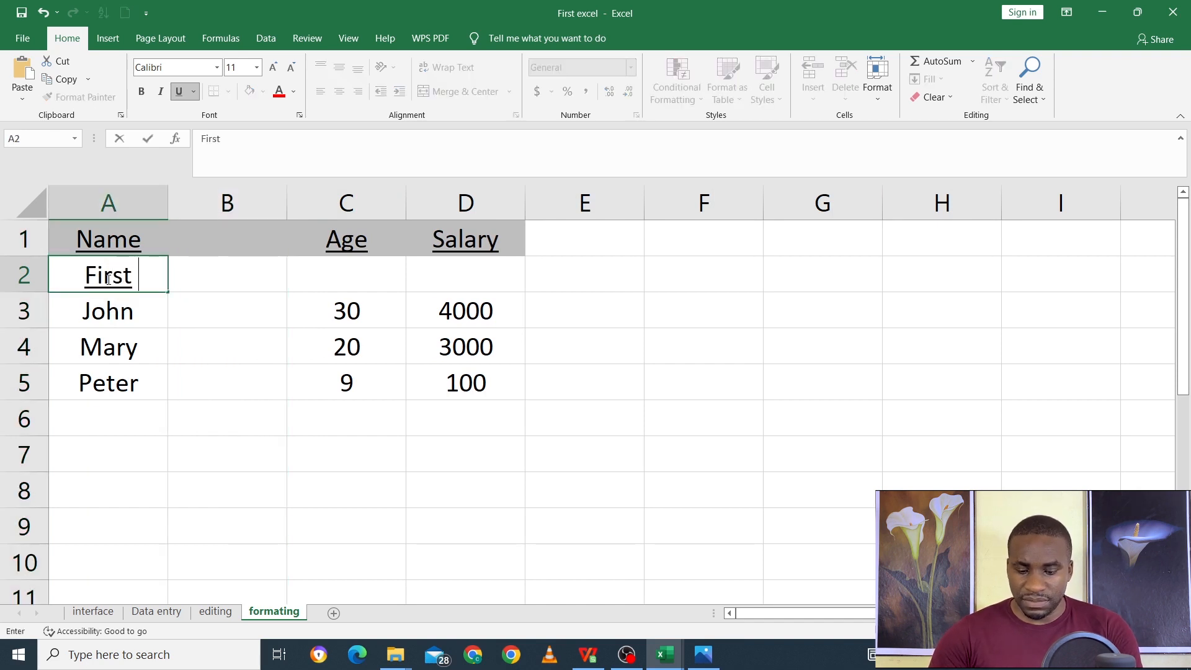
pyautogui.write(' Name')
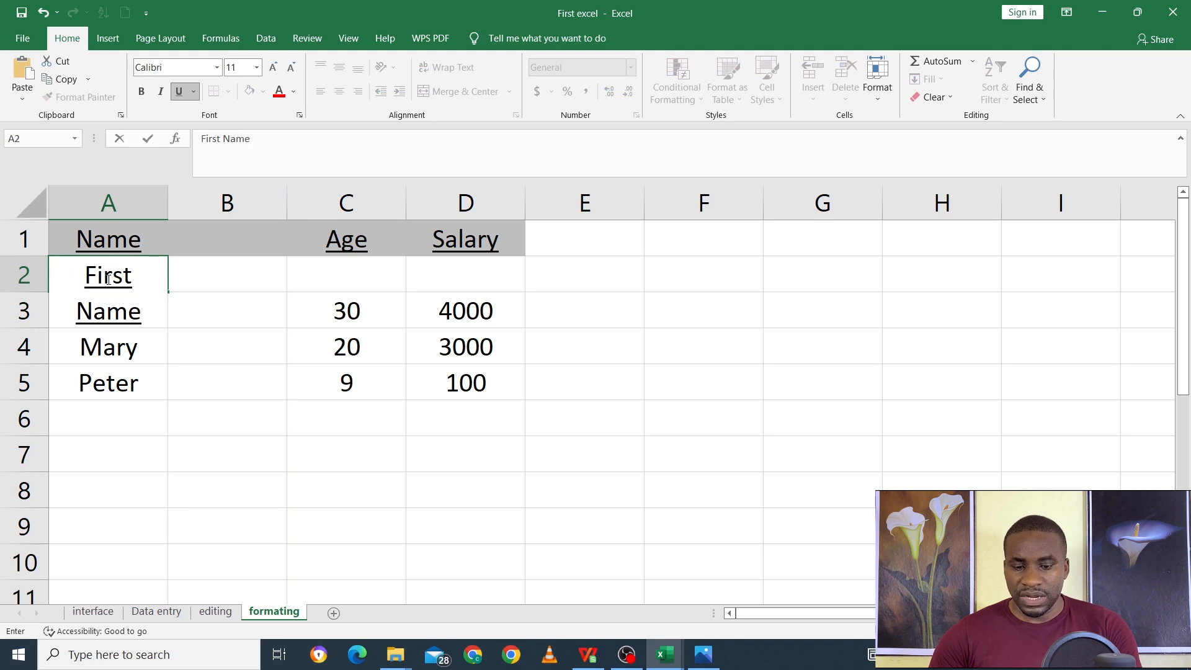
pyautogui.press('Tab')
pyautogui.write('L')
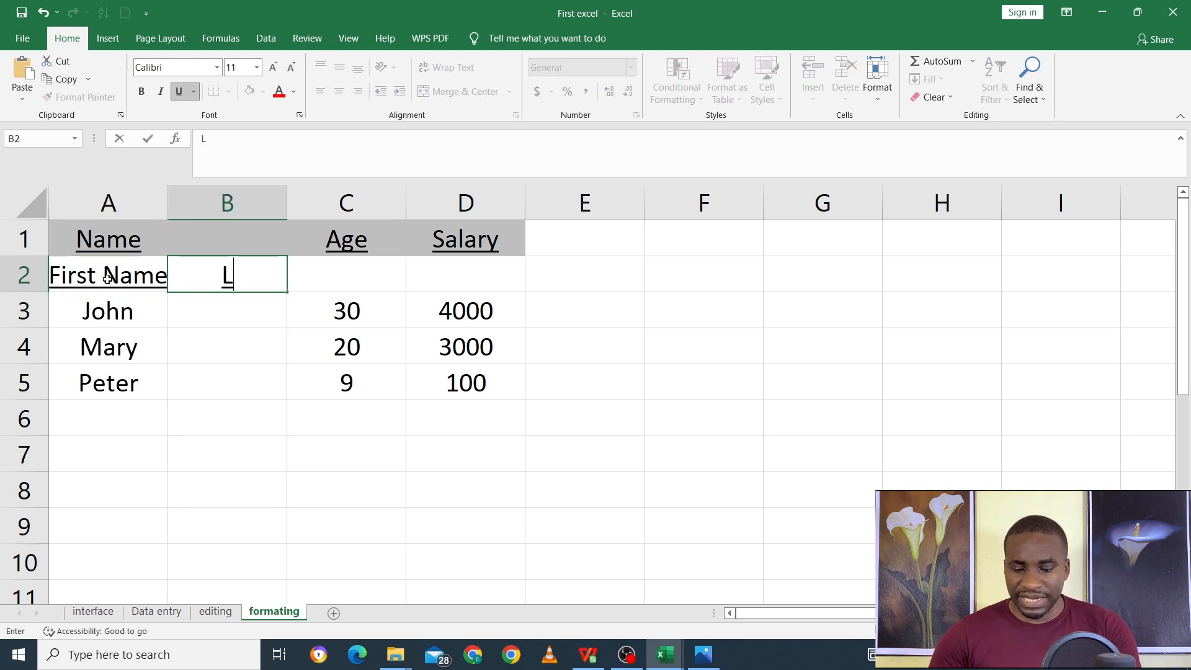
pyautogui.write('ast Name')
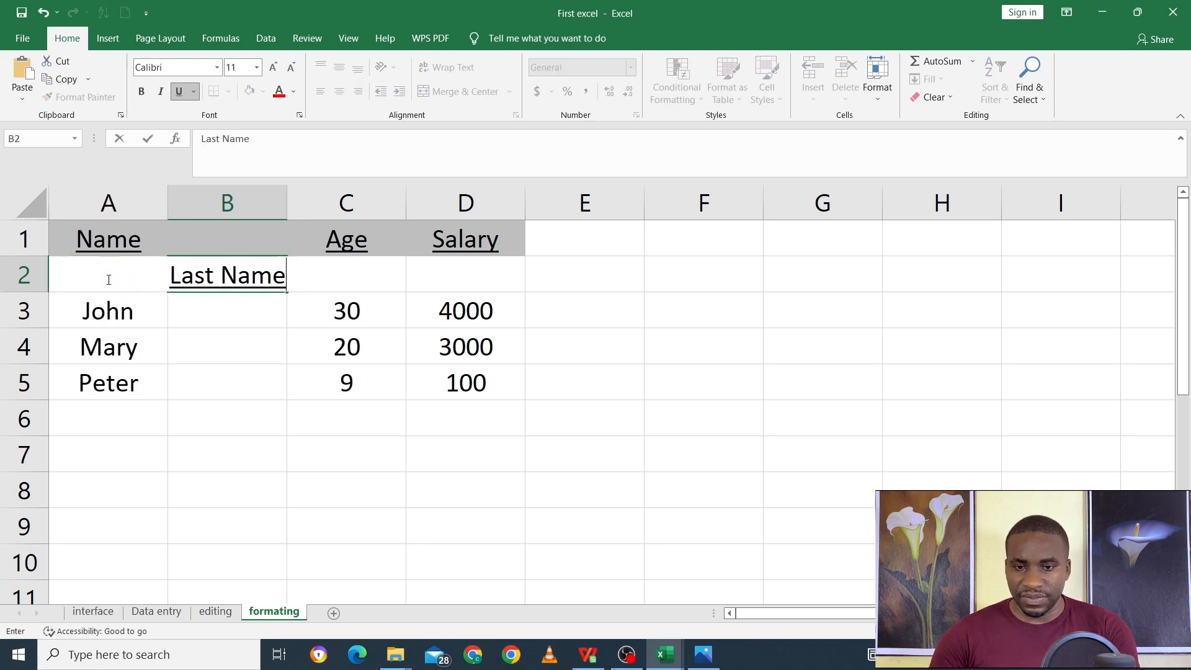
pyautogui.press('Return')
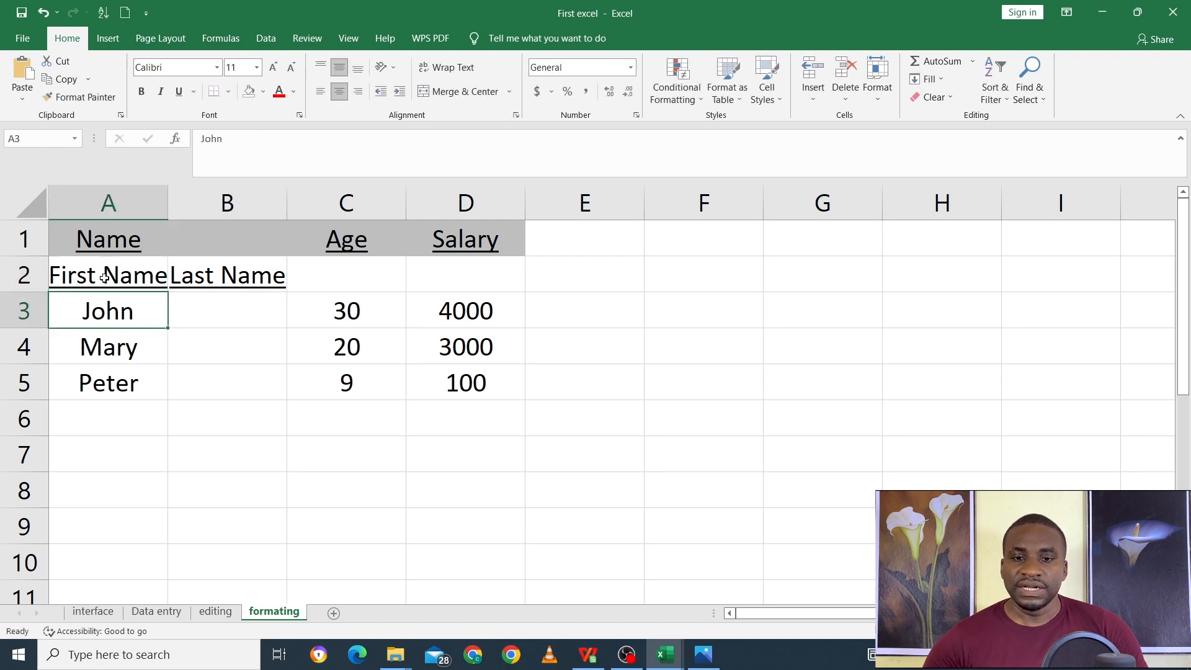
# - Autofit the widths of columns A and B, and merge and center the Name header across A1:B1
pyautogui.doubleClick(168, 205)
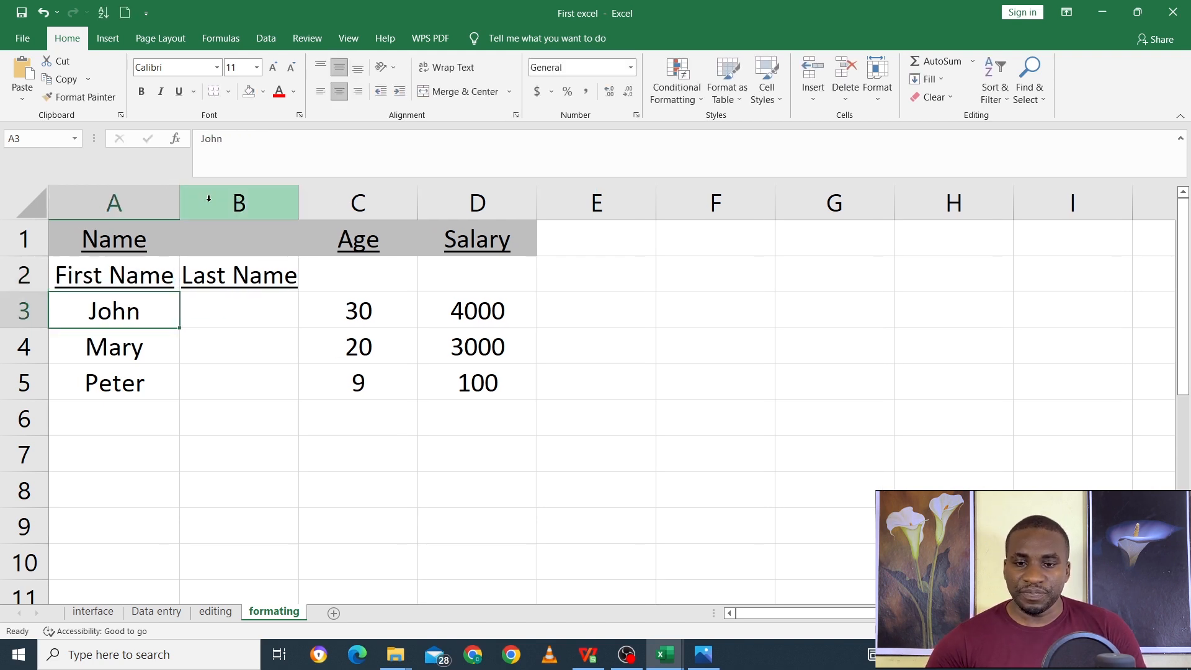
pyautogui.doubleClick(298, 205)
pyautogui.moveTo(88, 248); pyautogui.dragTo(292, 240)
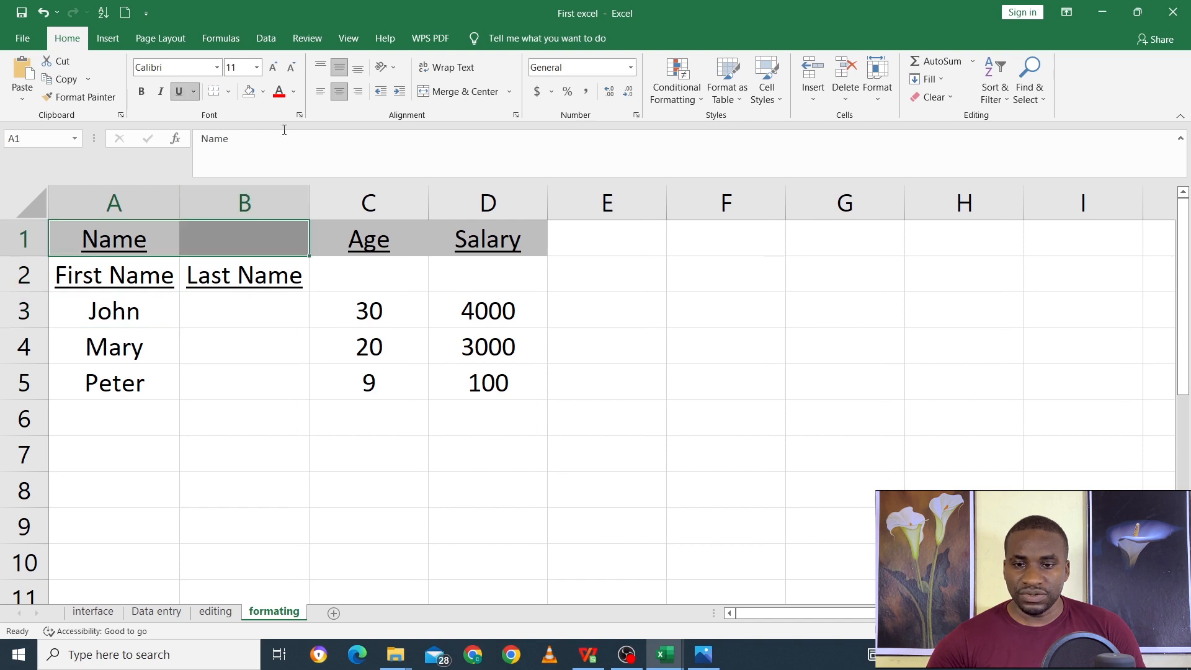
pyautogui.click(459, 92)
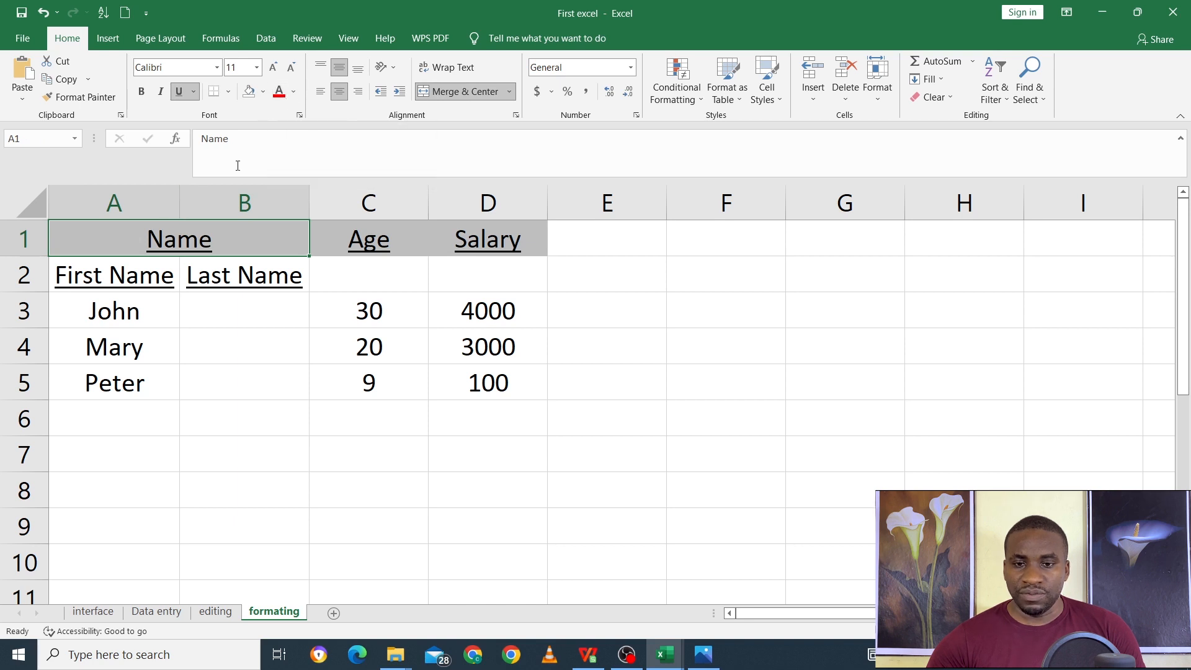
# - Set the font color of the merged Name header to standard red
pyautogui.click(279, 93)
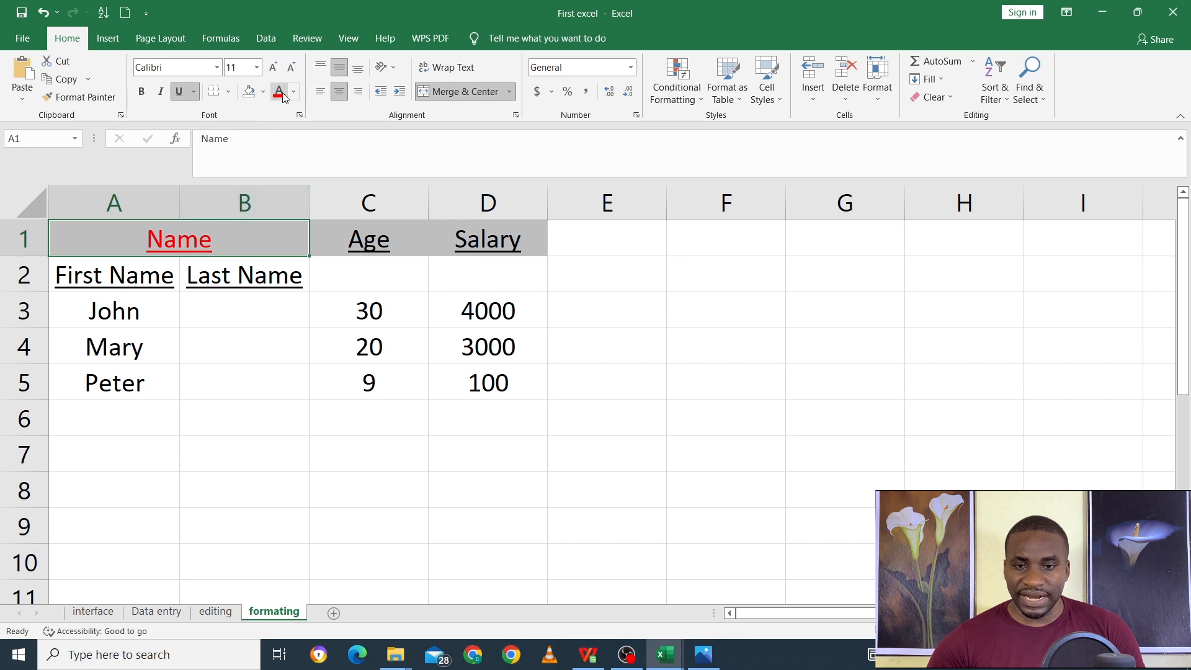
pyautogui.click(294, 93)
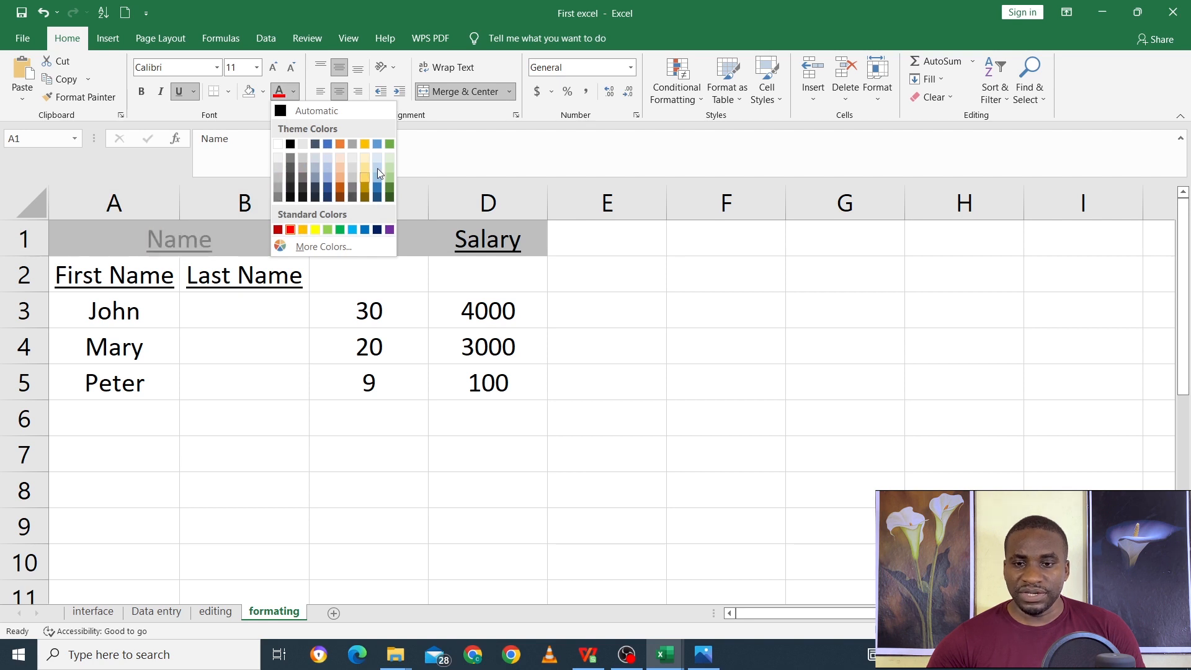
pyautogui.click(290, 229)
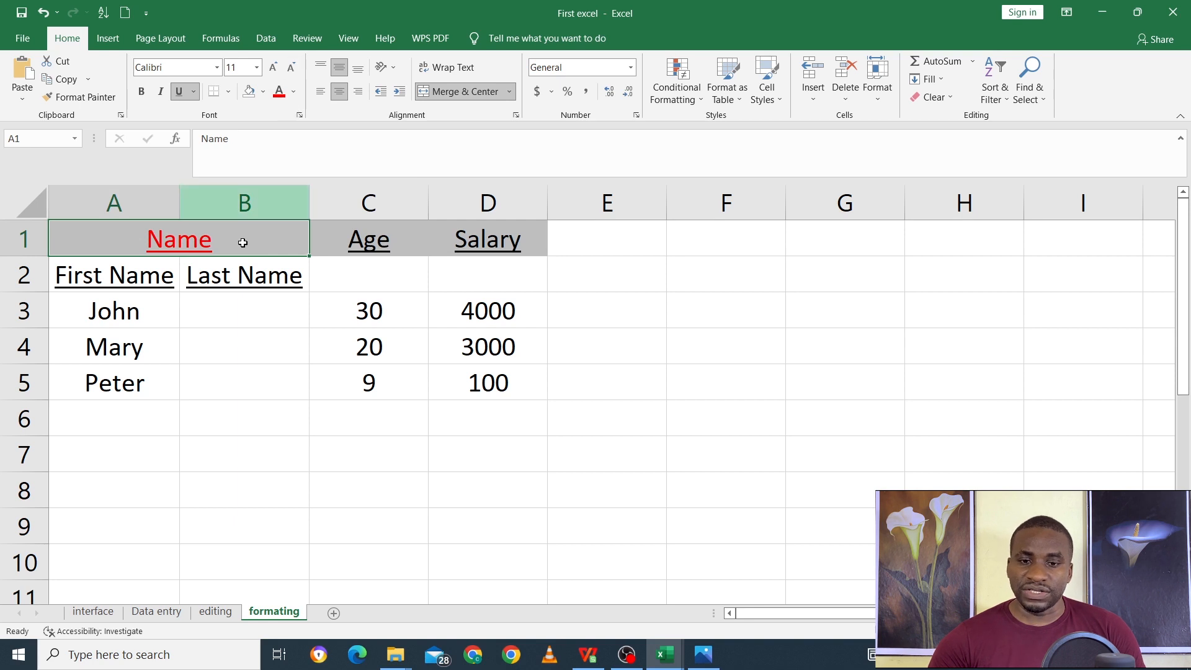
pyautogui.click(220, 335)
# - Unmerge the Name header, and merge and center it across A1:B1 again
pyautogui.click(184, 247)
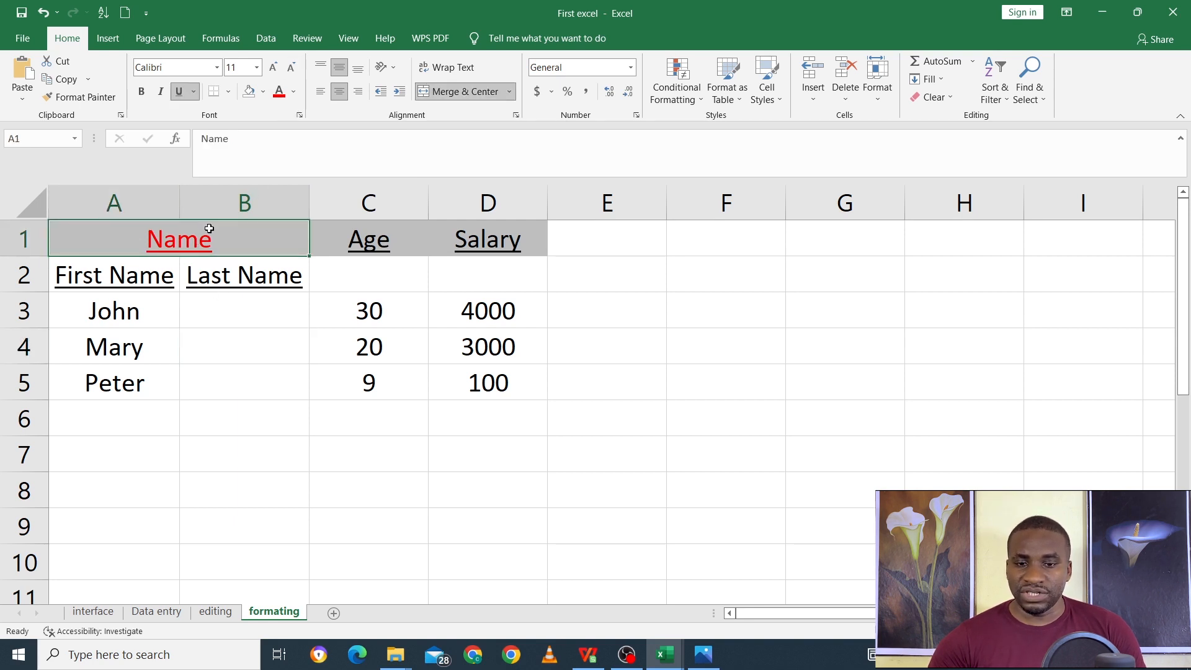
pyautogui.click(460, 91)
pyautogui.click(291, 344)
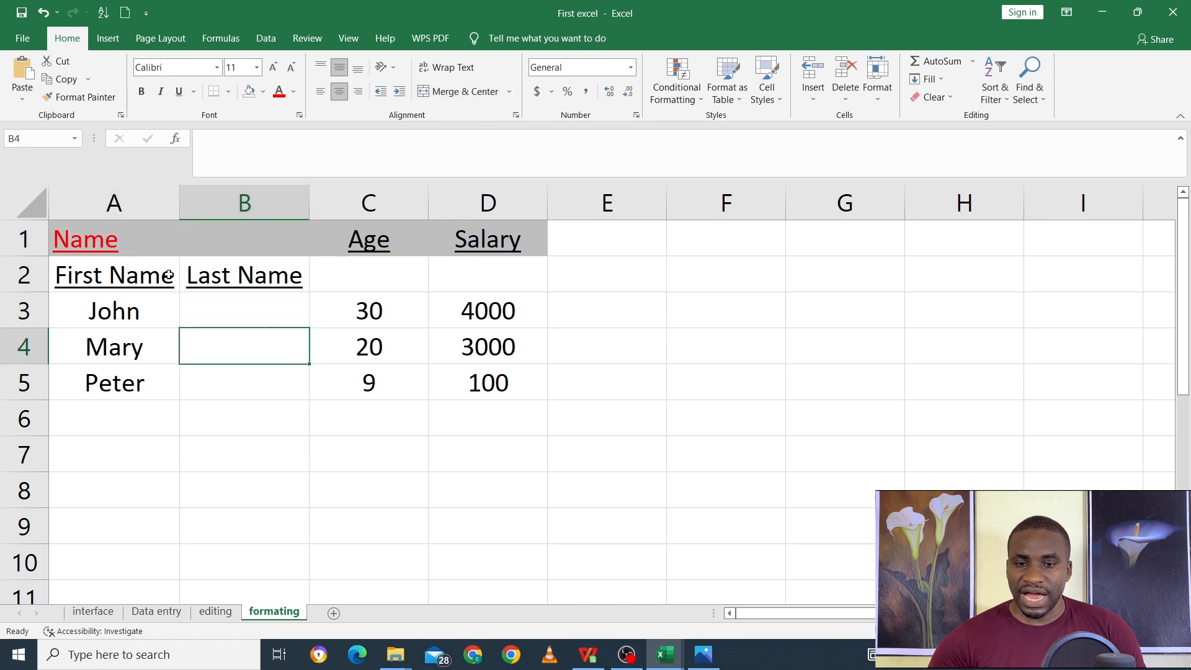
pyautogui.moveTo(93, 238); pyautogui.dragTo(263, 208)
pyautogui.click(467, 92)
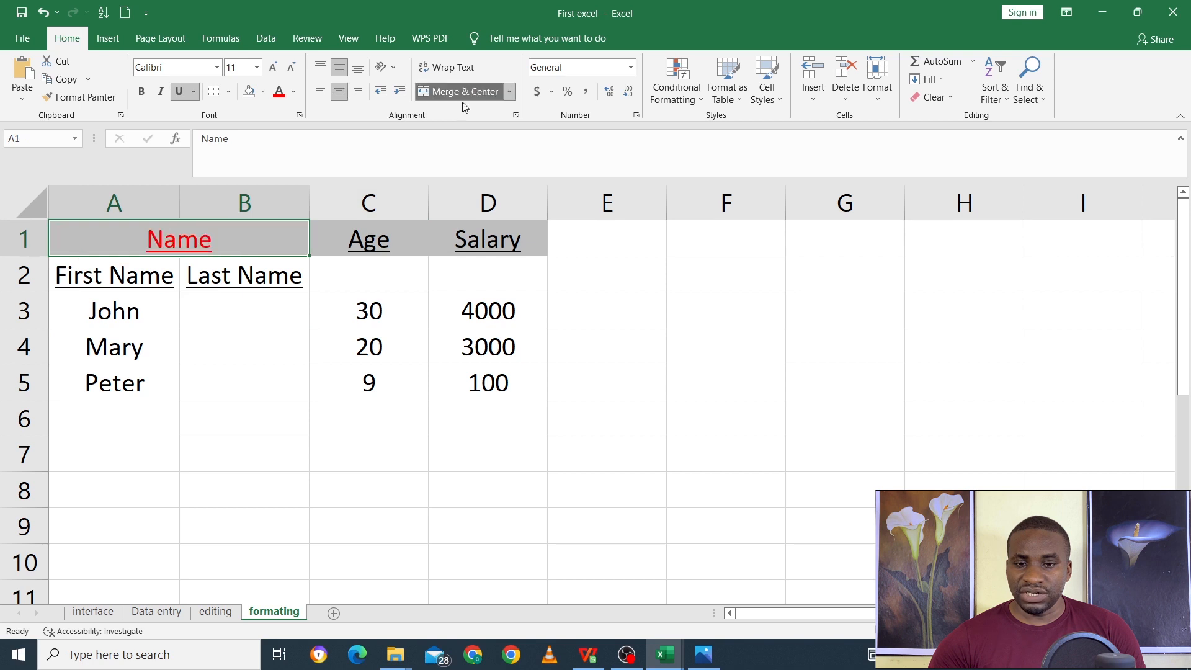
pyautogui.moveTo(211, 366); pyautogui.dragTo(197, 346)
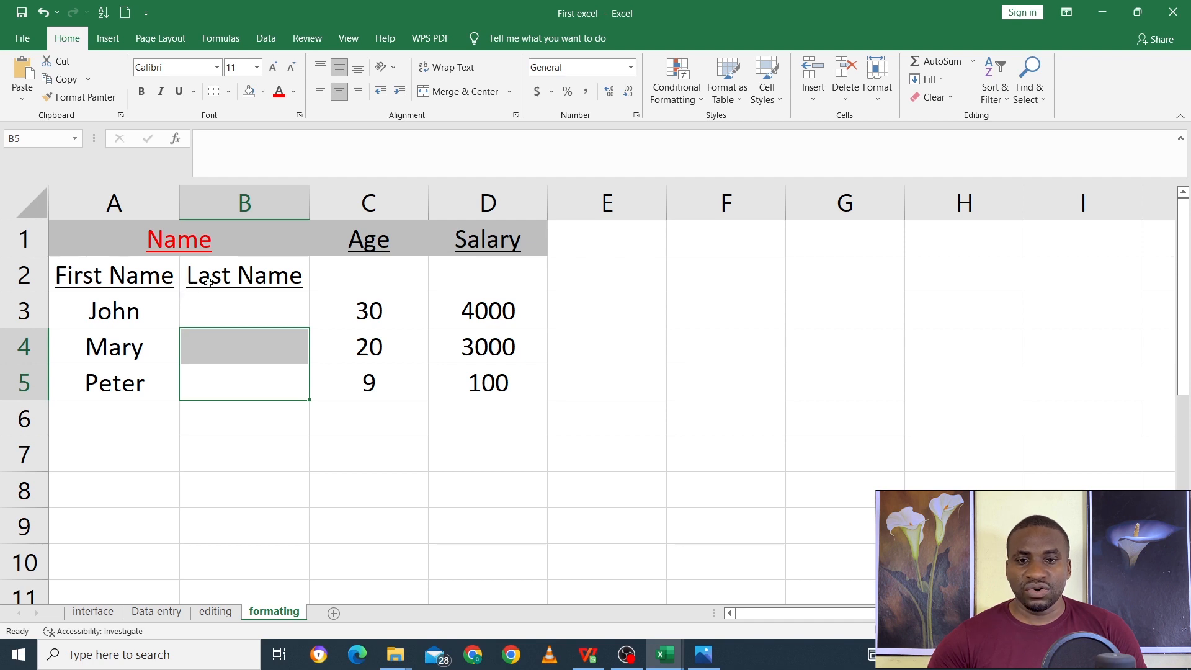
pyautogui.click(130, 241)
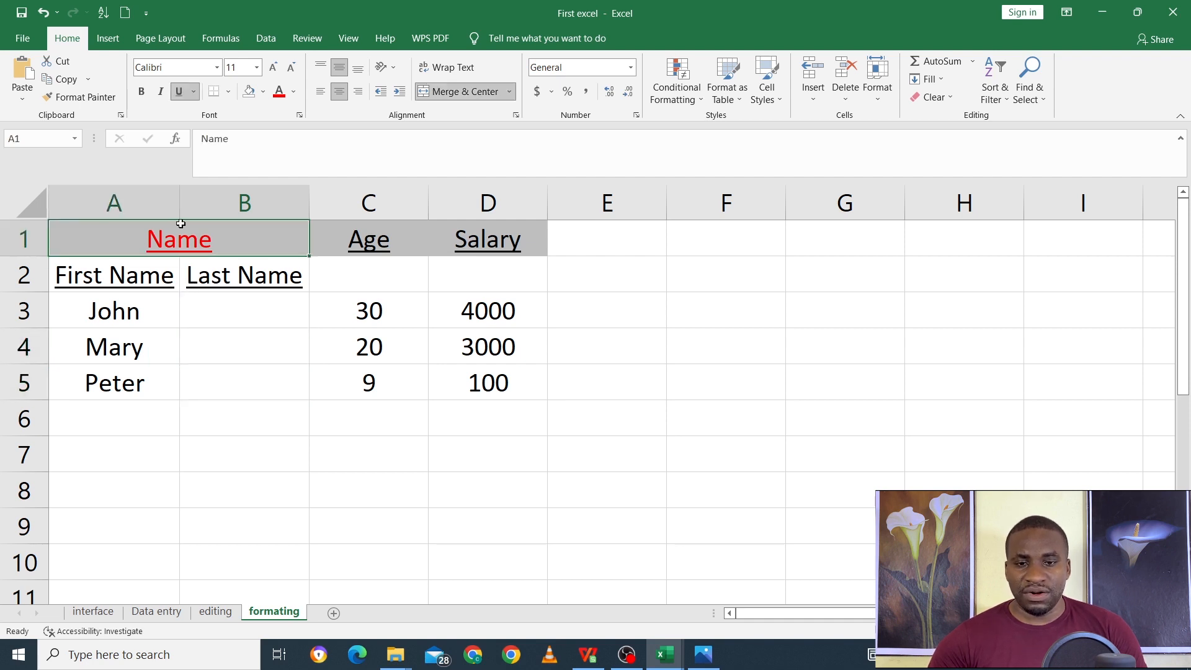
# - Apply thick outside borders to the name block A1:B5
pyautogui.moveTo(123, 236); pyautogui.dragTo(257, 385)
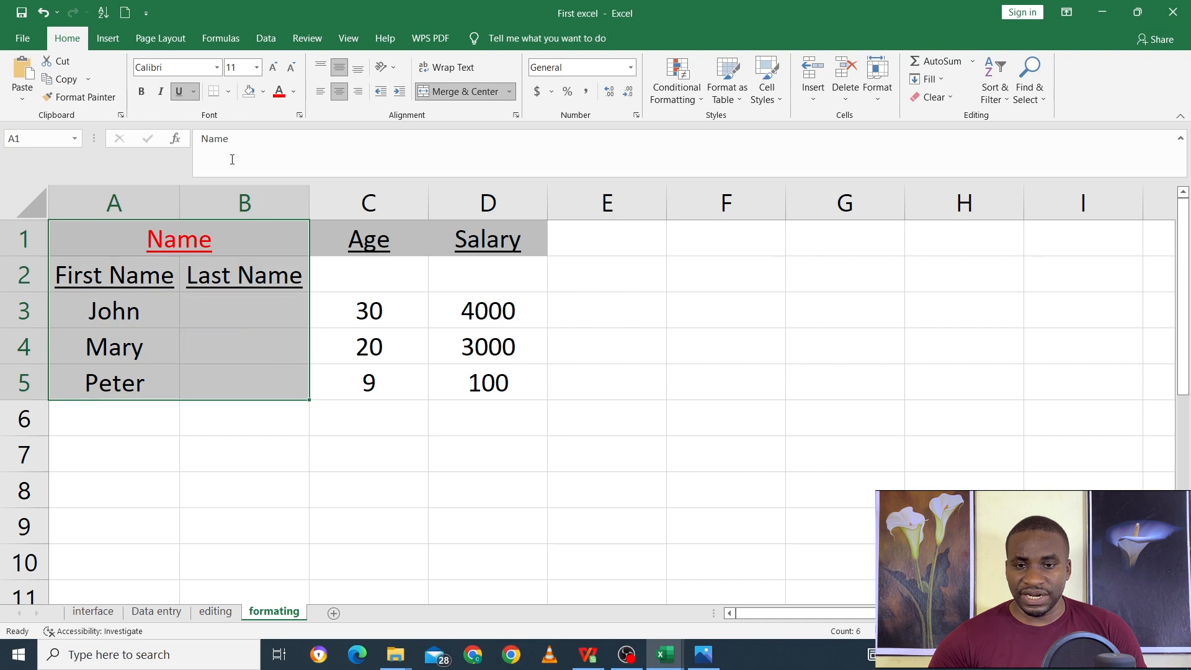
pyautogui.click(228, 93)
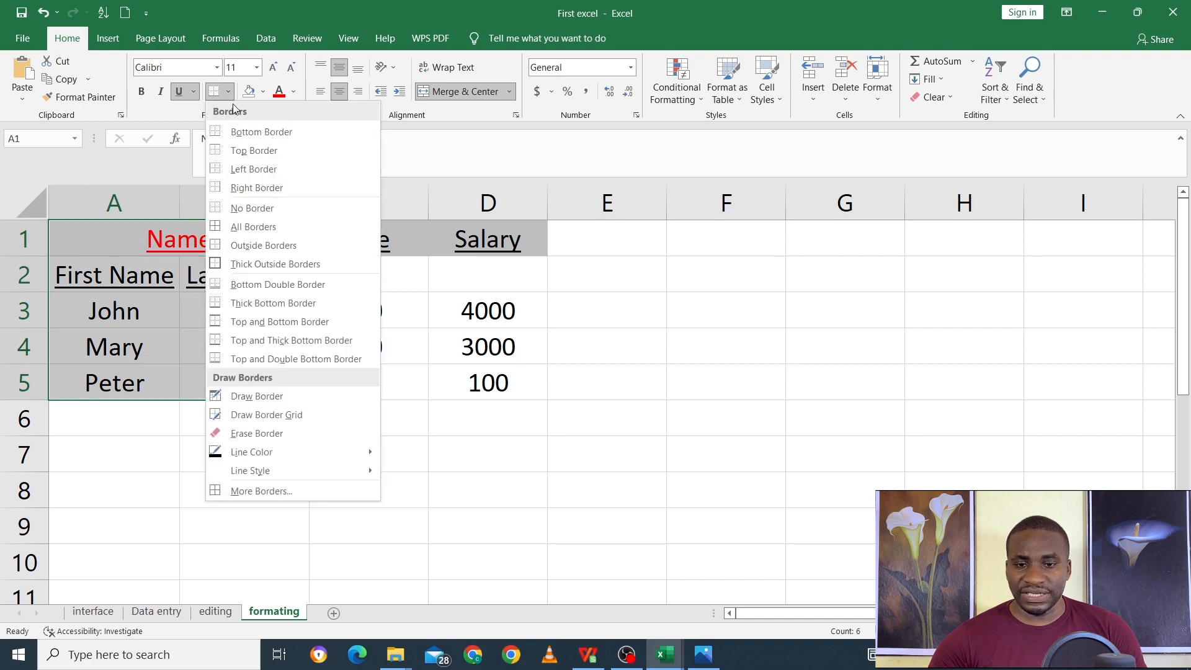
pyautogui.click(324, 266)
pyautogui.click(282, 466)
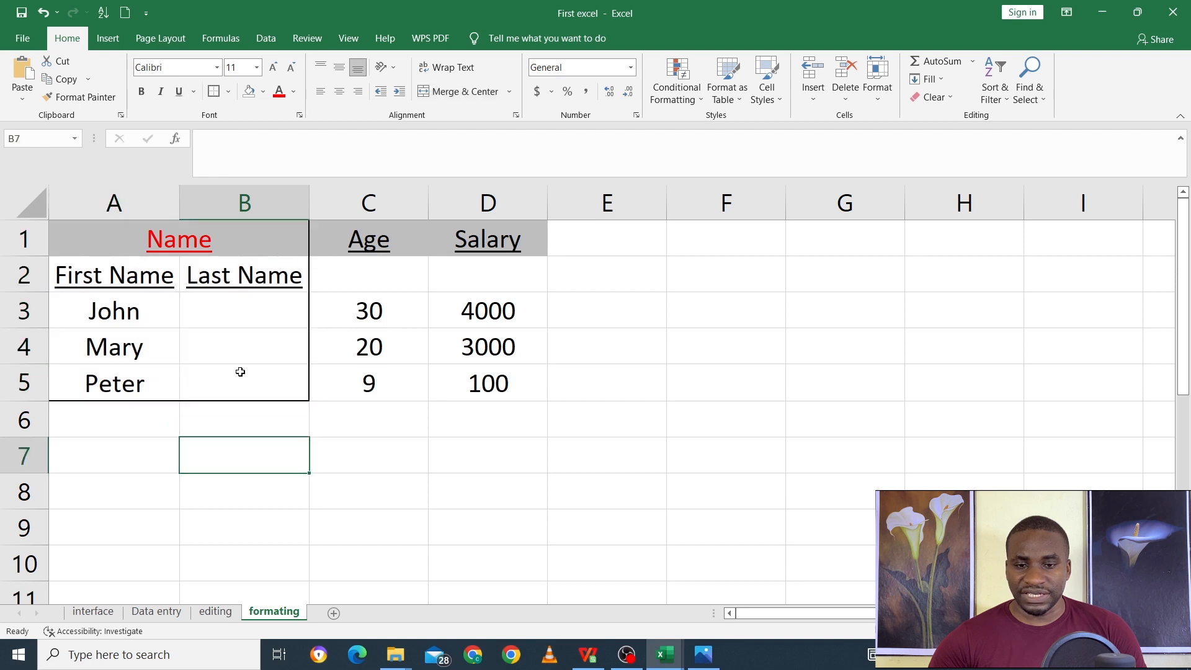
# - Apply all borders to the whole table range A1:D5
pyautogui.moveTo(112, 231); pyautogui.dragTo(259, 404)
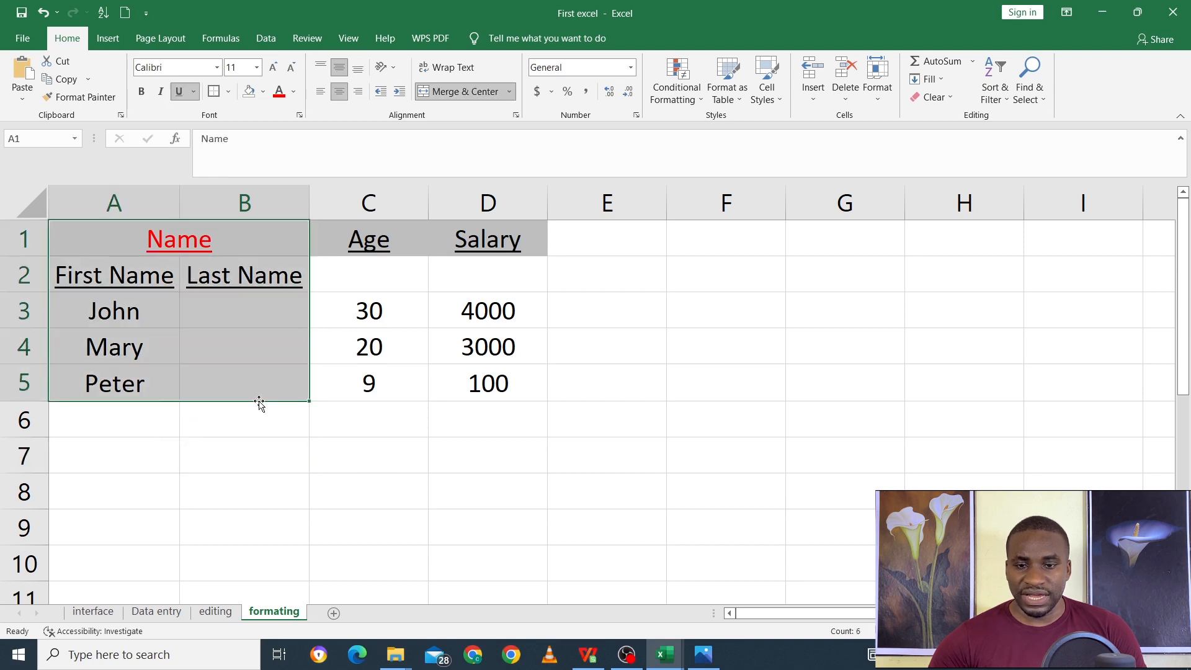
pyautogui.moveTo(120, 242); pyautogui.dragTo(436, 374)
pyautogui.click(228, 91)
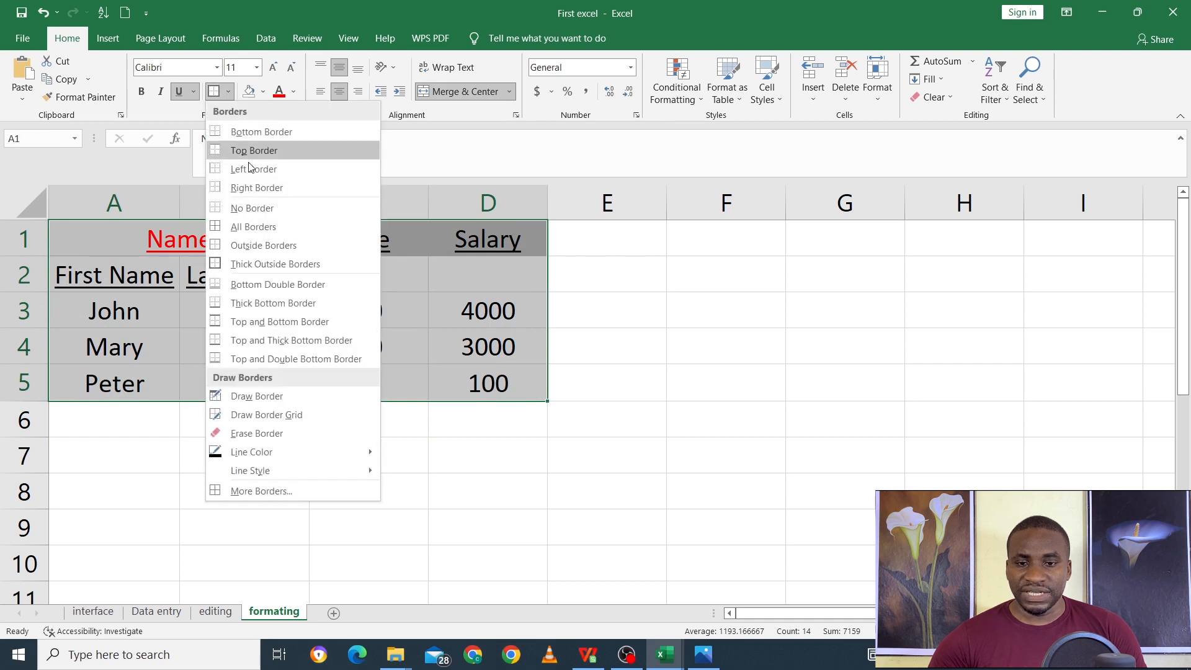
pyautogui.click(273, 227)
pyautogui.click(304, 462)
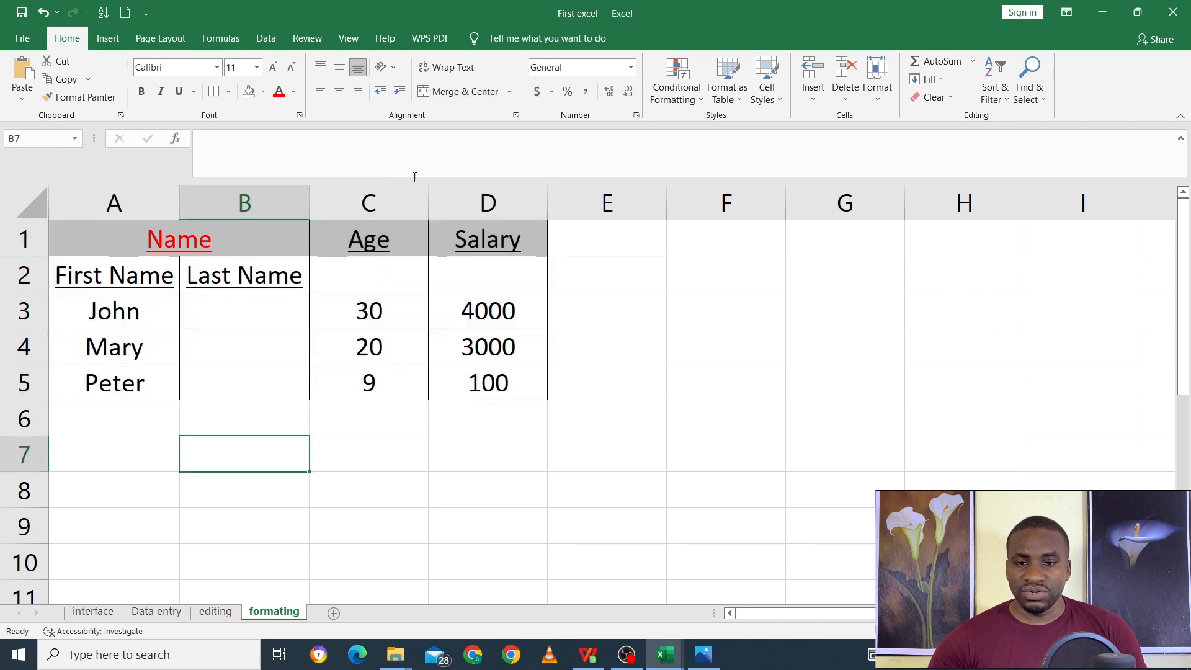
# - Add thick outside borders around the name columns A1:B5, keeping the inner gridlines
pyautogui.moveTo(142, 240)
pyautogui.mouseDown()
pyautogui.moveTo(168, 363)
pyautogui.moveTo(182, 371)
pyautogui.mouseUp()
pyautogui.click(228, 91)
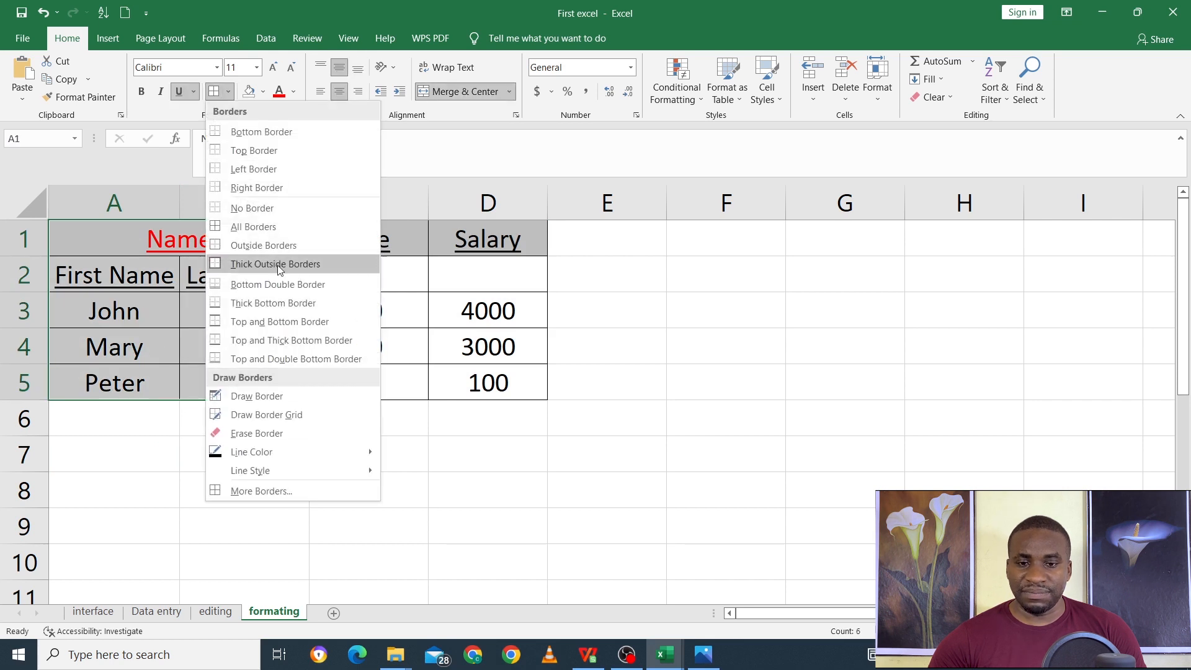
pyautogui.click(263, 263)
pyautogui.click(359, 430)
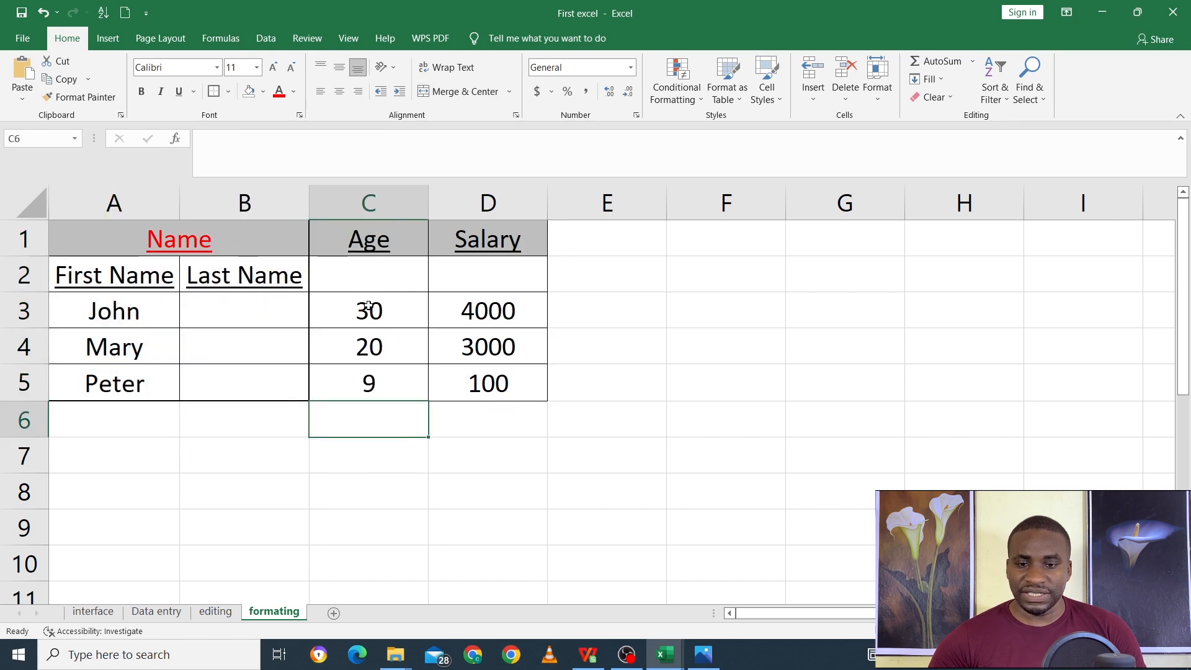
pyautogui.click(366, 345)
pyautogui.click(273, 416)
# - Apply thick outside borders separately to the Age column C1:C5 and the Salary column D1:D5
pyautogui.moveTo(369, 246); pyautogui.dragTo(377, 380)
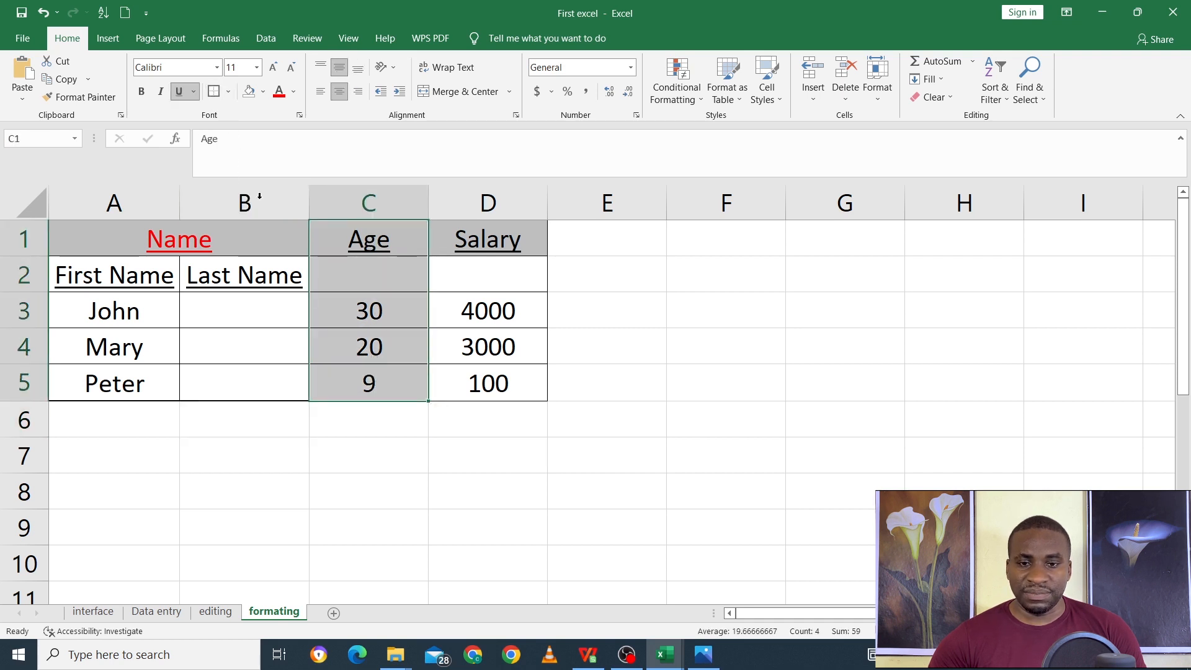
pyautogui.click(395, 414)
pyautogui.moveTo(503, 232); pyautogui.dragTo(487, 384)
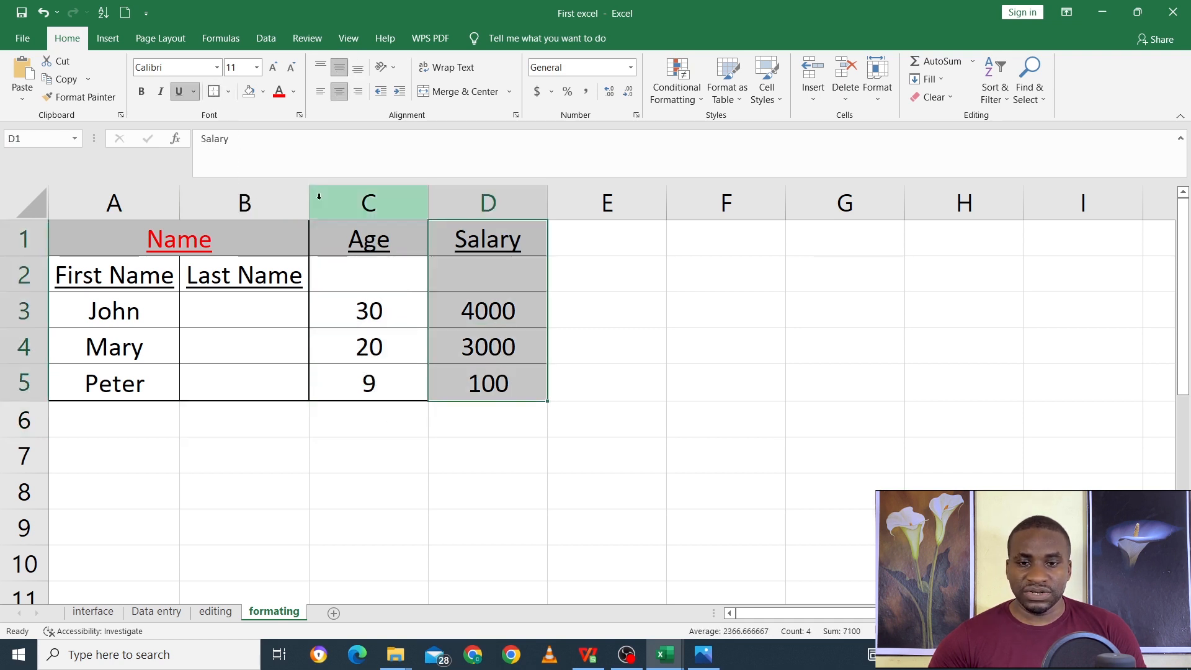
pyautogui.click(212, 93)
pyautogui.click(391, 421)
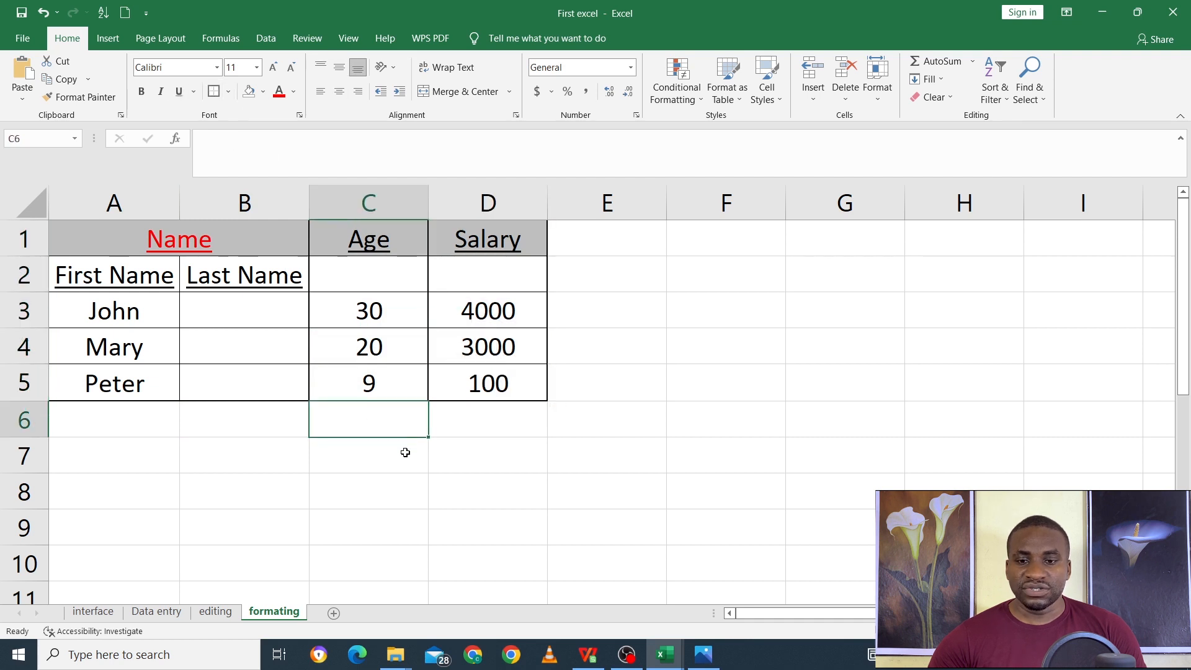
pyautogui.click(402, 486)
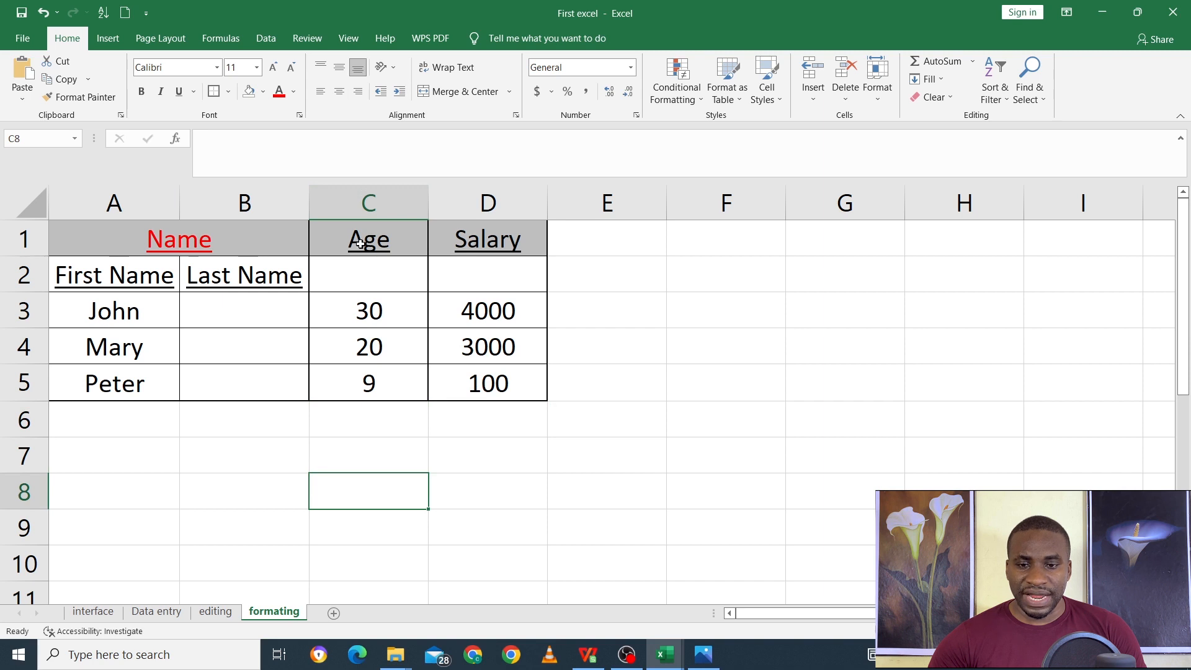
# - Move the Age and Salary headers from C1:D1 down to C2:D2
pyautogui.moveTo(363, 242); pyautogui.dragTo(471, 240)
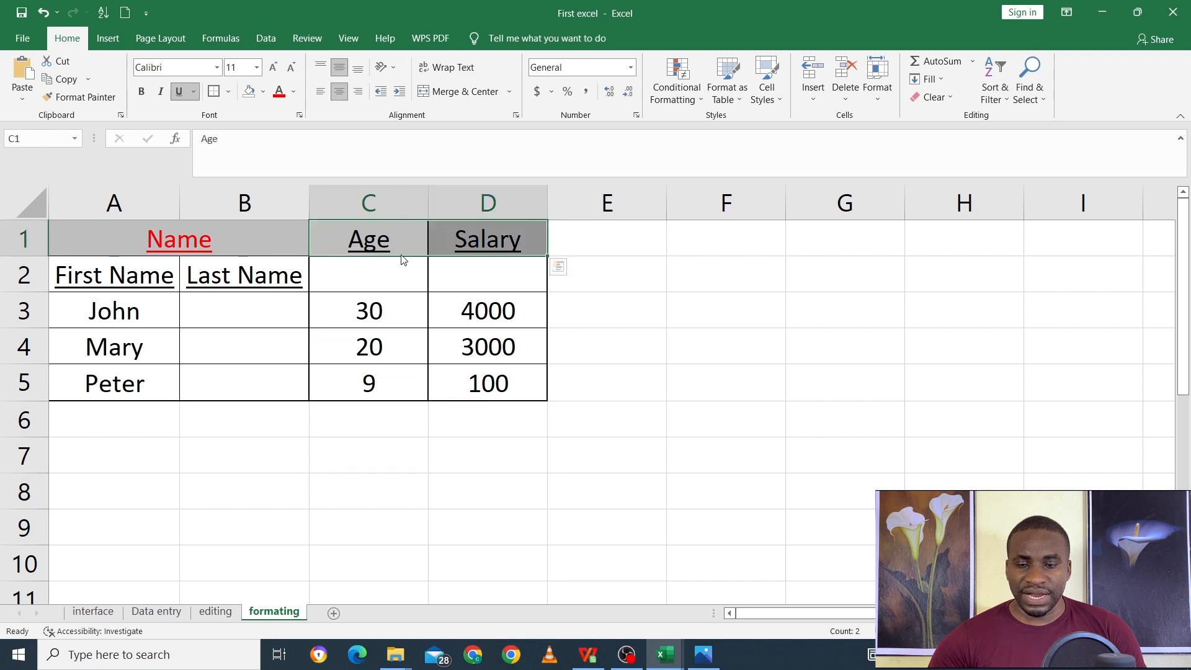
pyautogui.moveTo(402, 259); pyautogui.dragTo(394, 282)
pyautogui.click(459, 427)
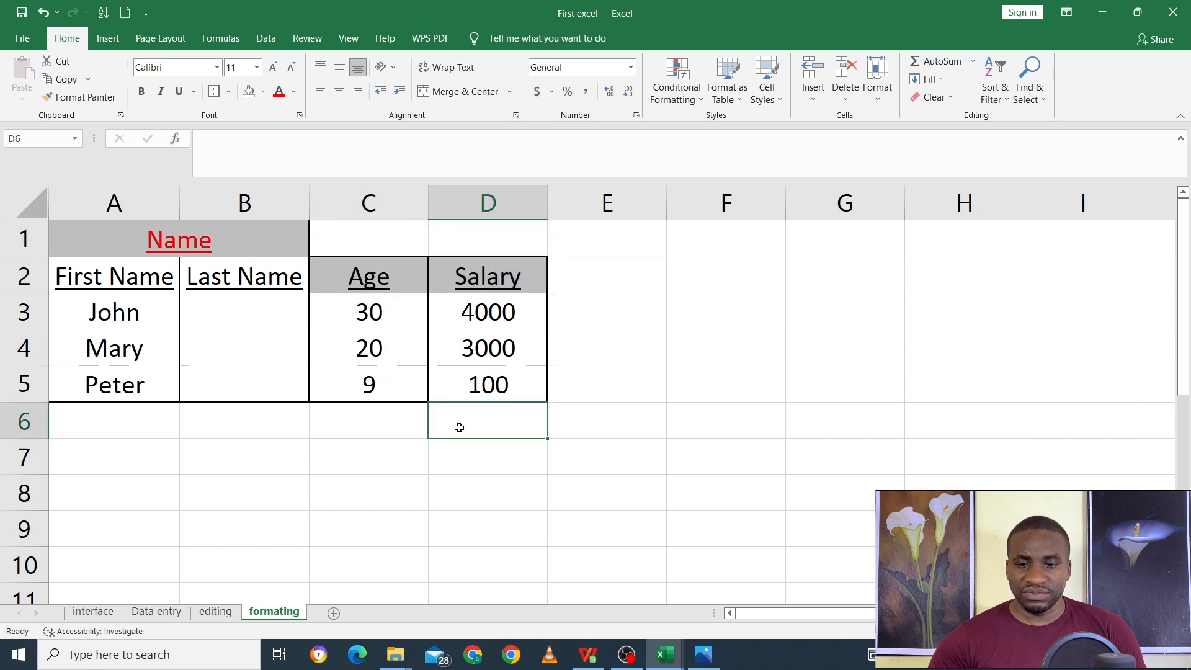
# - Fill the First Name and Last Name cells A2:B2 with the same grey as the Age and Salary headers
pyautogui.click(211, 275)
pyautogui.moveTo(106, 273); pyautogui.dragTo(266, 282)
pyautogui.click(505, 264)
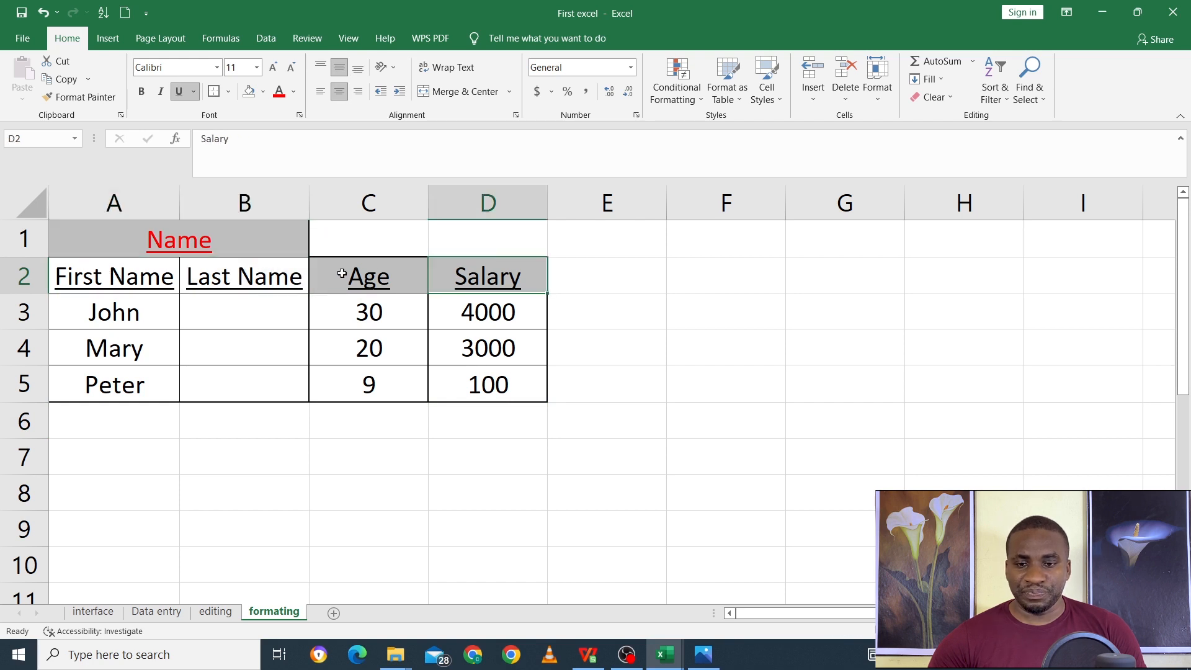
pyautogui.moveTo(120, 271); pyautogui.dragTo(249, 280)
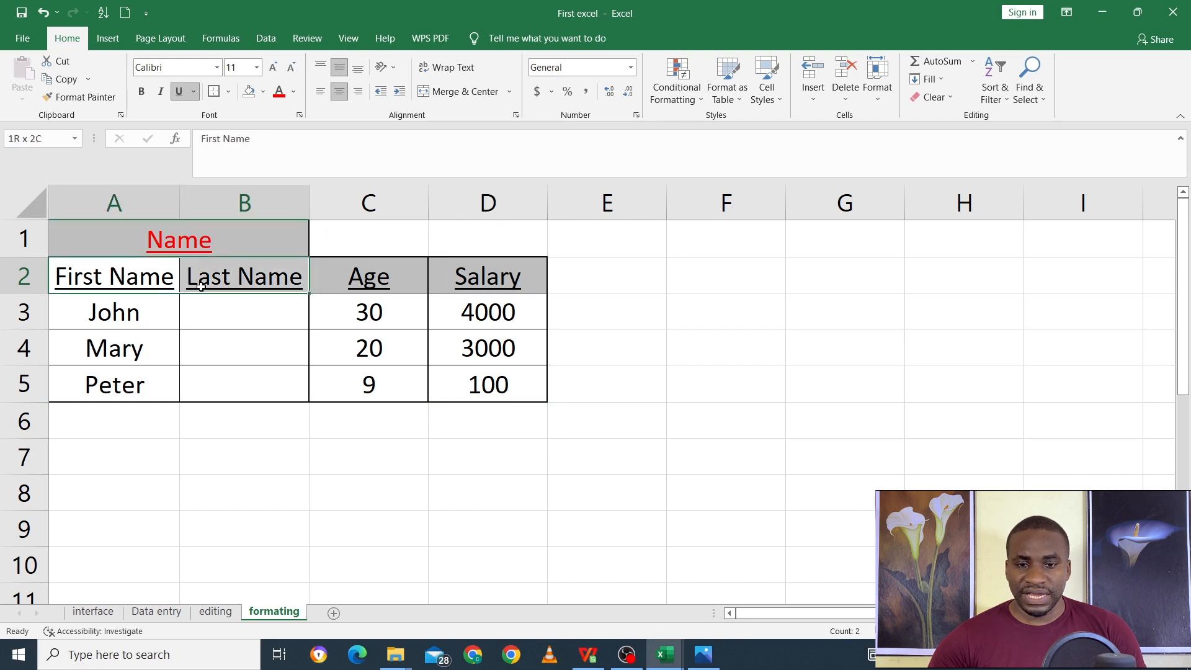
pyautogui.click(263, 91)
pyautogui.click(246, 166)
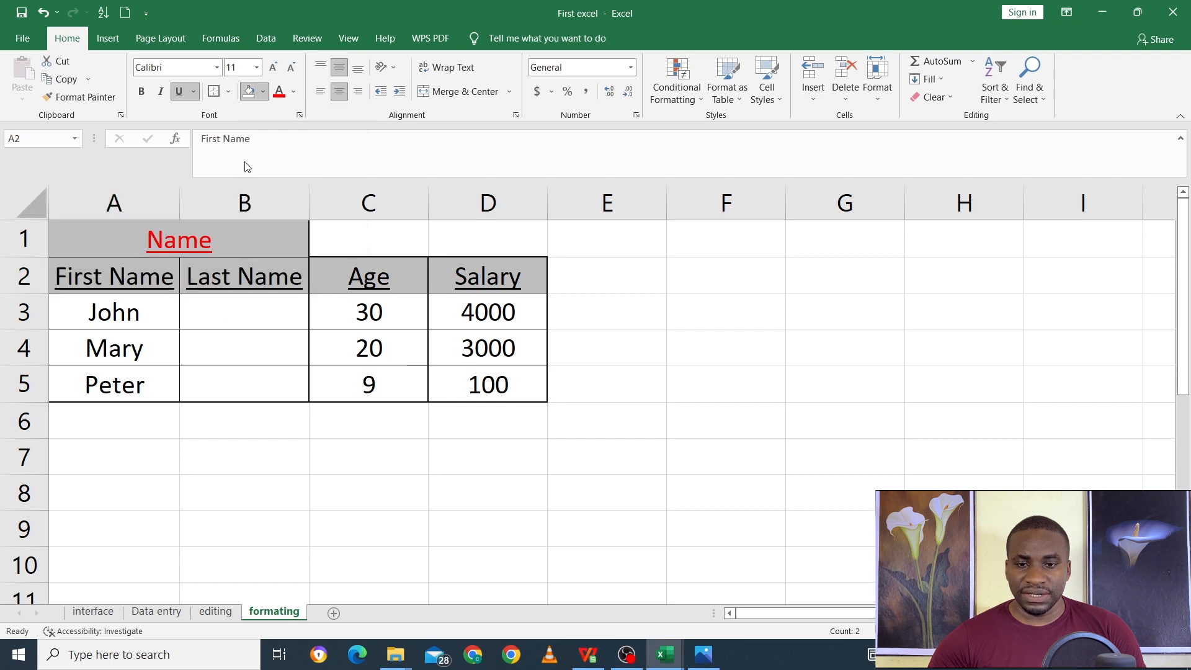
pyautogui.click(290, 418)
# - Change the fill color of the merged Name header to light green
pyautogui.click(148, 232)
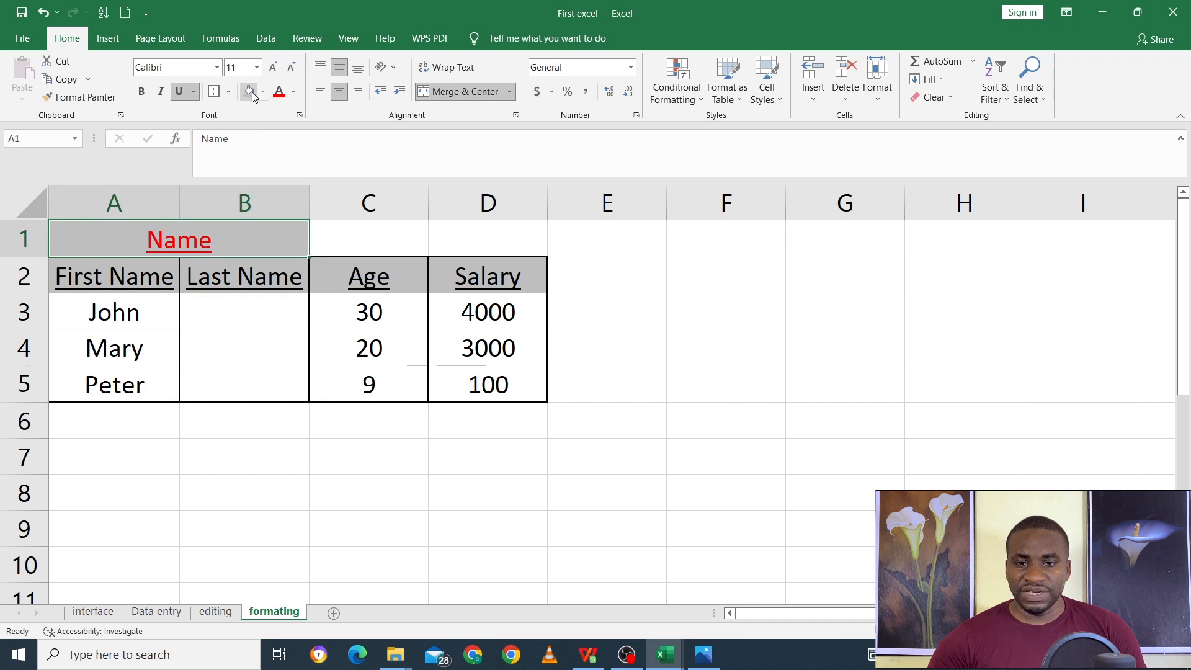
pyautogui.click(268, 97)
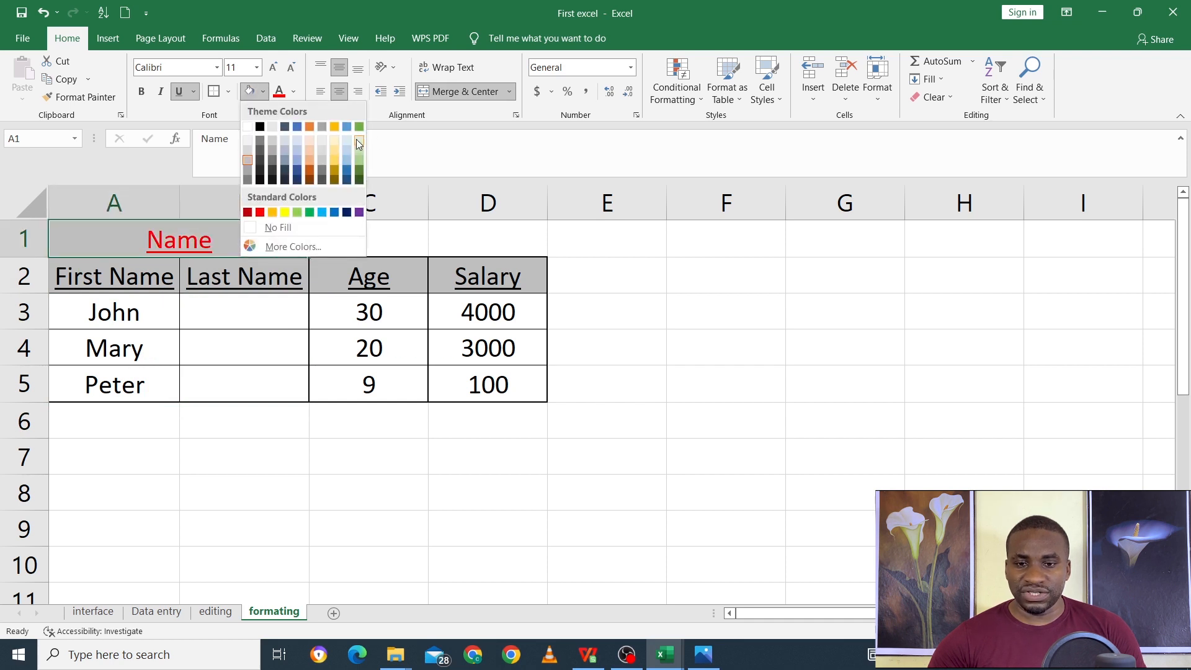
pyautogui.click(360, 160)
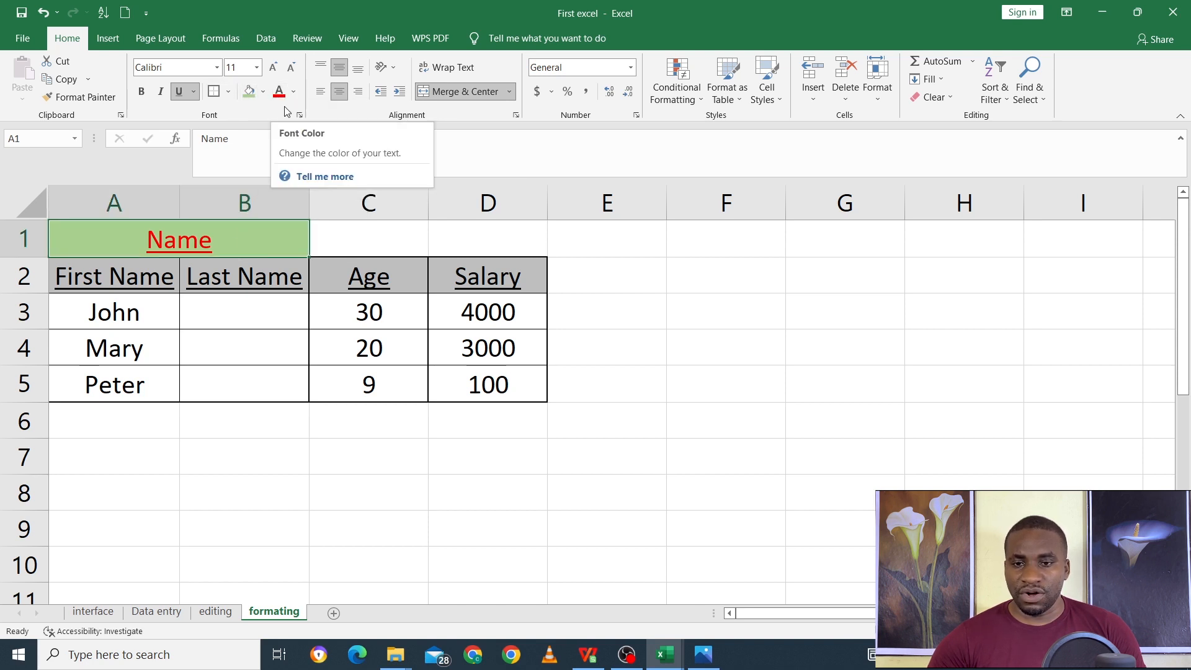
# - Increase the indent of John in A3 until the text reaches the cell's right edge
pyautogui.moveTo(161, 292); pyautogui.dragTo(494, 380)
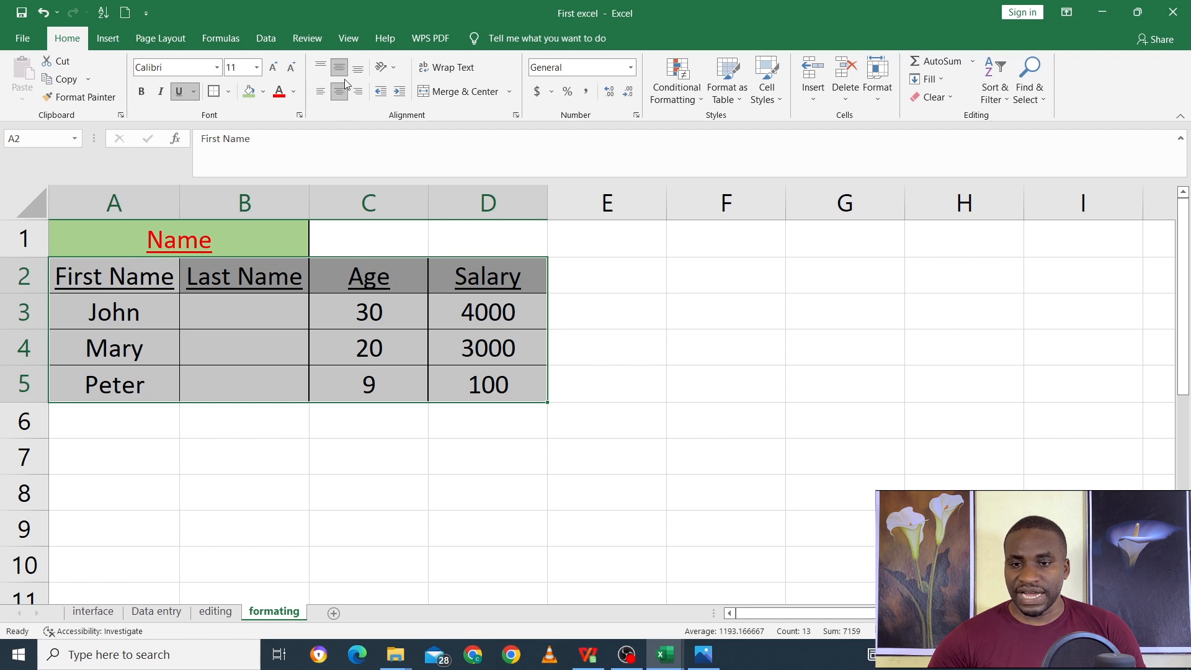
pyautogui.moveTo(397, 376); pyautogui.dragTo(434, 371)
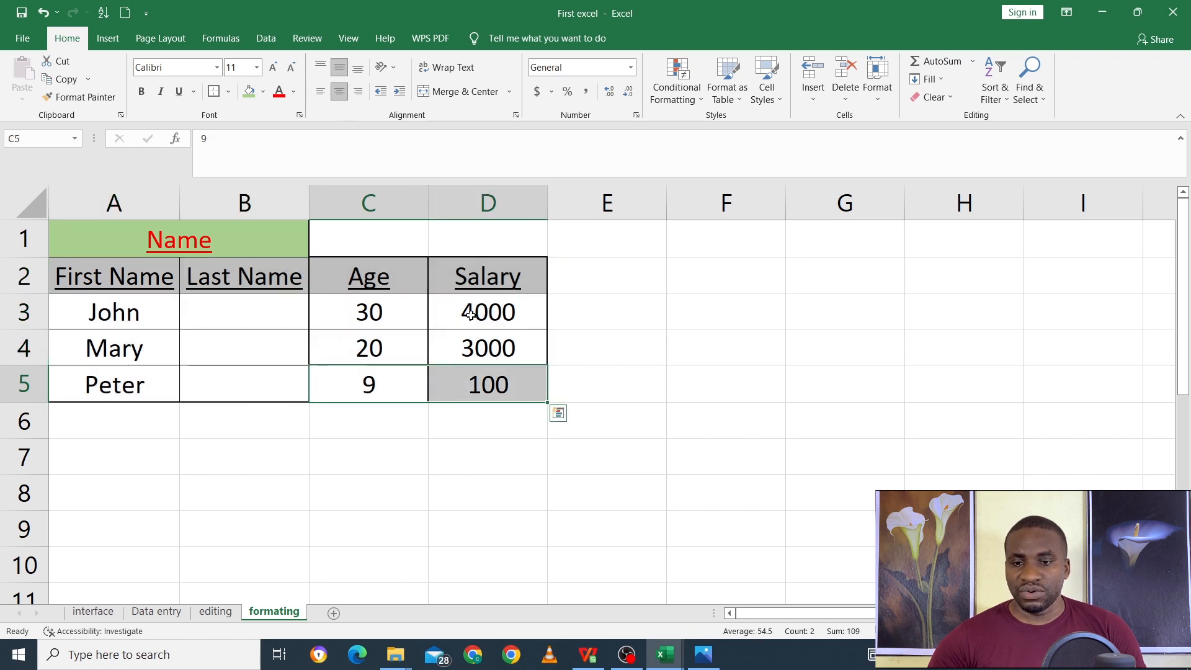
pyautogui.click(154, 318)
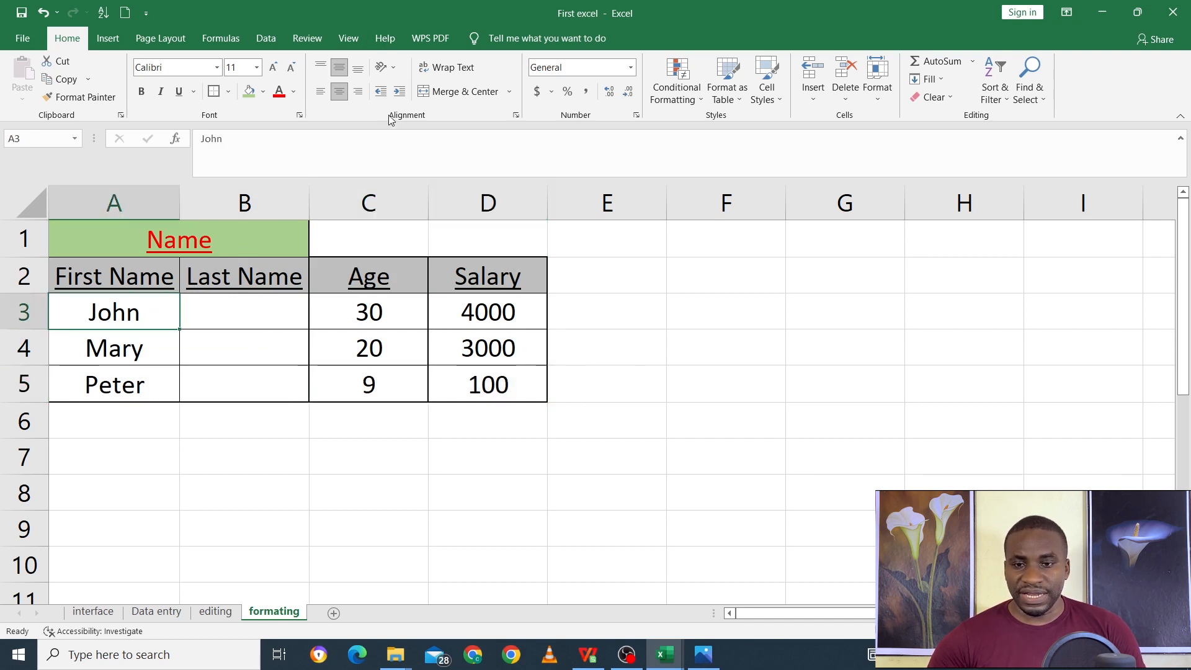
pyautogui.click(402, 92)
pyautogui.click(402, 93)
pyautogui.click(402, 93)
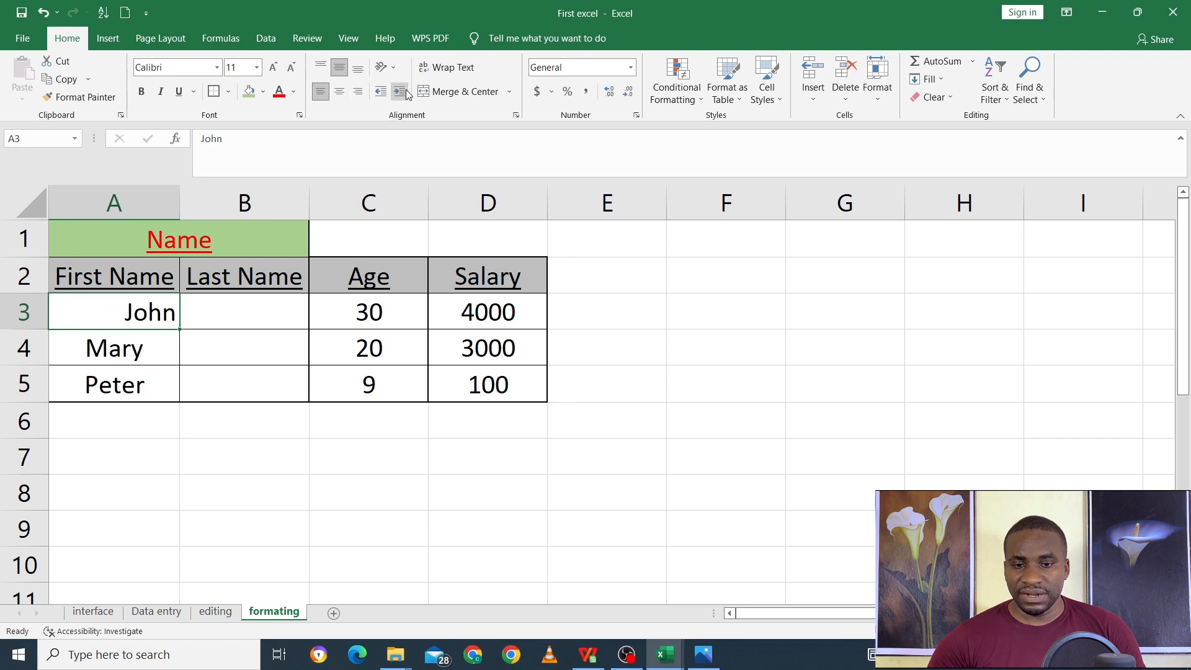
pyautogui.click(405, 92)
# - Decrease the indent of John in A3 back toward the cell's left edge
pyautogui.click(381, 93)
pyautogui.click(381, 93)
pyautogui.click(381, 93)
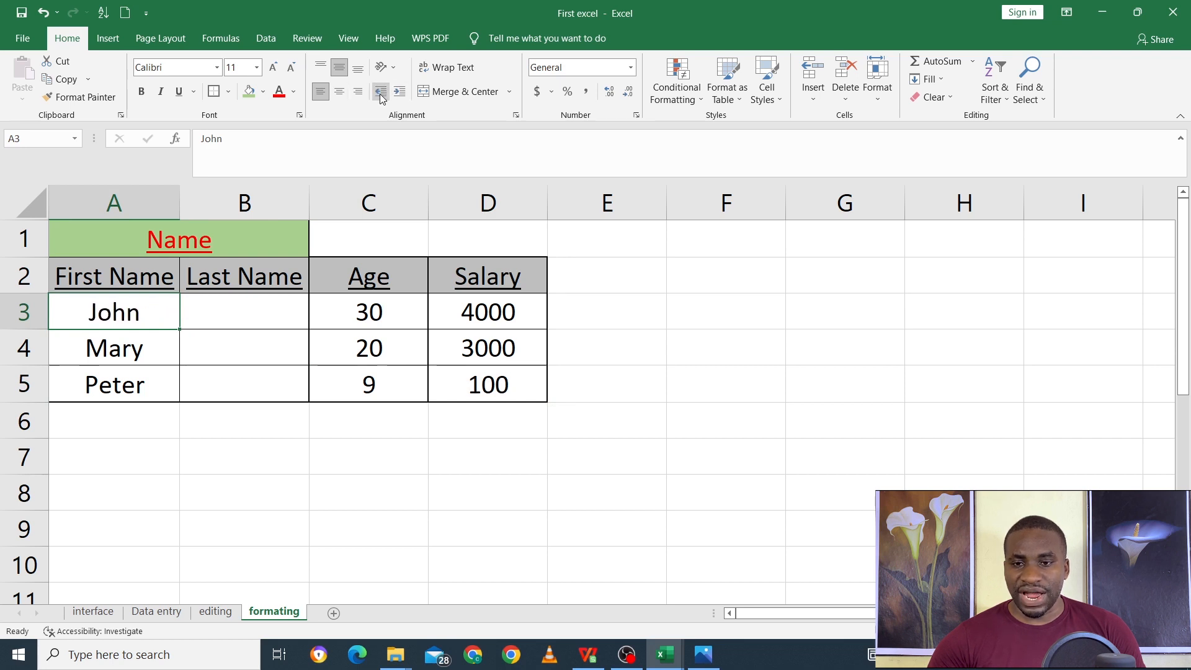
pyautogui.click(381, 93)
pyautogui.click(381, 93)
# - Adjust the indent of John in A3 so the text lines up roughly with the centered names below
pyautogui.click(401, 92)
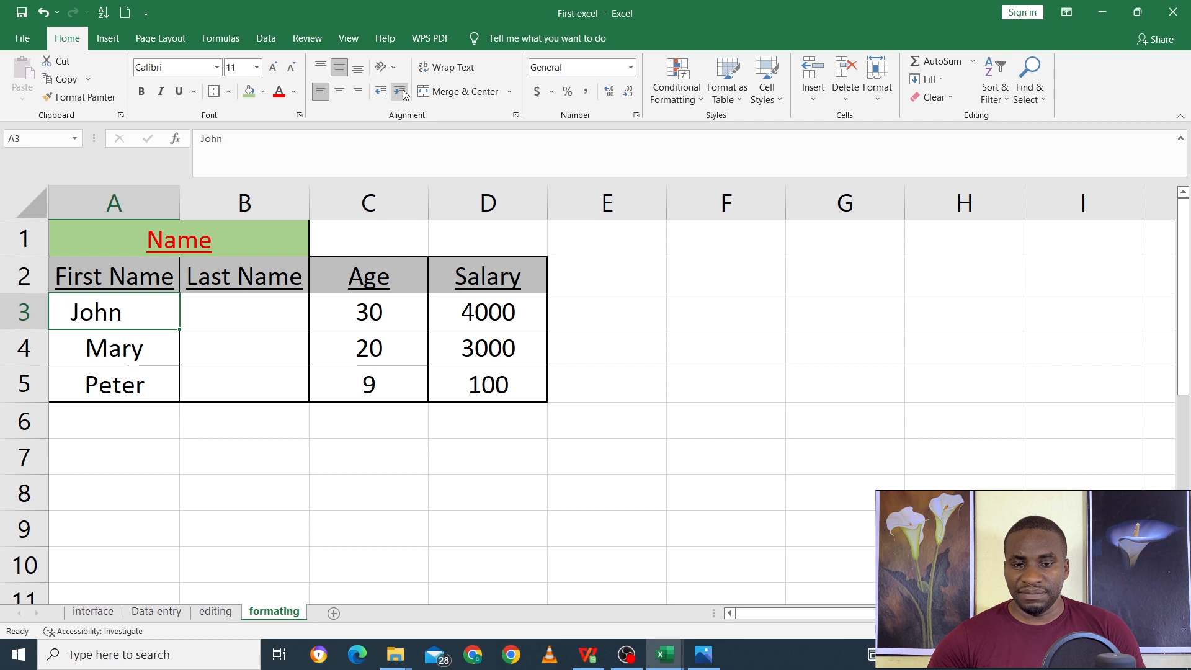
pyautogui.click(402, 92)
pyautogui.click(402, 93)
pyautogui.click(382, 93)
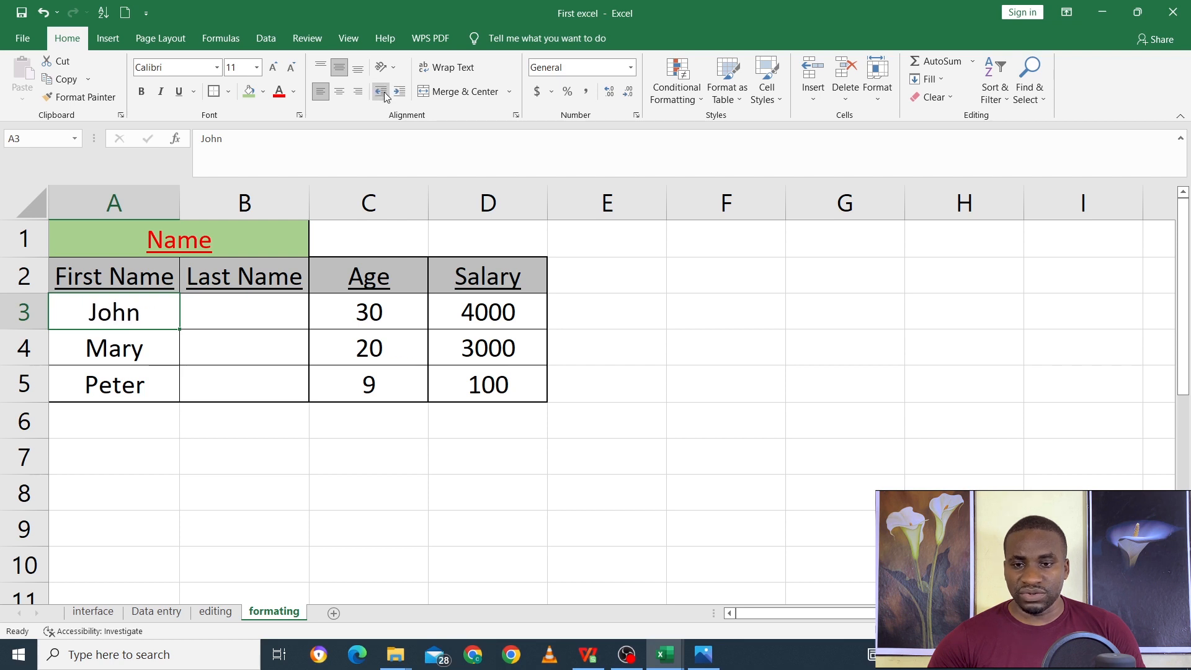
# - Angle the Age header text in C2 counterclockwise
pyautogui.click(400, 286)
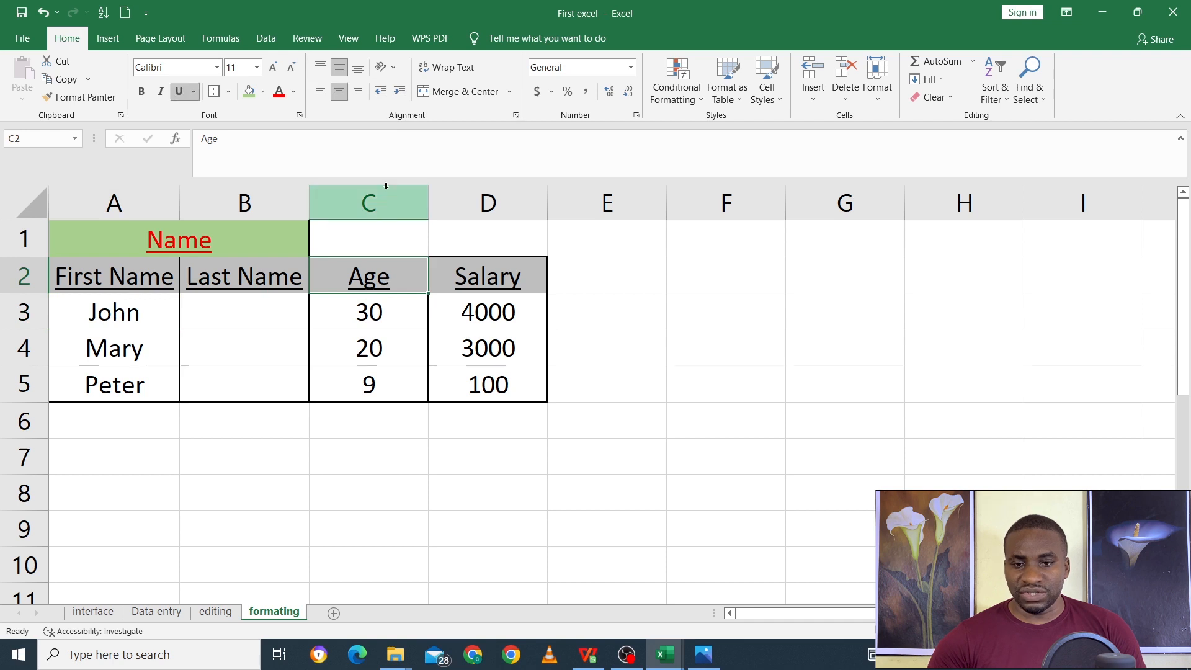
pyautogui.click(394, 70)
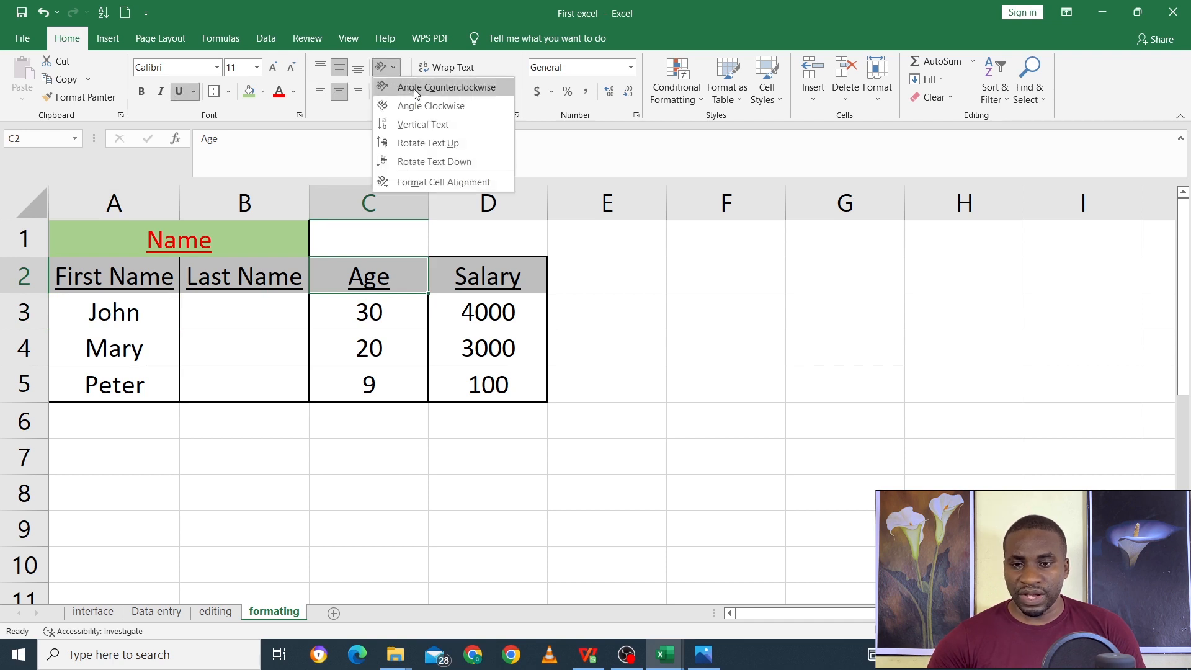
pyautogui.click(440, 92)
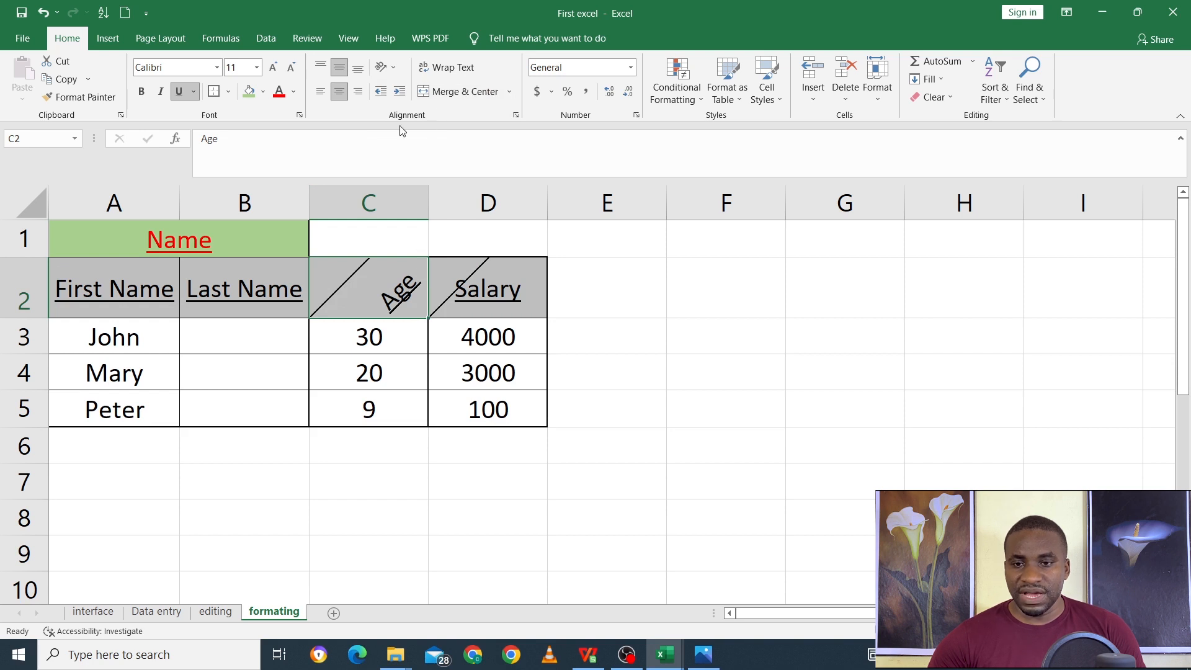
# - Try a custom text orientation of -25 degrees on the Age header in C2, and undo it
pyautogui.click(397, 70)
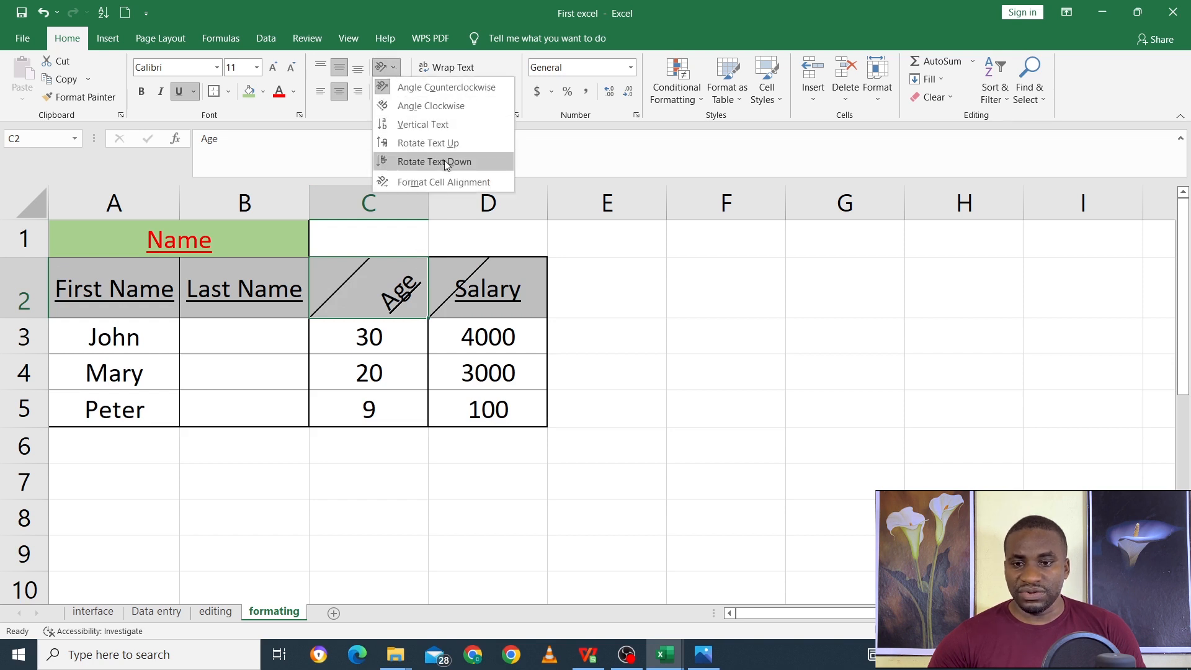
pyautogui.click(447, 182)
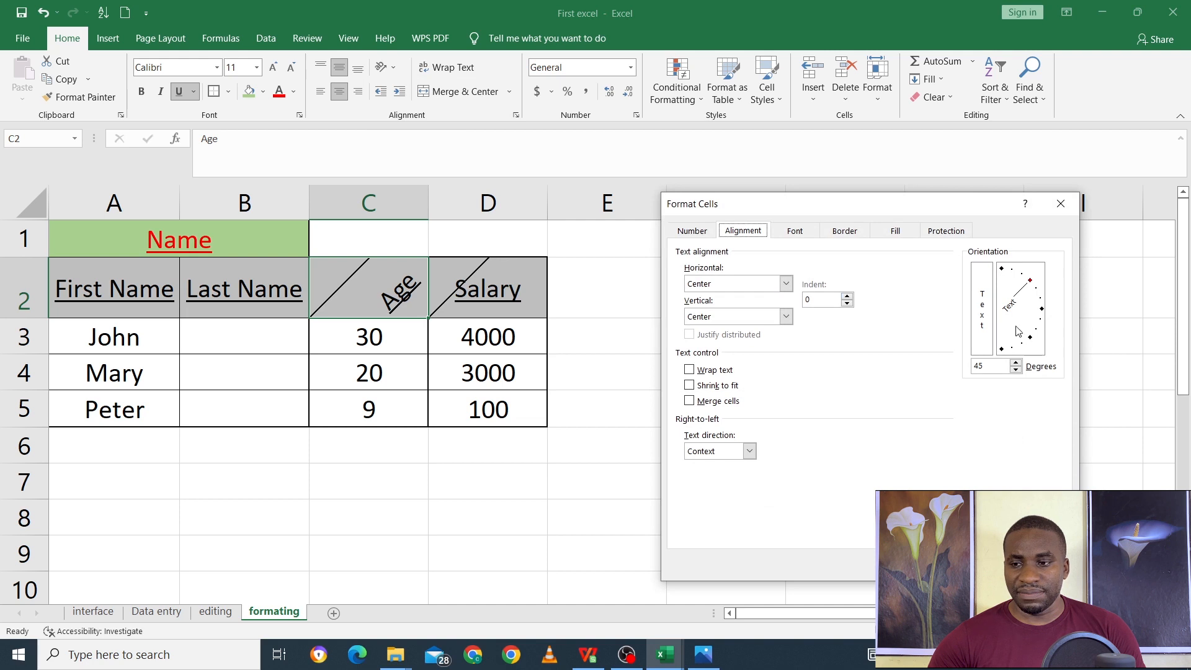
pyautogui.moveTo(1034, 287); pyautogui.dragTo(1031, 323)
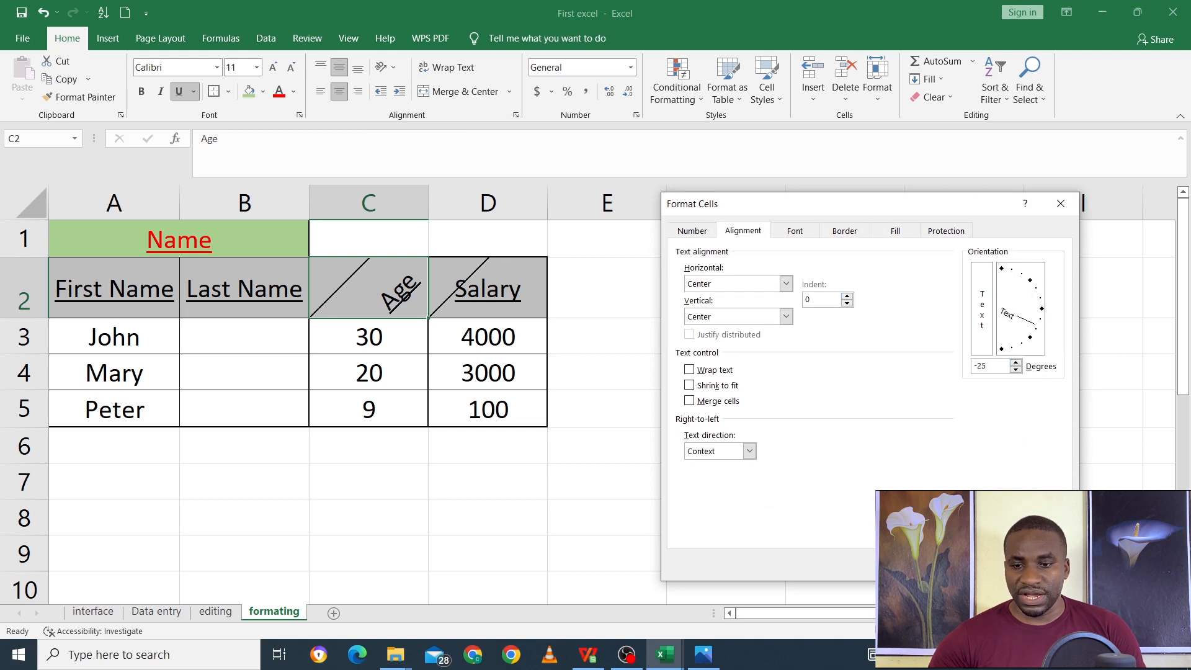
pyautogui.press('Return')
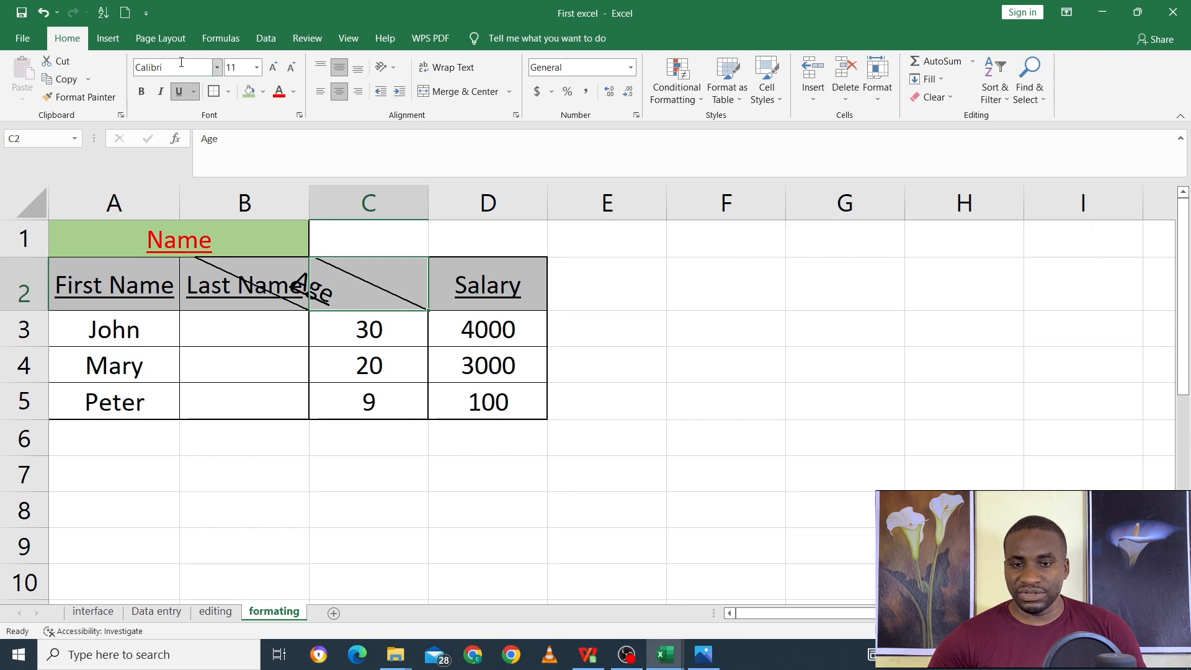
pyautogui.click(43, 12)
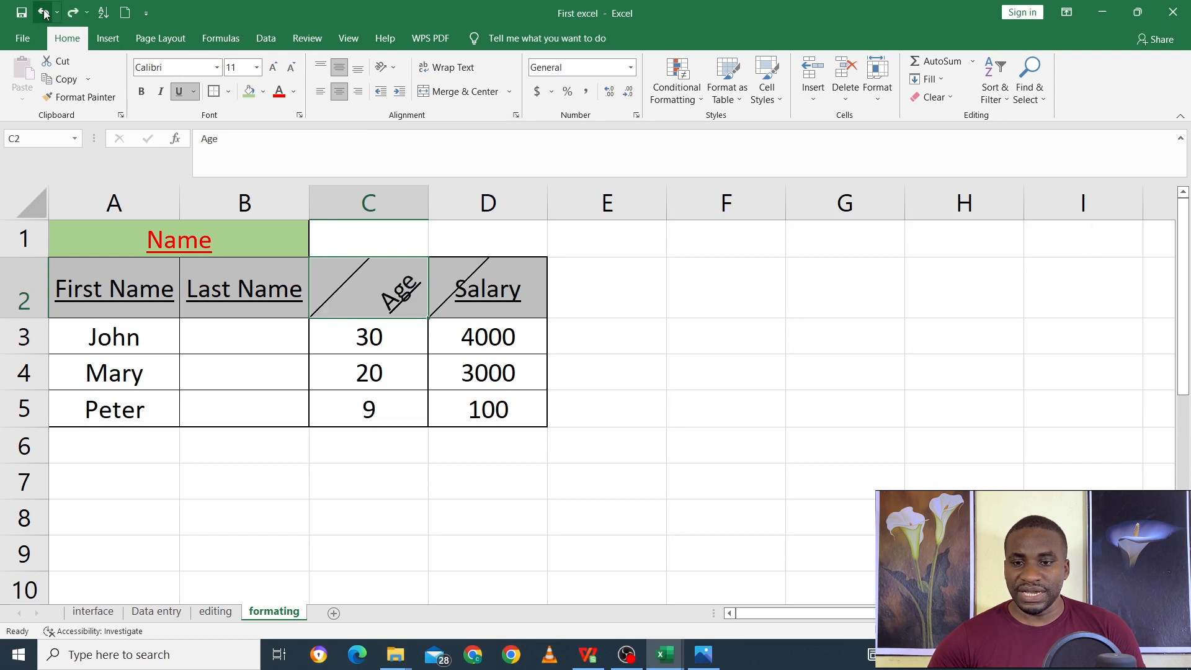
# - Undo the angled orientation of the Age header text in C2
pyautogui.click(44, 12)
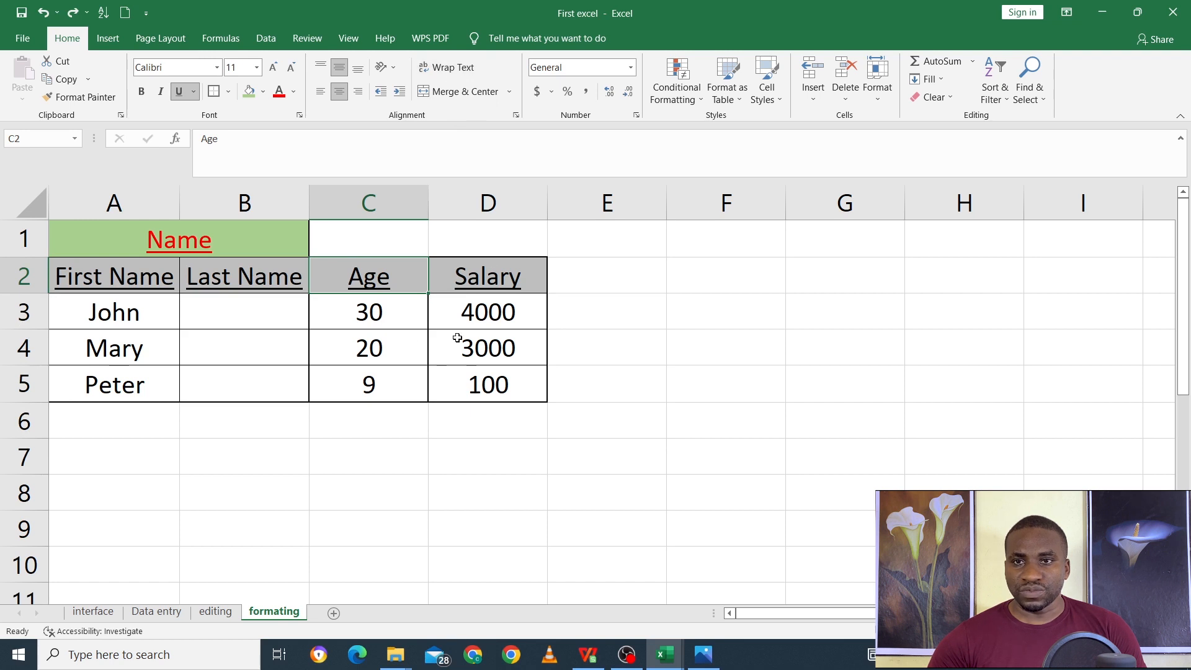
pyautogui.click(441, 409)
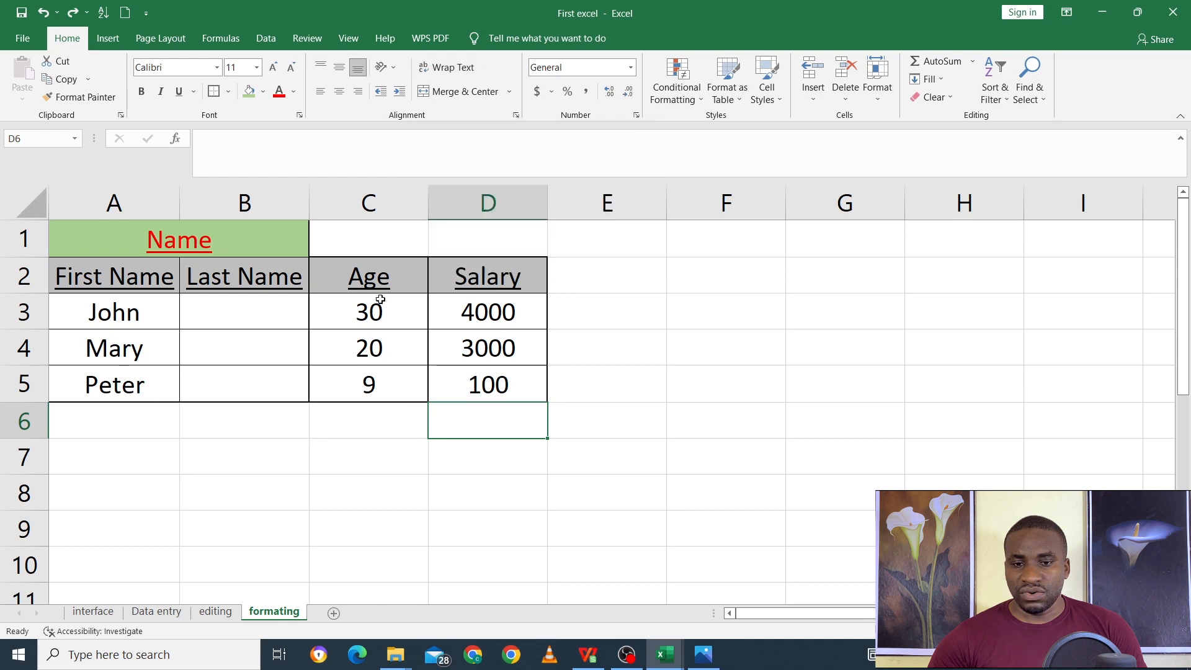
# - Add a Description header in E2 beside Salary
pyautogui.click(579, 275)
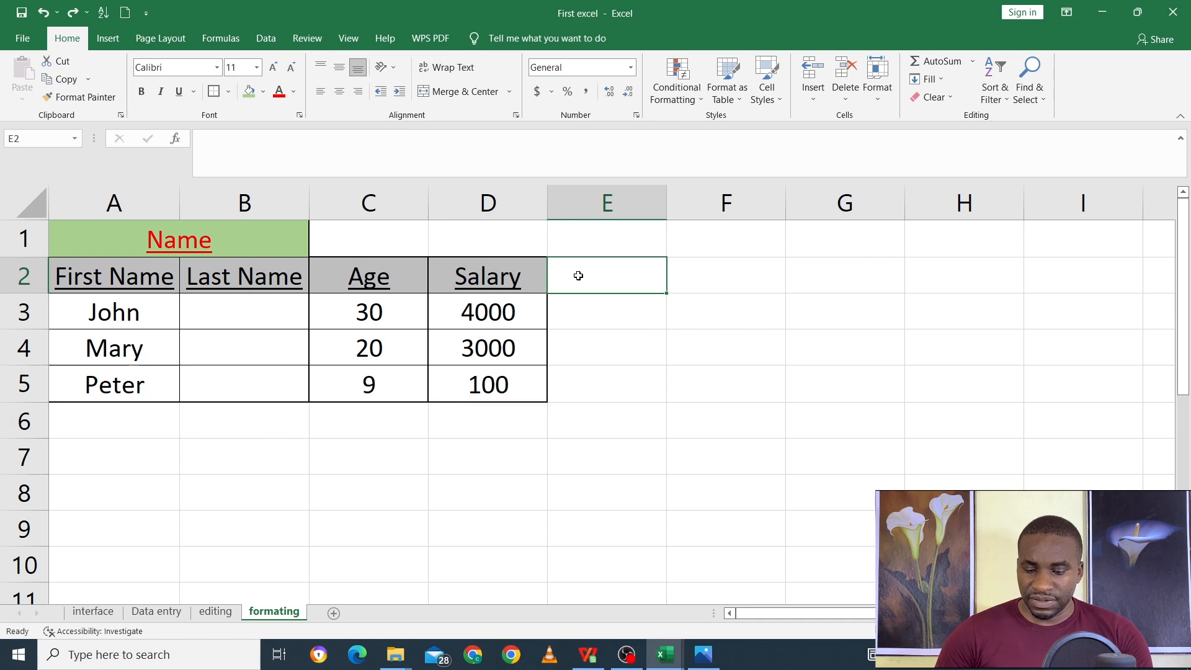
pyautogui.write('De')
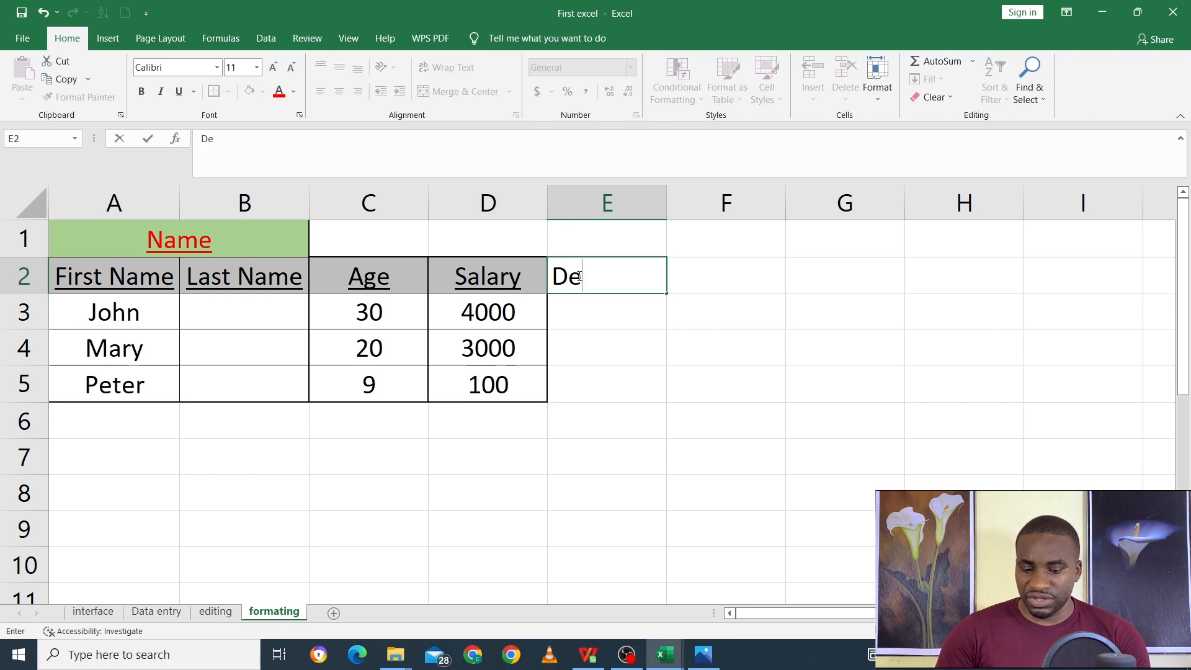
pyautogui.write('scri')
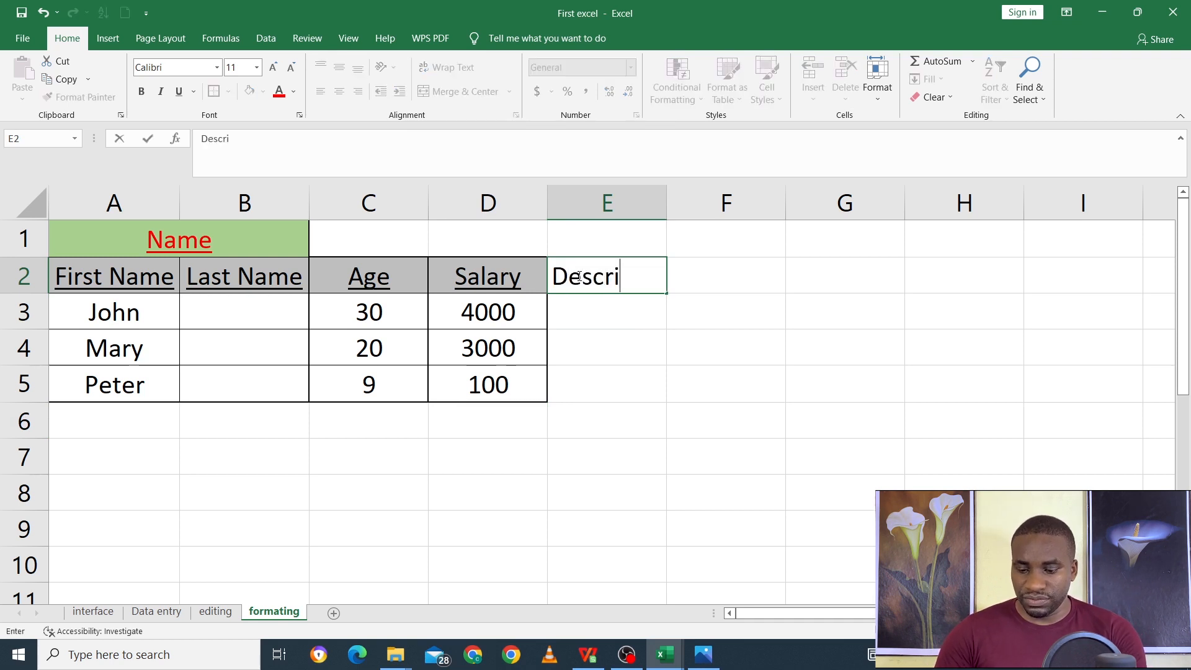
pyautogui.write('ption')
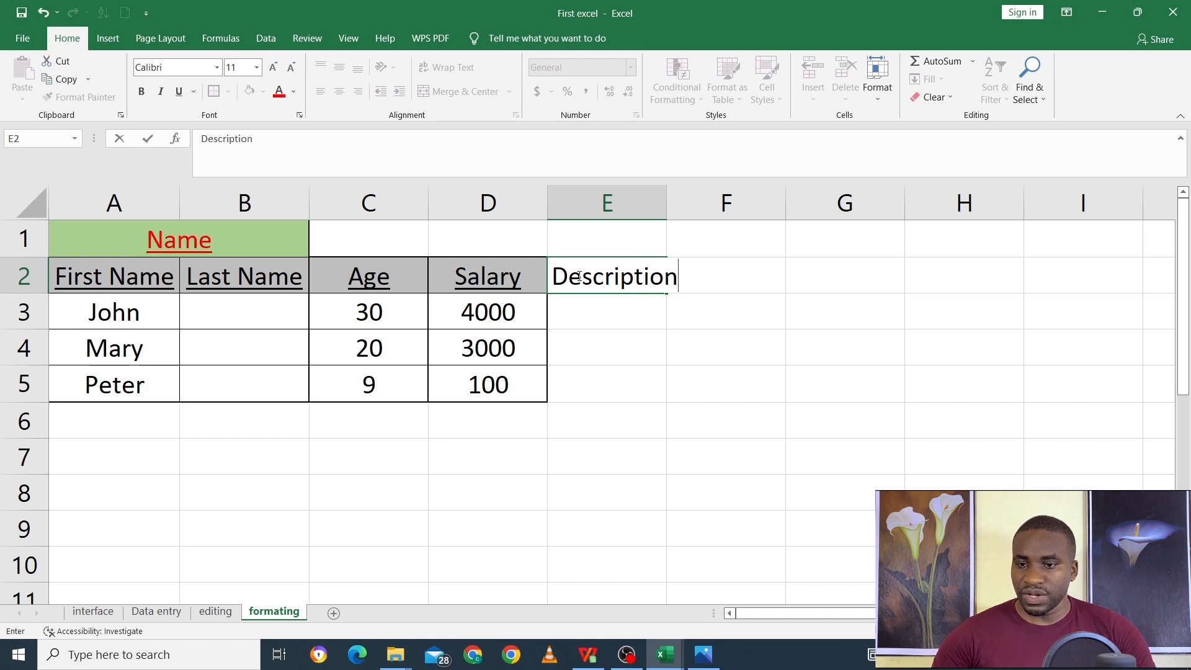
pyautogui.click(619, 426)
# - Enter "A young man at home" as the description in E3
pyautogui.click(627, 311)
pyautogui.write('A ')
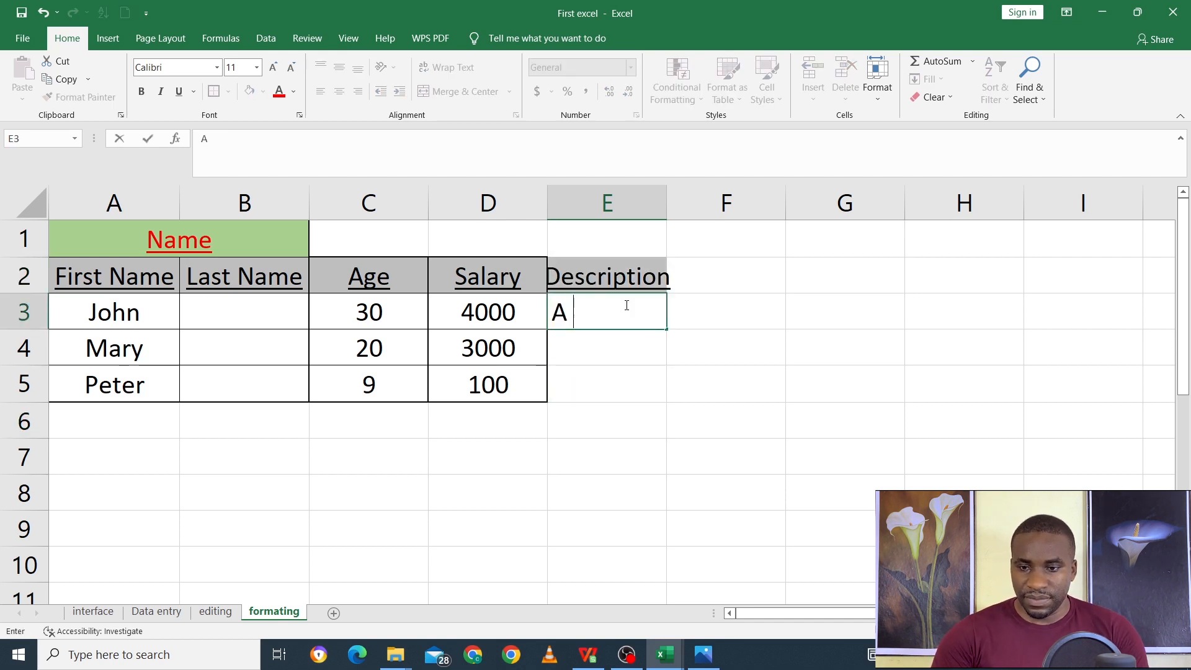
pyautogui.write('young m')
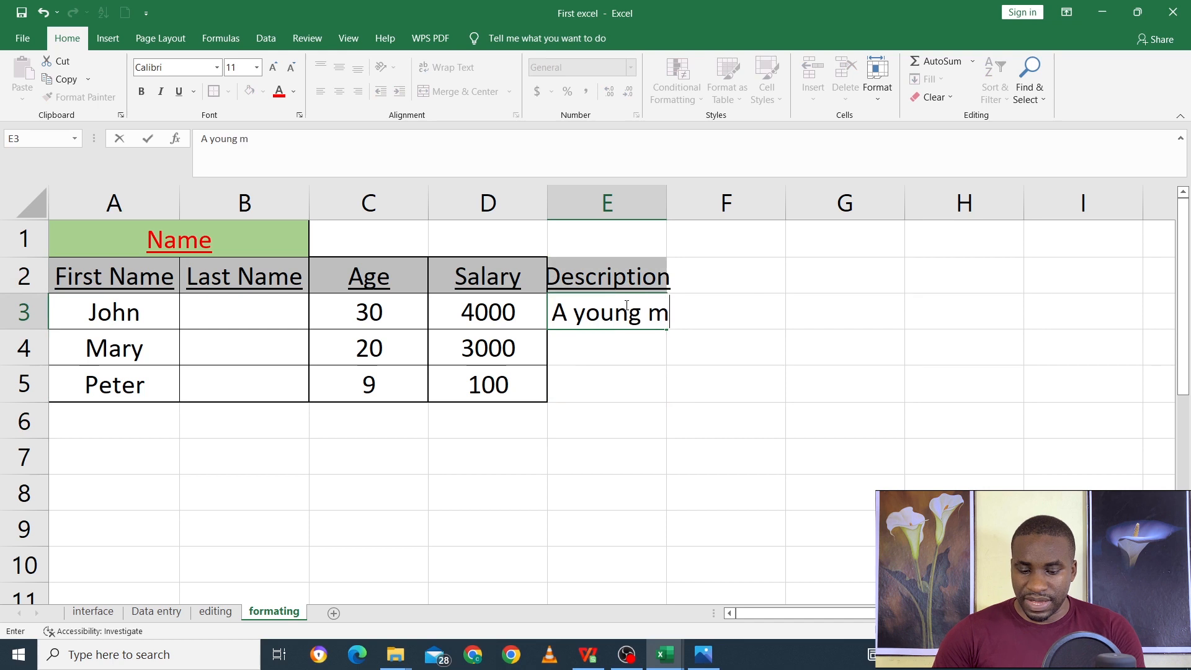
pyautogui.write('an at honm')
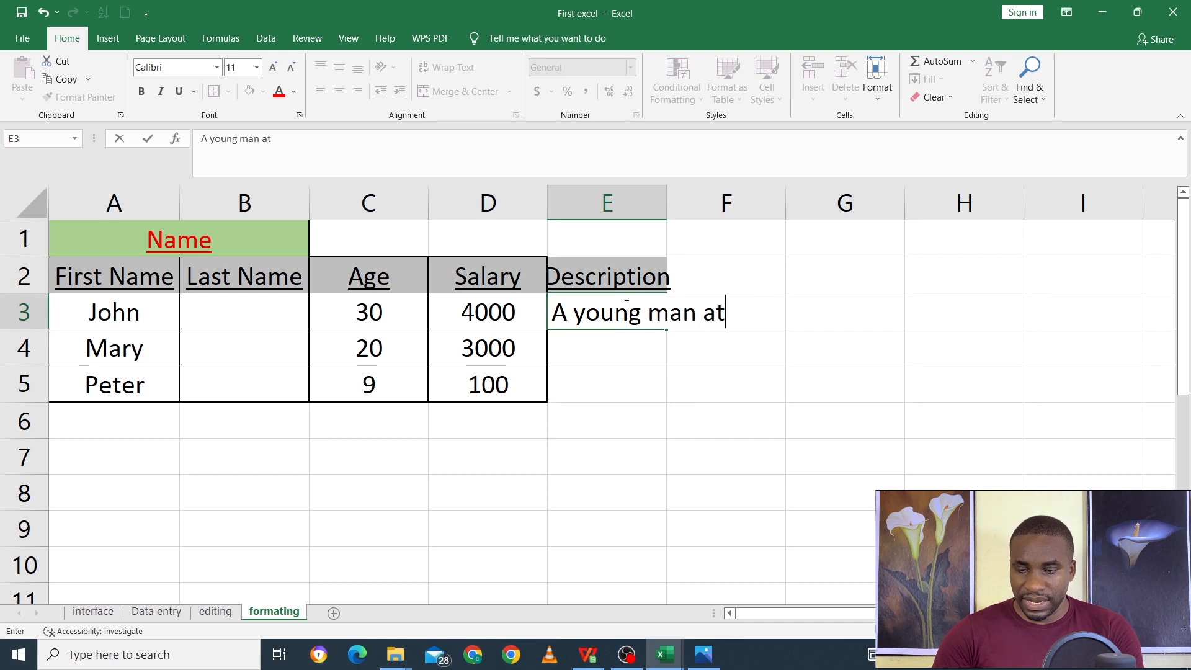
pyautogui.press('BackSpace')
pyautogui.press('BackSpace')
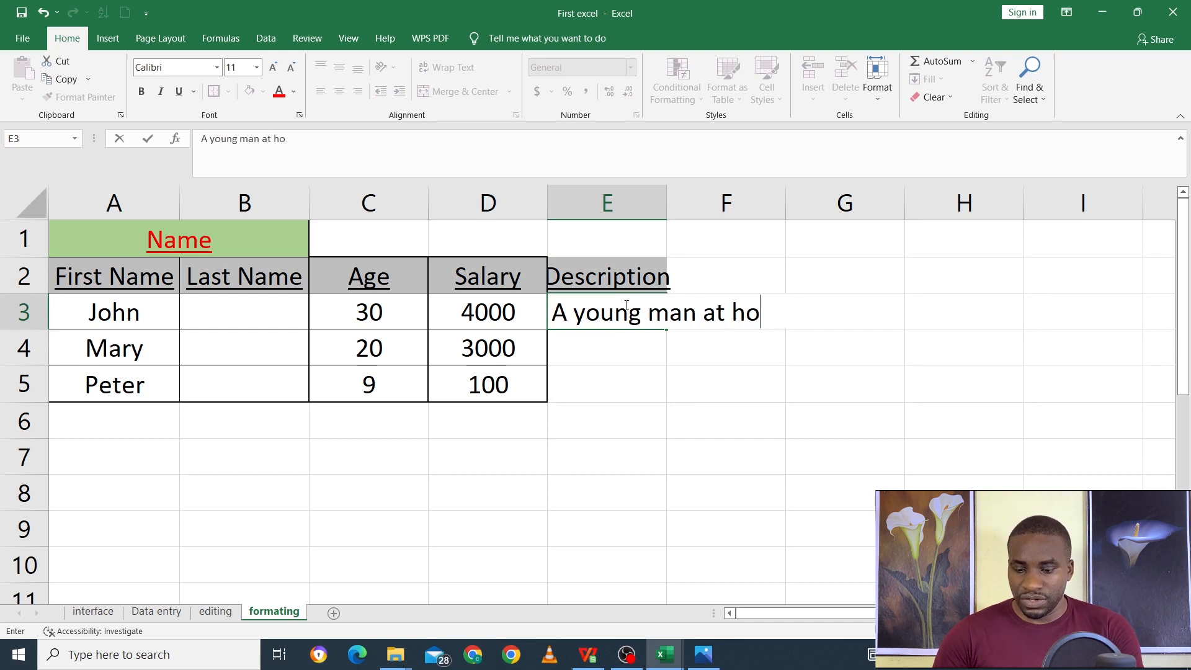
pyautogui.write('me')
pyautogui.click(659, 380)
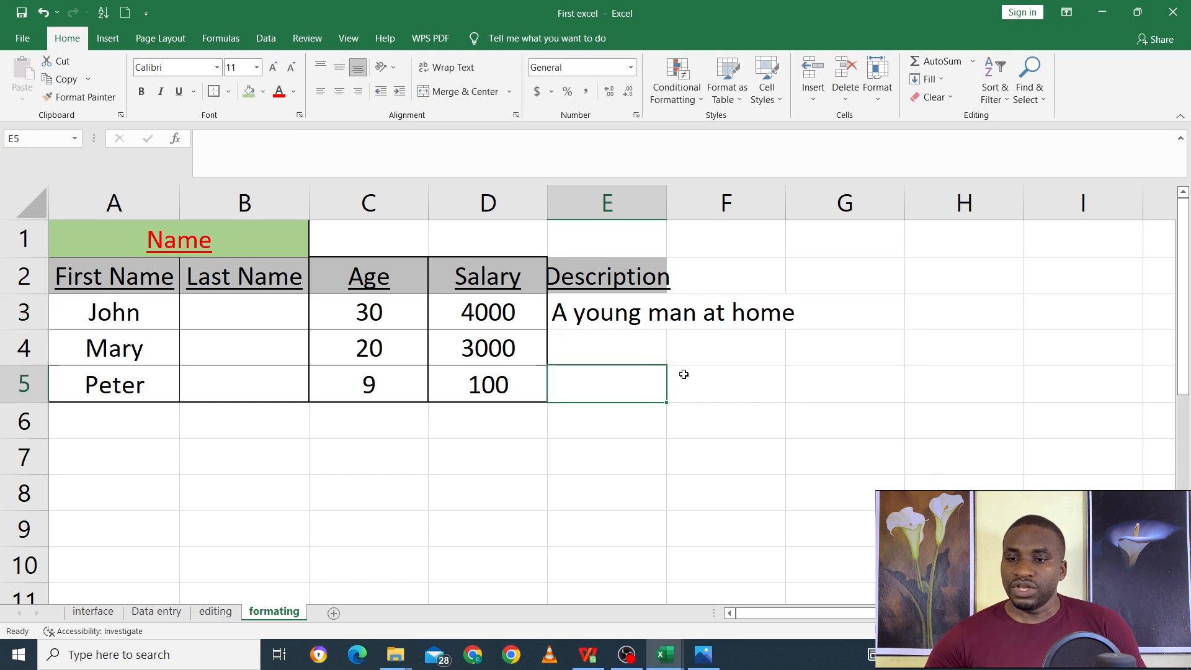
# - Auto-fit column E to its contents, and narrow it to just fit the Description header
pyautogui.doubleClick(663, 201)
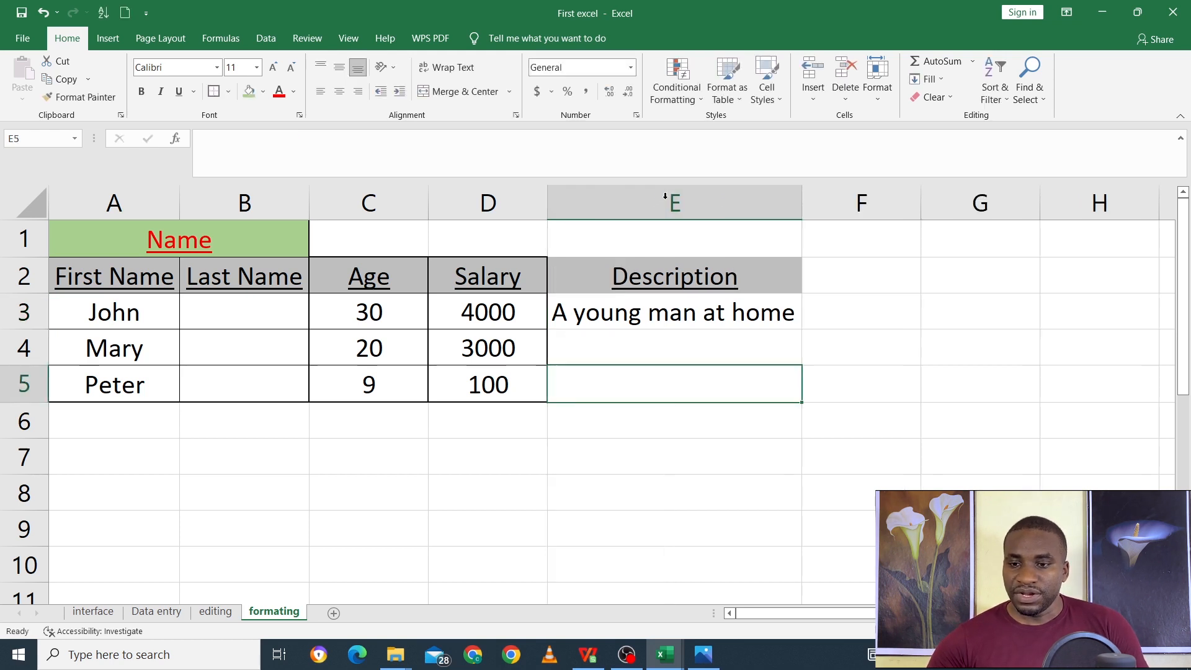
pyautogui.click(709, 315)
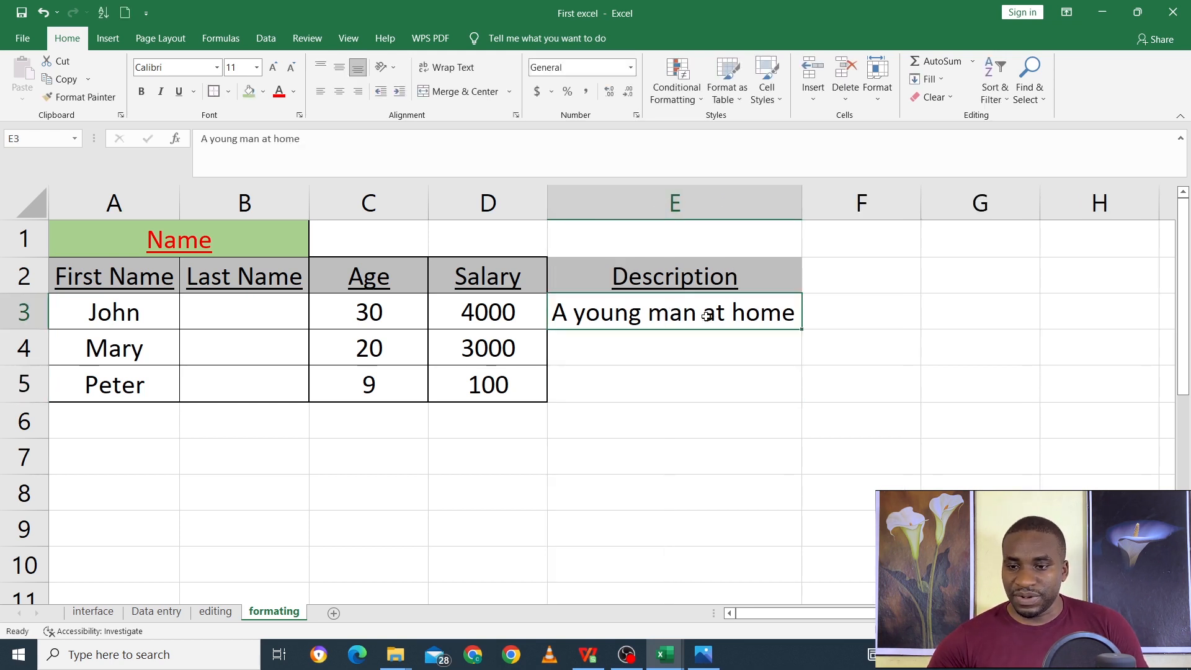
pyautogui.moveTo(796, 201); pyautogui.dragTo(688, 193)
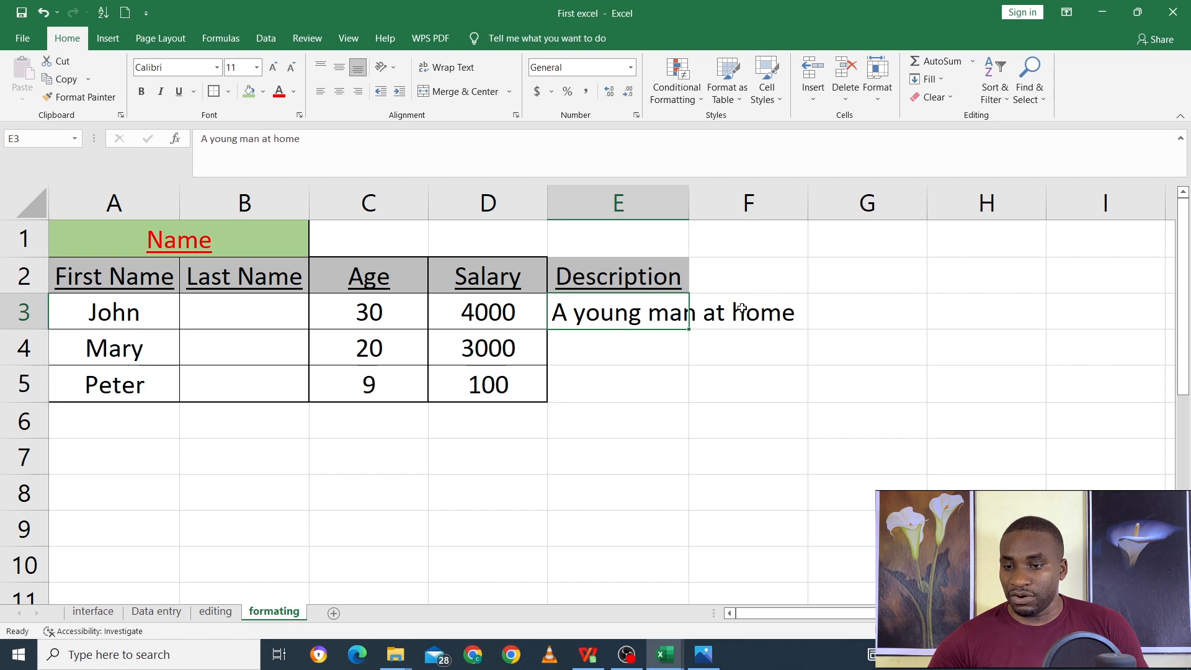
# - Wrap the description text in E3 and widen column E until the text fits on two lines
pyautogui.click(473, 68)
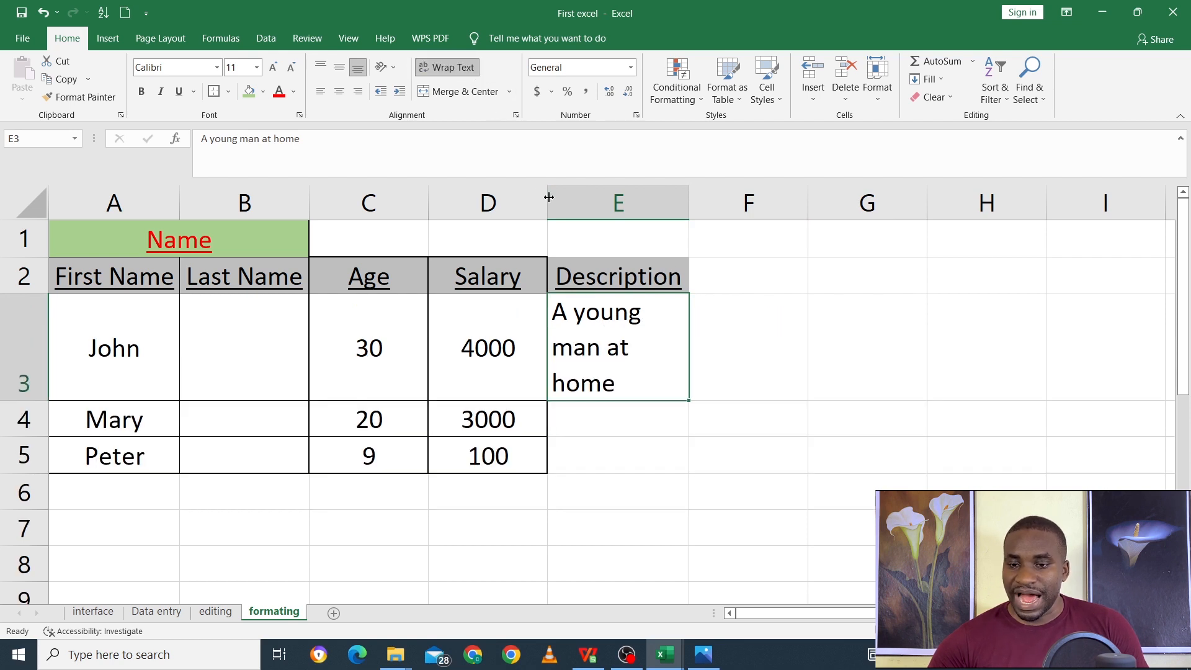
pyautogui.moveTo(690, 195)
pyautogui.mouseDown()
pyautogui.moveTo(606, 198)
pyautogui.moveTo(678, 197)
pyautogui.mouseUp()
pyautogui.moveTo(667, 197); pyautogui.dragTo(734, 199)
pyautogui.click(632, 368)
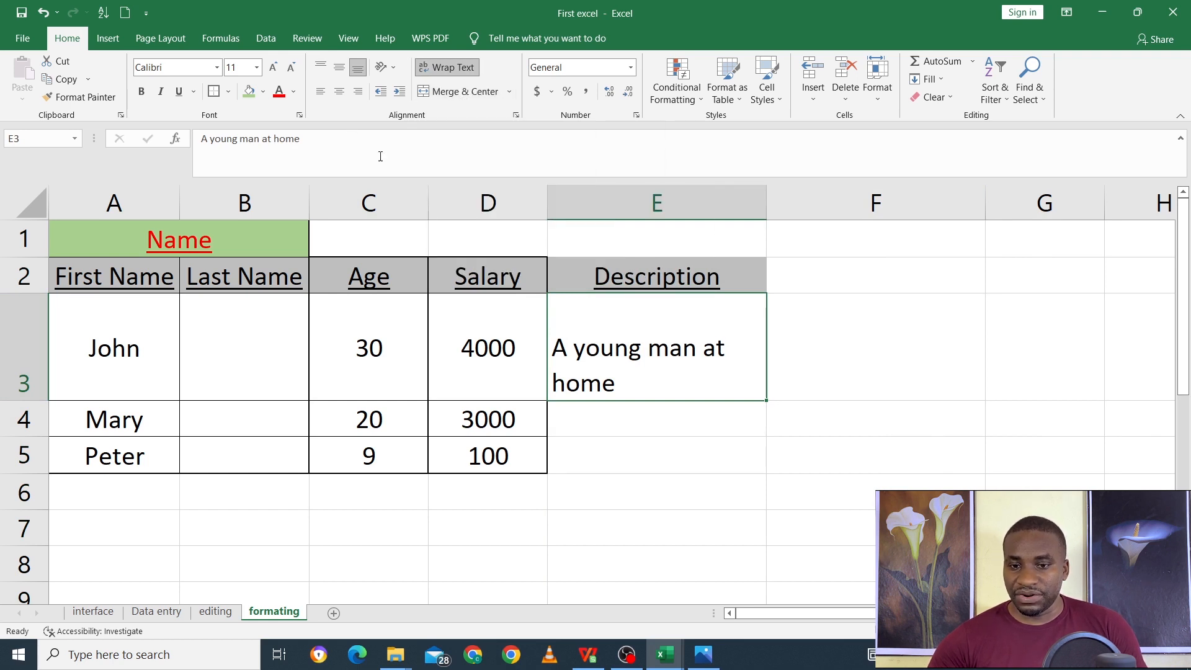
# - Delete the Description column E
pyautogui.click(605, 428)
pyautogui.click(616, 209)
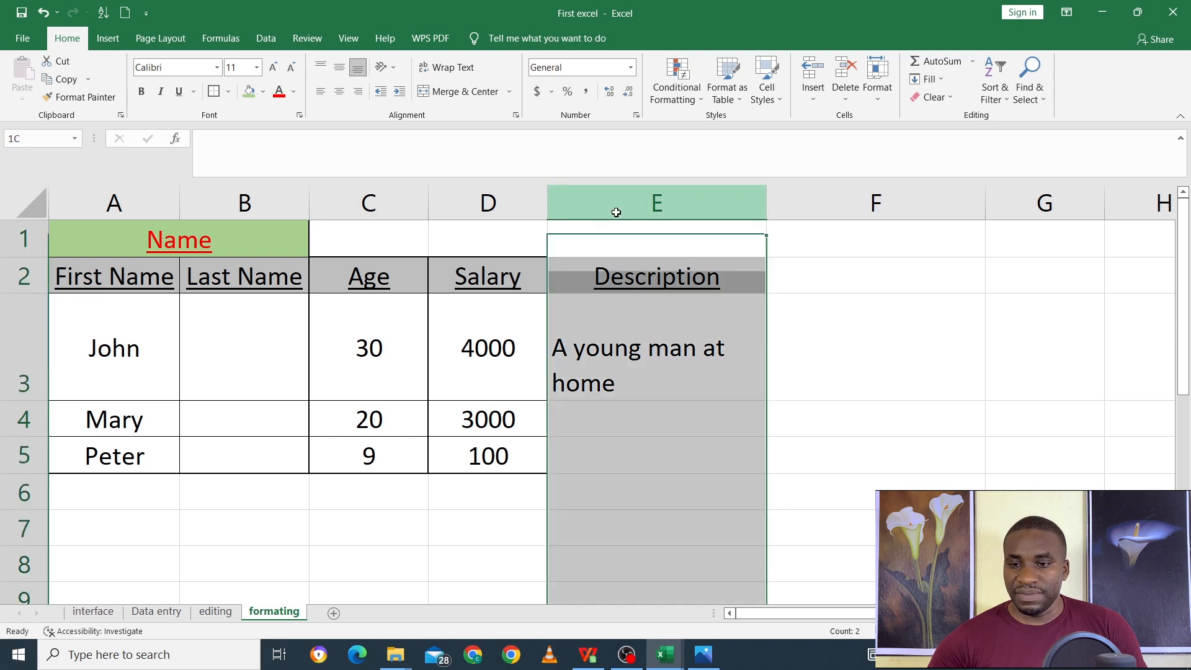
pyautogui.rightClick(616, 209)
pyautogui.click(631, 340)
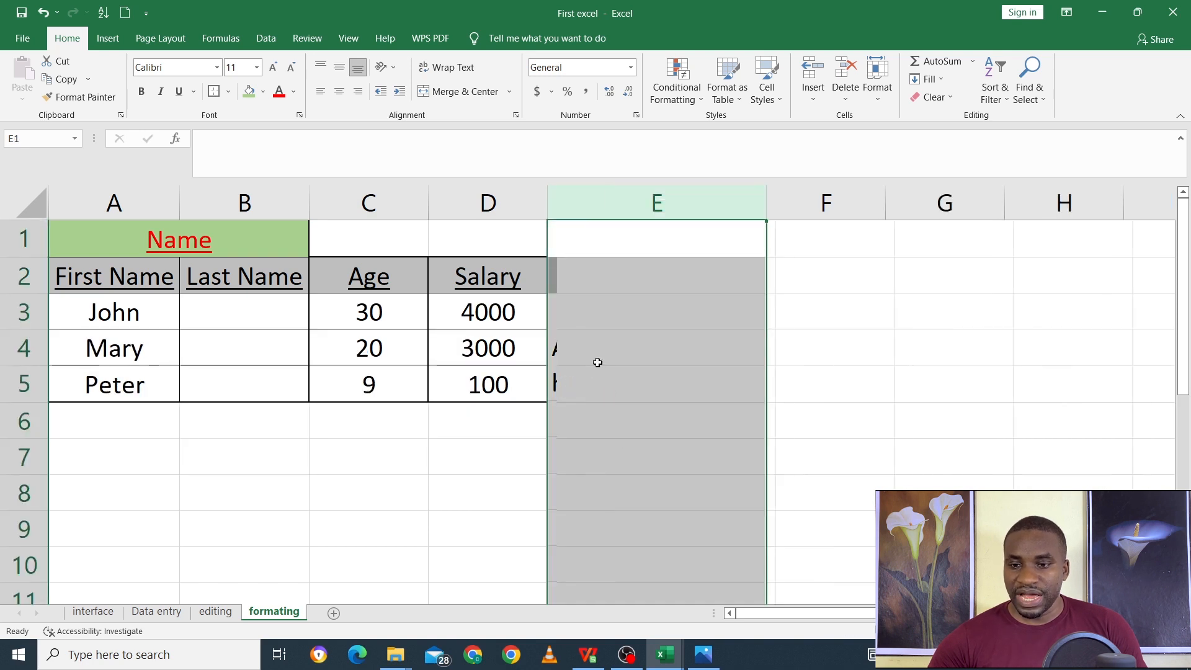
pyautogui.click(656, 492)
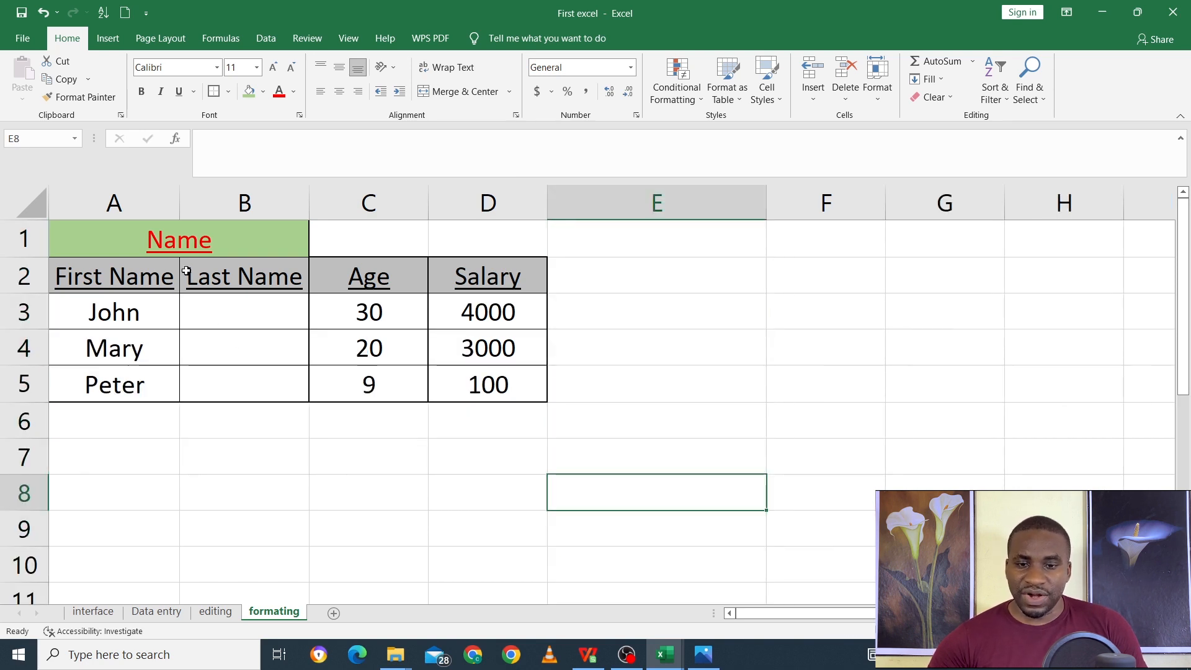
# - Enter "Name" as plain unformatted text in F1
pyautogui.click(156, 237)
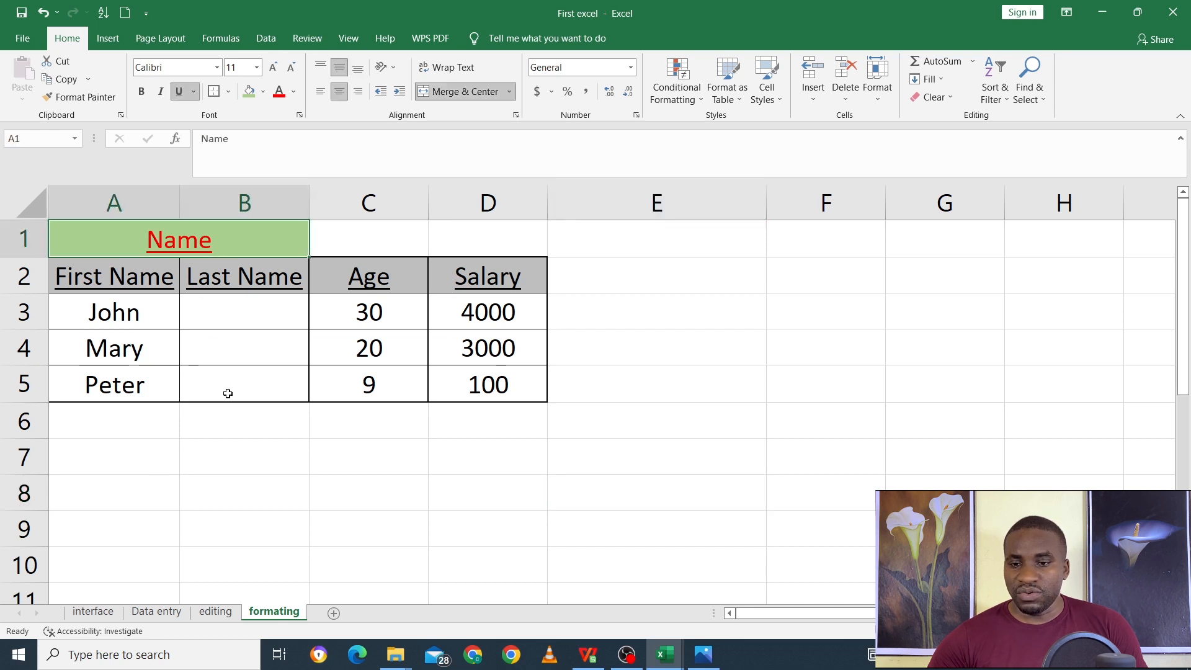
pyautogui.click(887, 248)
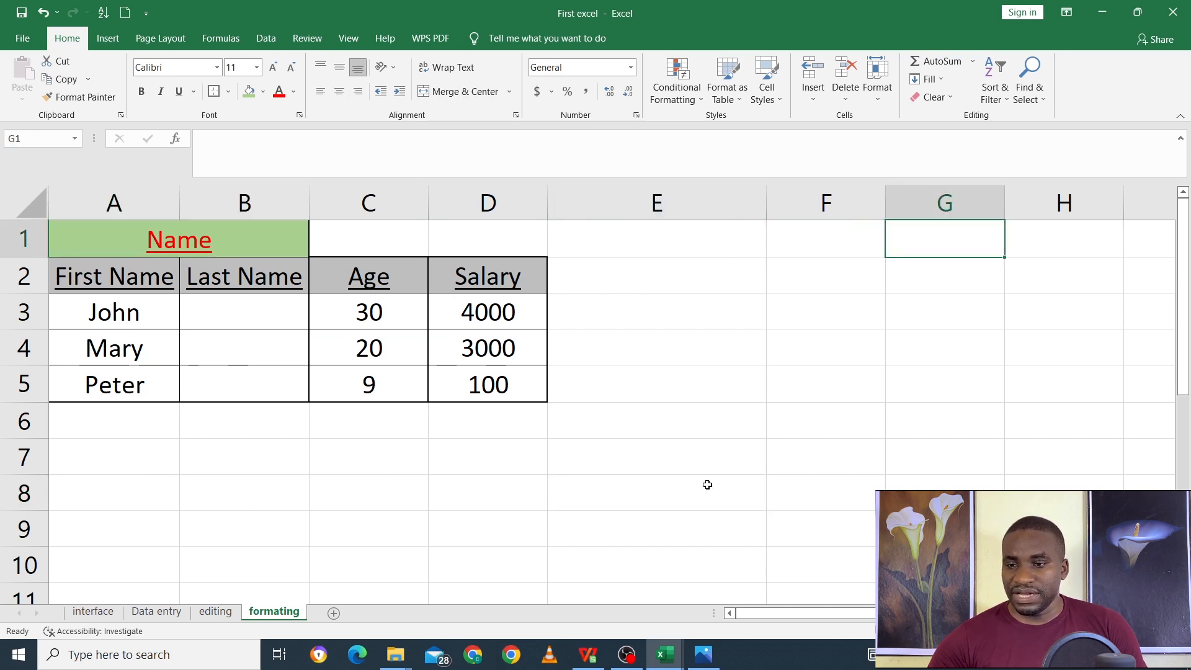
pyautogui.click(819, 245)
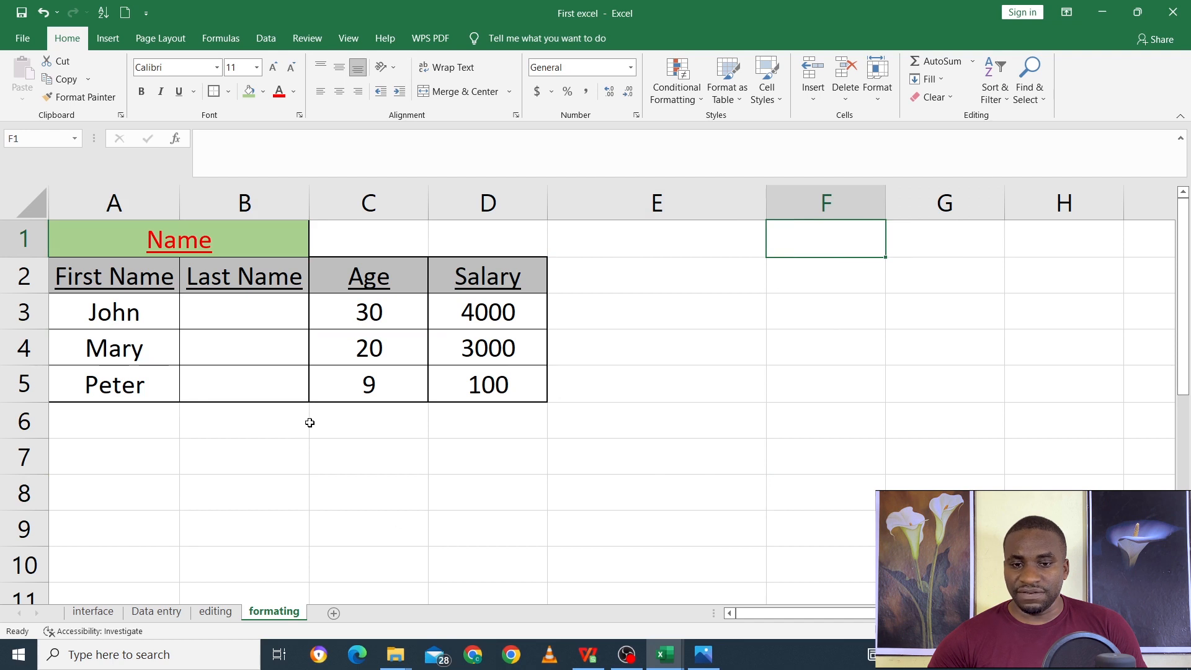
pyautogui.doubleClick(873, 239)
pyautogui.write('Name')
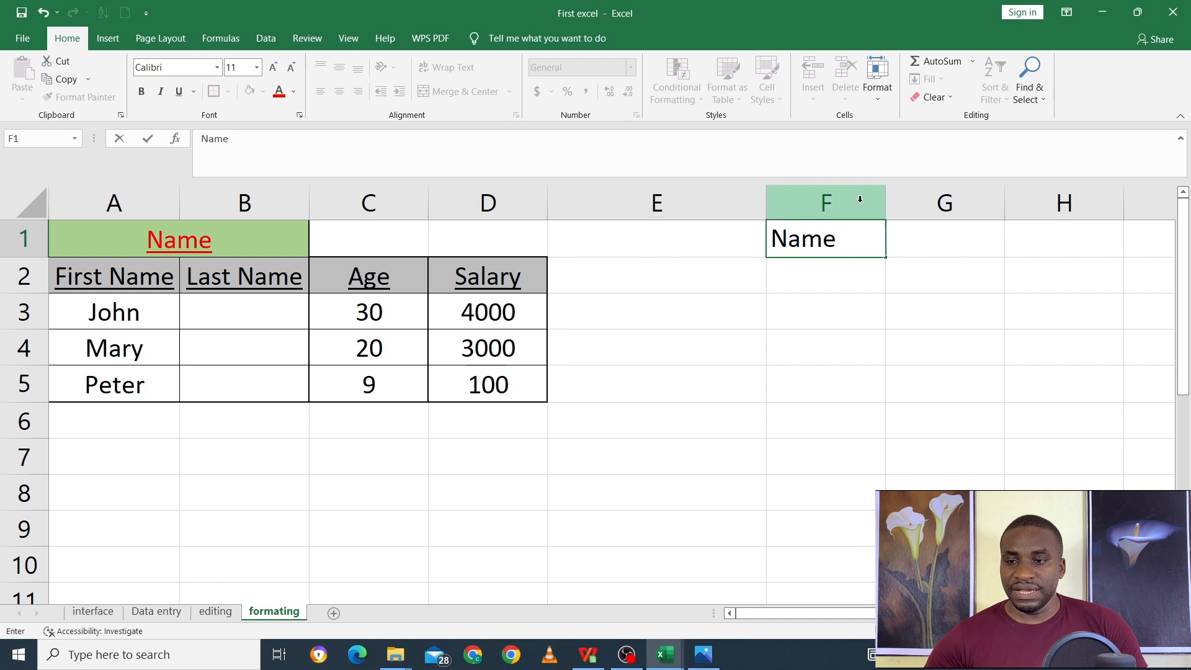
pyautogui.click(822, 272)
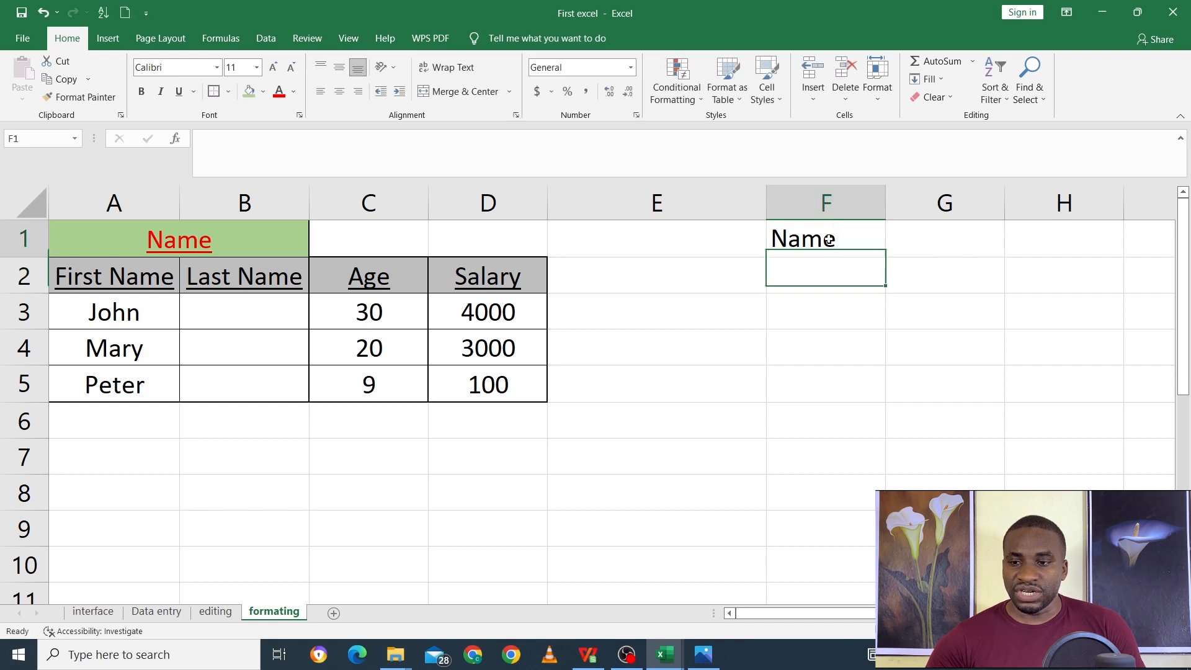
pyautogui.click(820, 241)
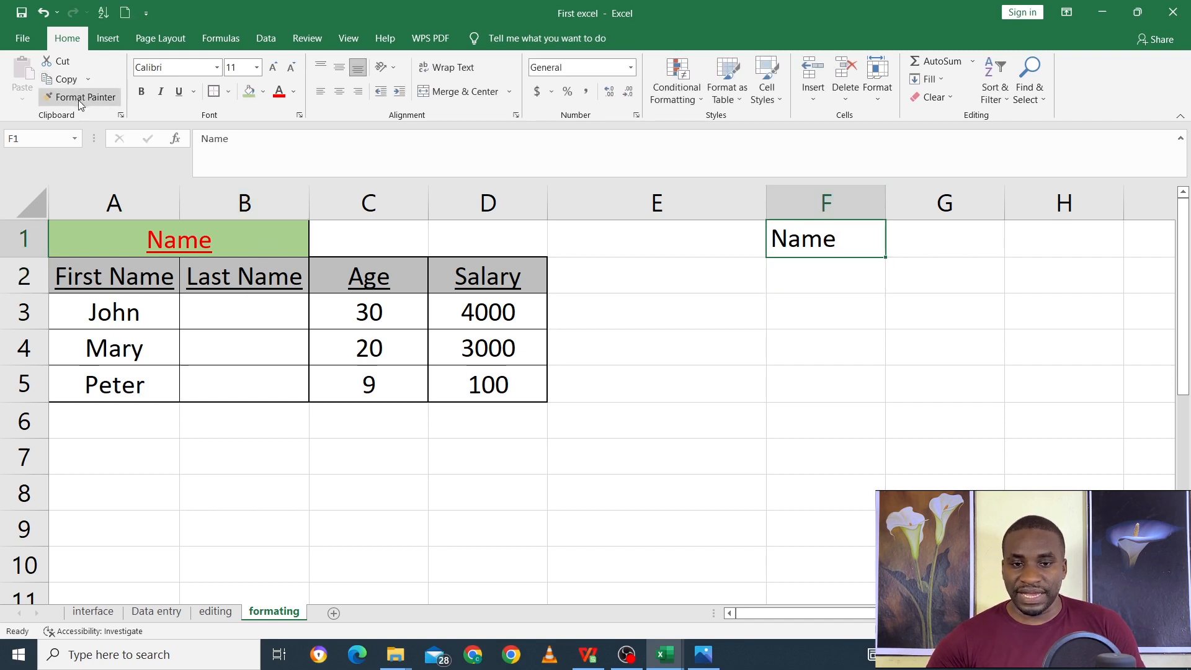
# - Copy the formatting of the table A1:D5 to the range starting at A8 with Format Painter
pyautogui.click(246, 245)
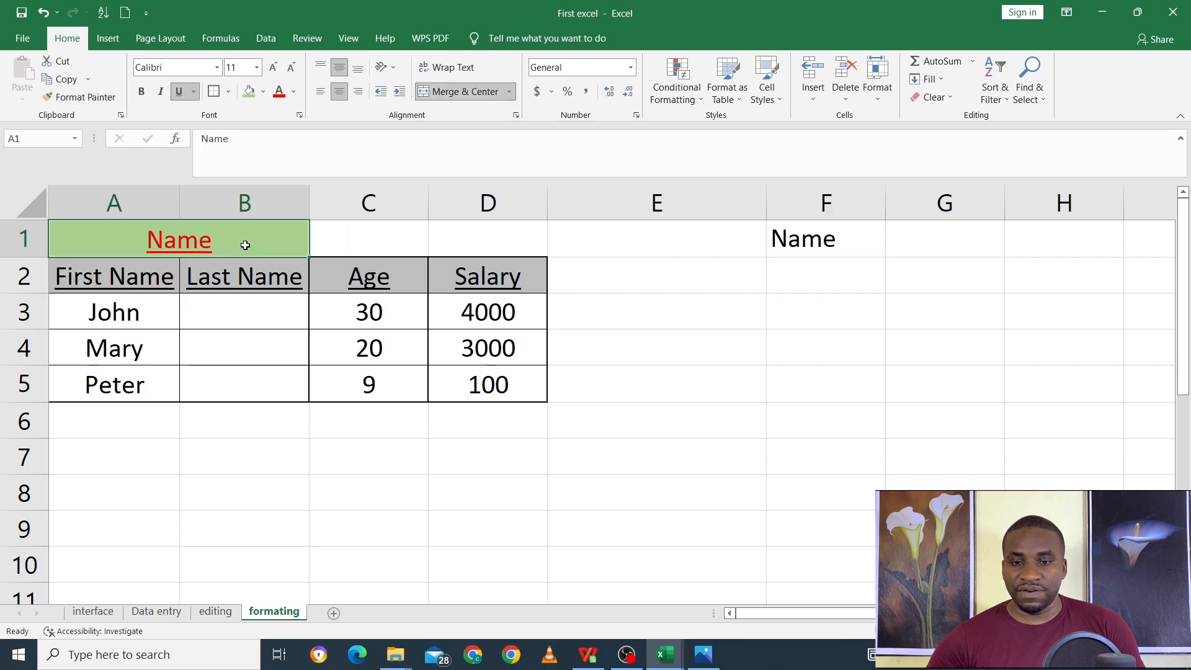
pyautogui.moveTo(132, 233); pyautogui.dragTo(479, 391)
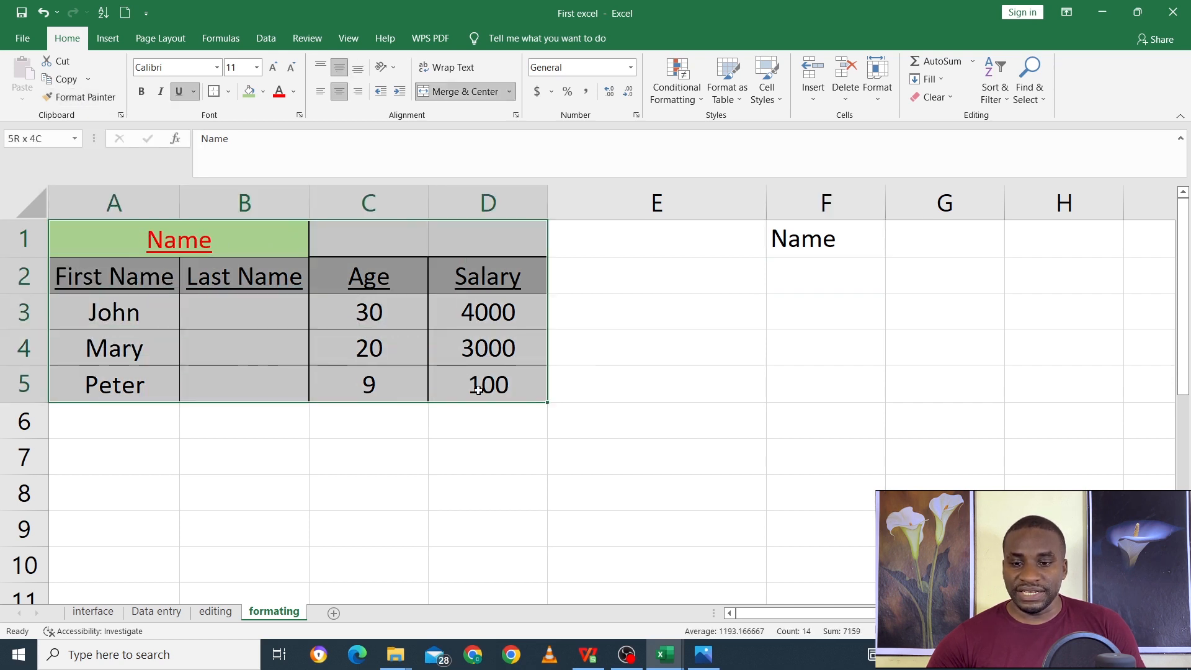
pyautogui.click(91, 98)
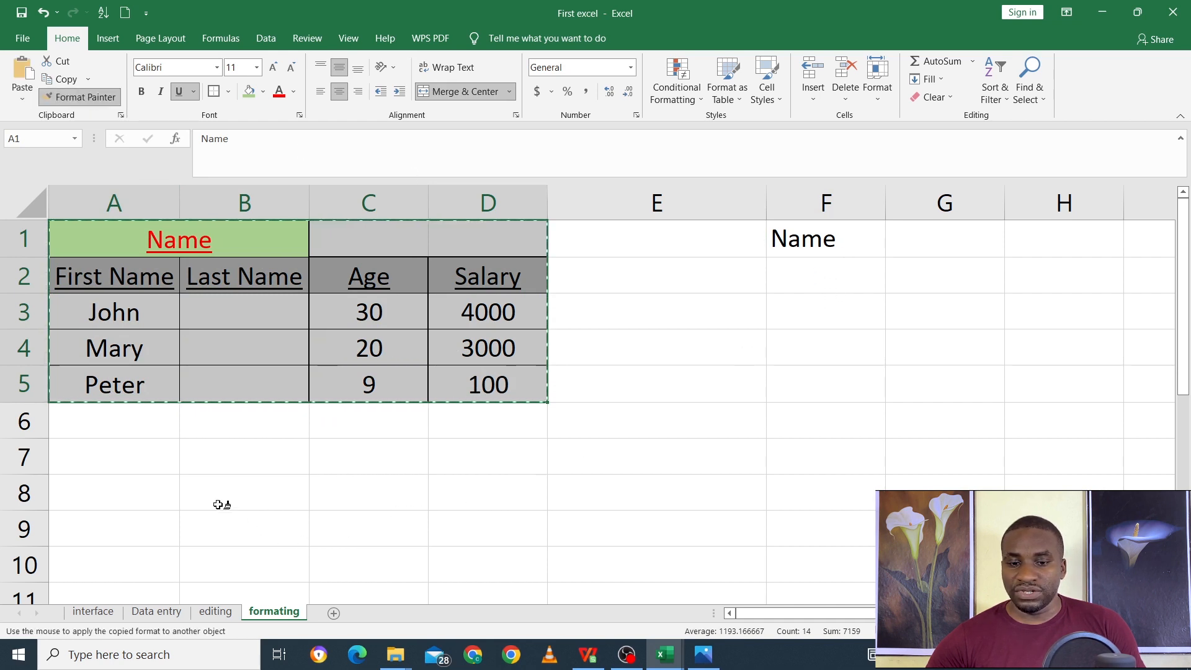
pyautogui.click(141, 492)
pyautogui.scroll(-1, 186, 484)
pyautogui.scroll(1, 199, 459)
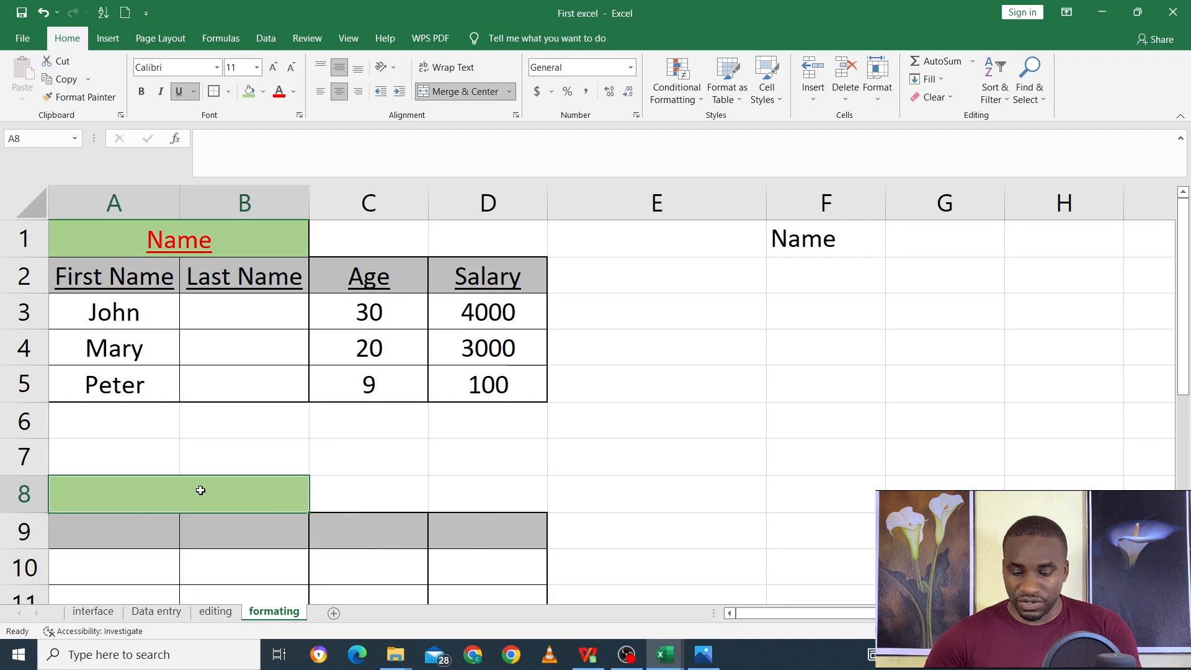
# - Enter "Name" in the merged cell A8 and inspect the empty formatted table down to row 12
pyautogui.write('Name')
pyautogui.press('Return')
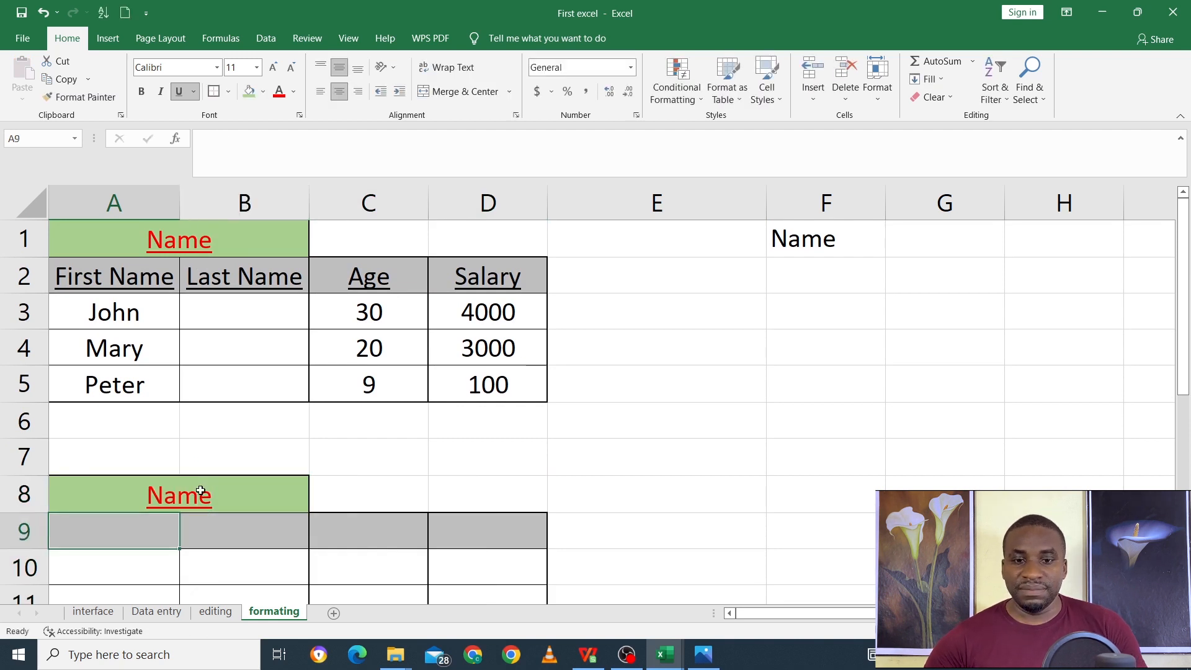
pyautogui.click(255, 534)
pyautogui.click(144, 578)
pyautogui.click(199, 567)
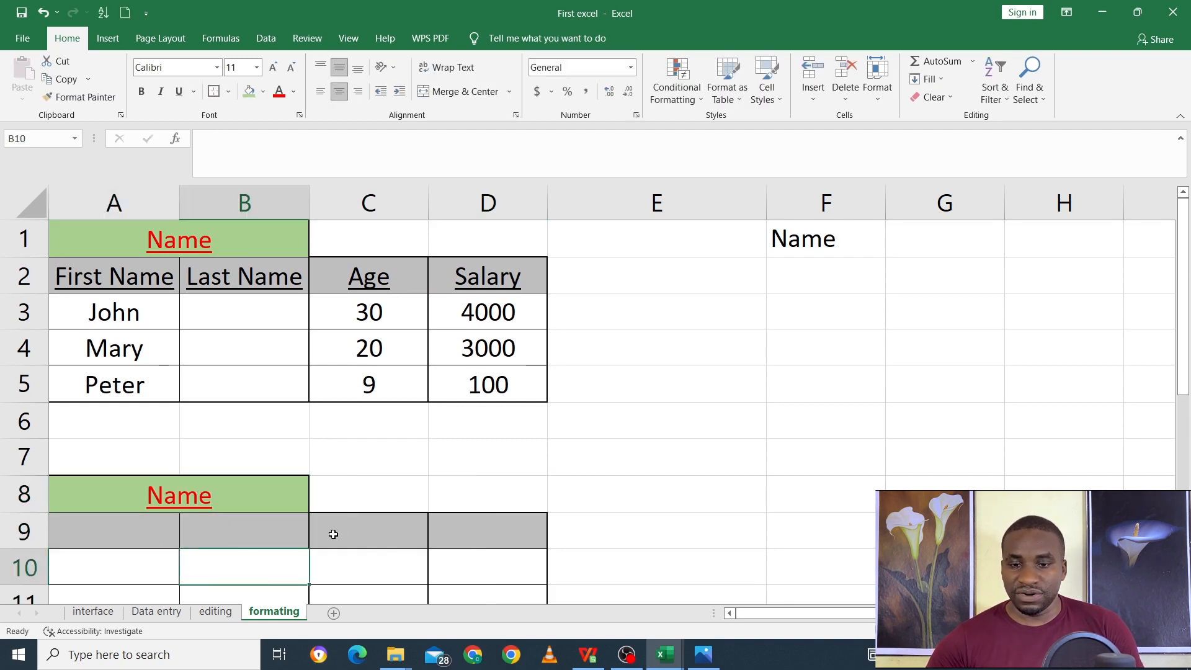
pyautogui.scroll(-2, 333, 534)
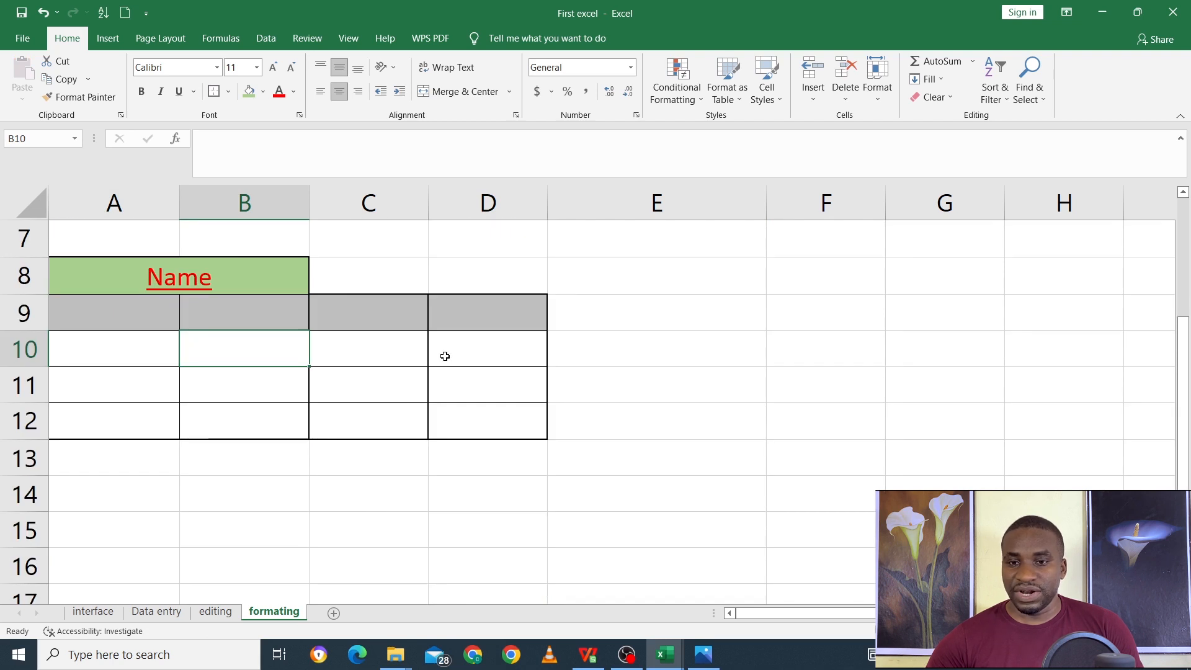